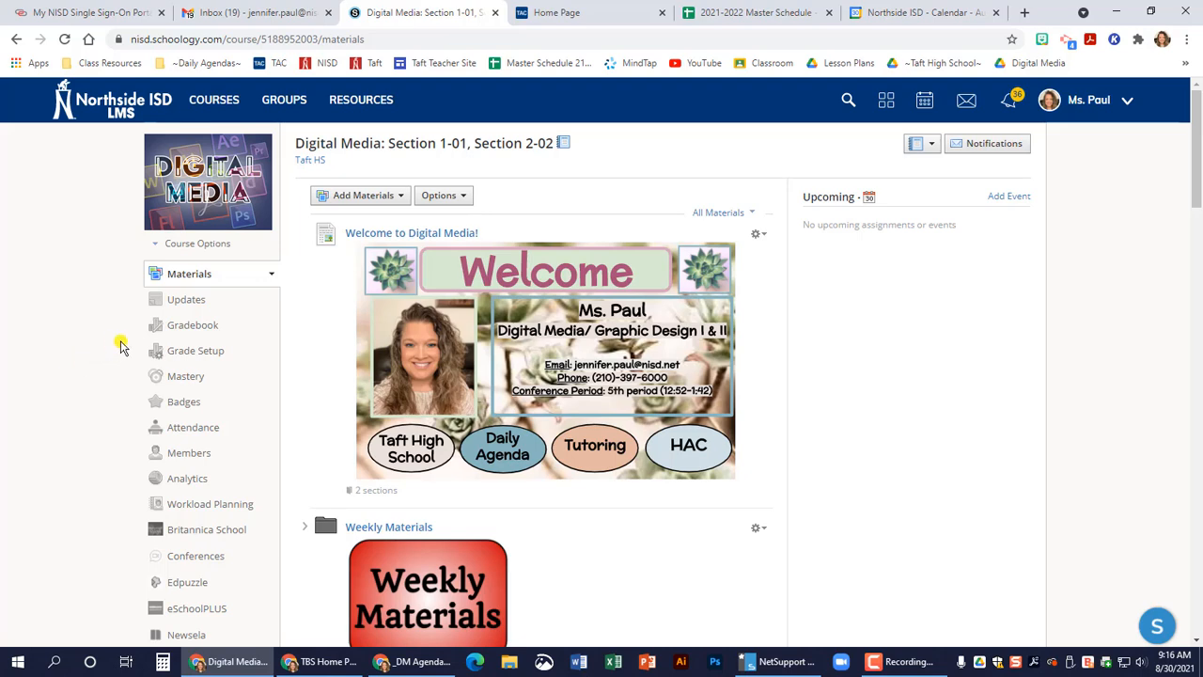
Launch Adobe Illustrator 2020.
click(19, 662)
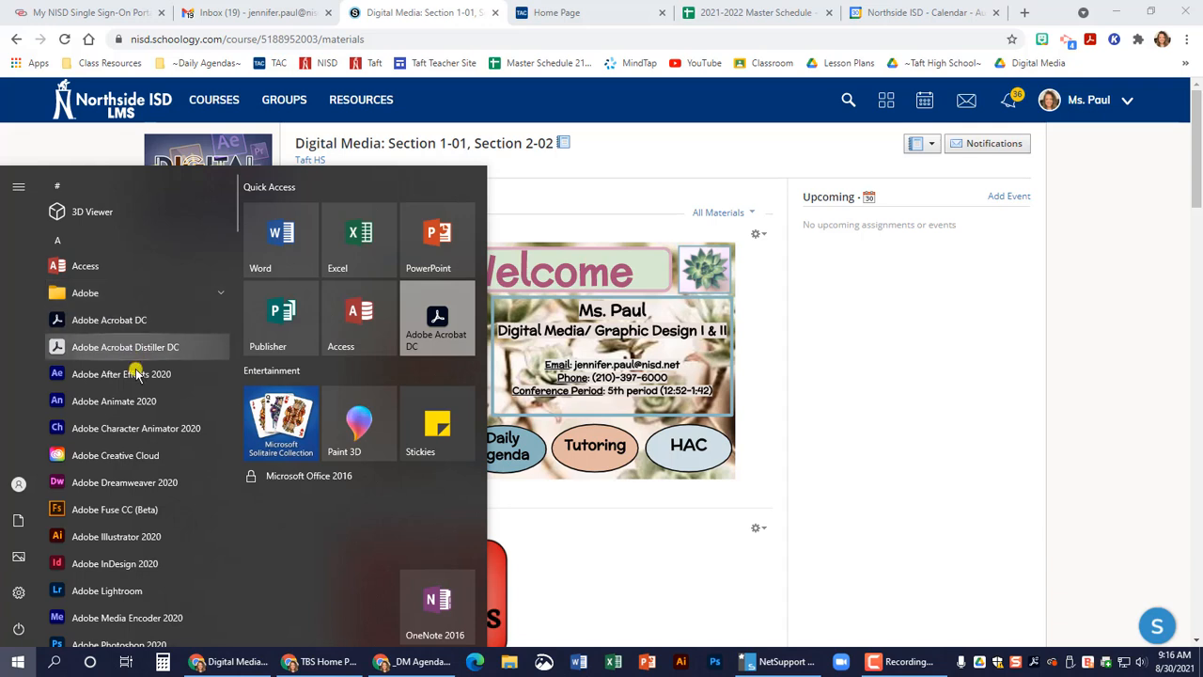
click(125, 539)
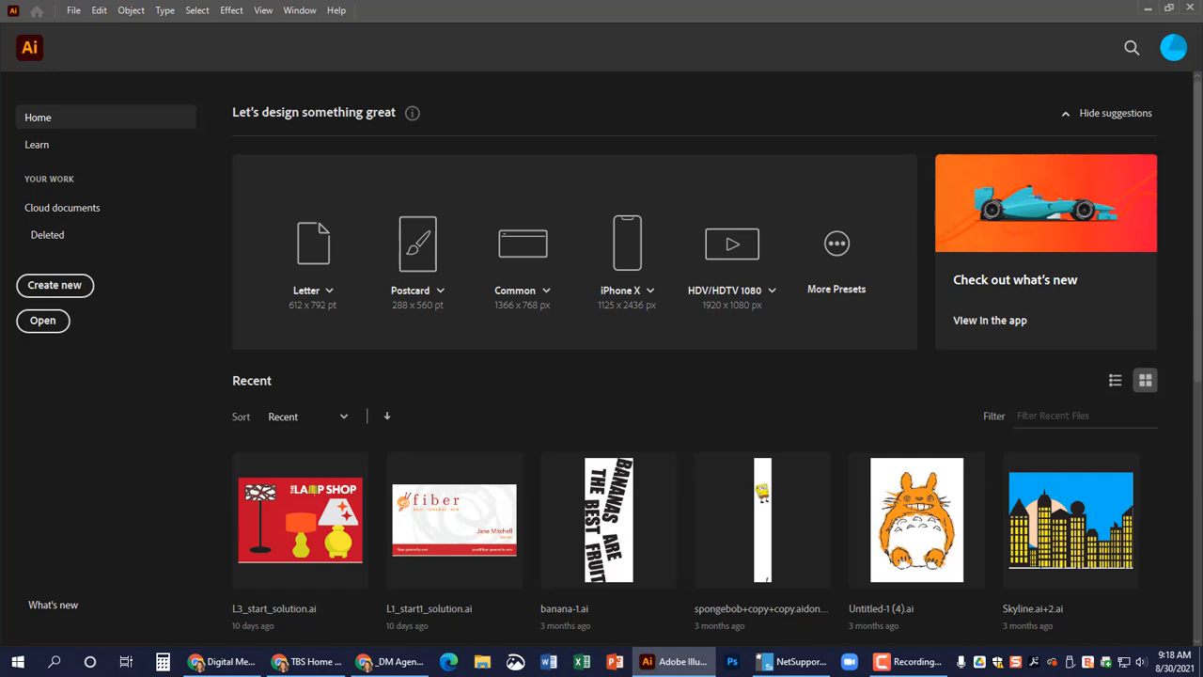
drag(475, 18, 1202, 451)
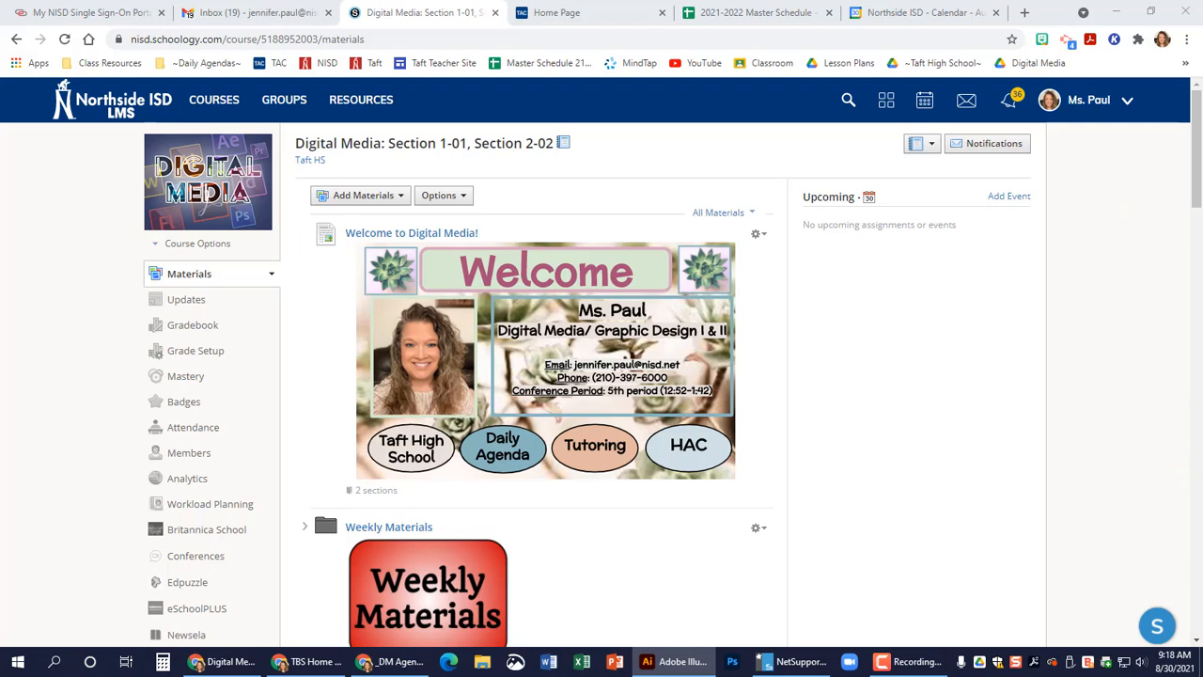
drag(1202, 376, 749, 0)
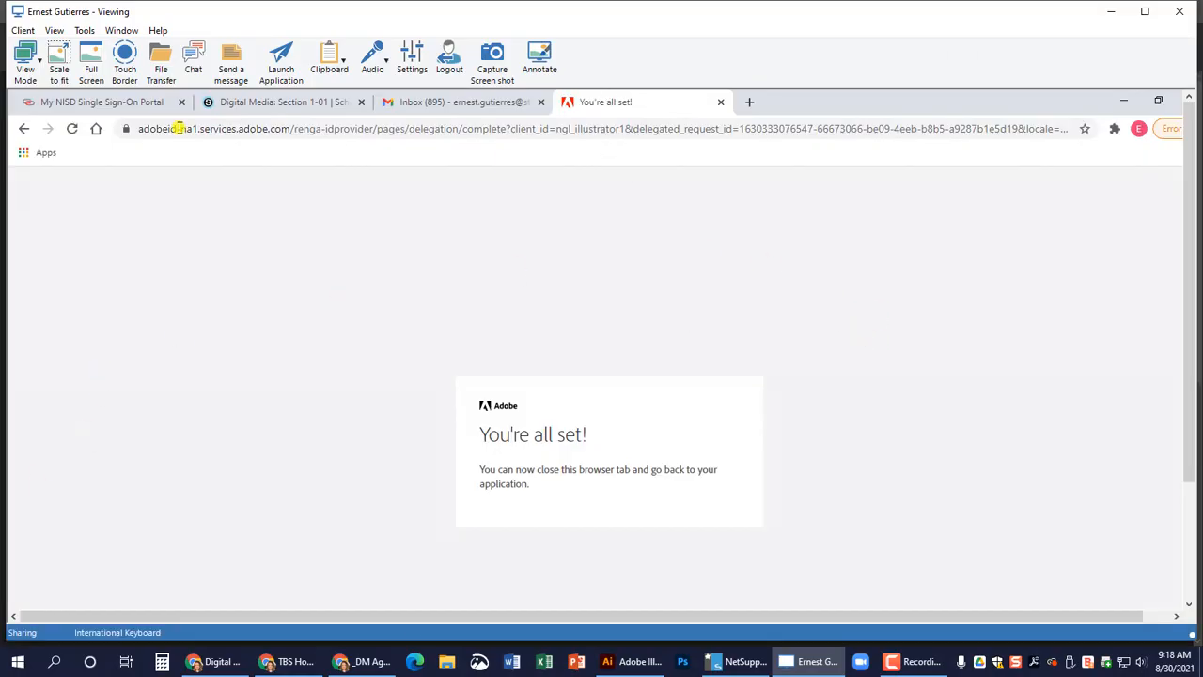
Scale the remote screen to fit, close the student's finished Adobe sign-in page, and bring Illustrator forward before ending the remote view.
click(49, 61)
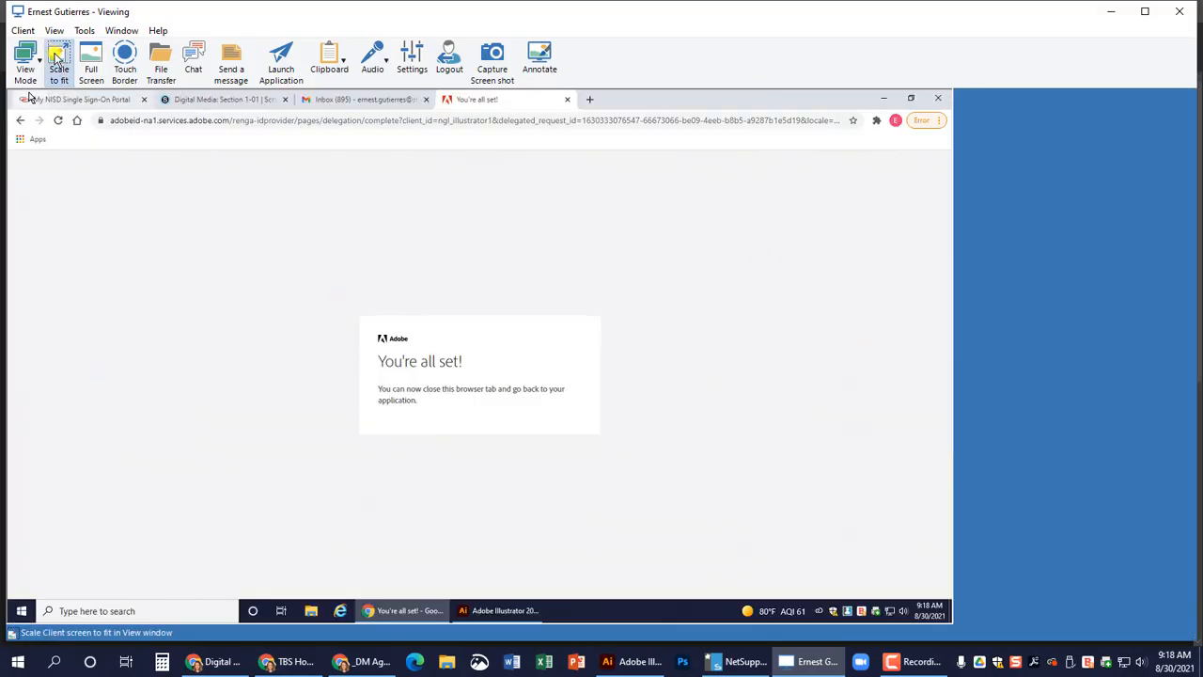
click(567, 100)
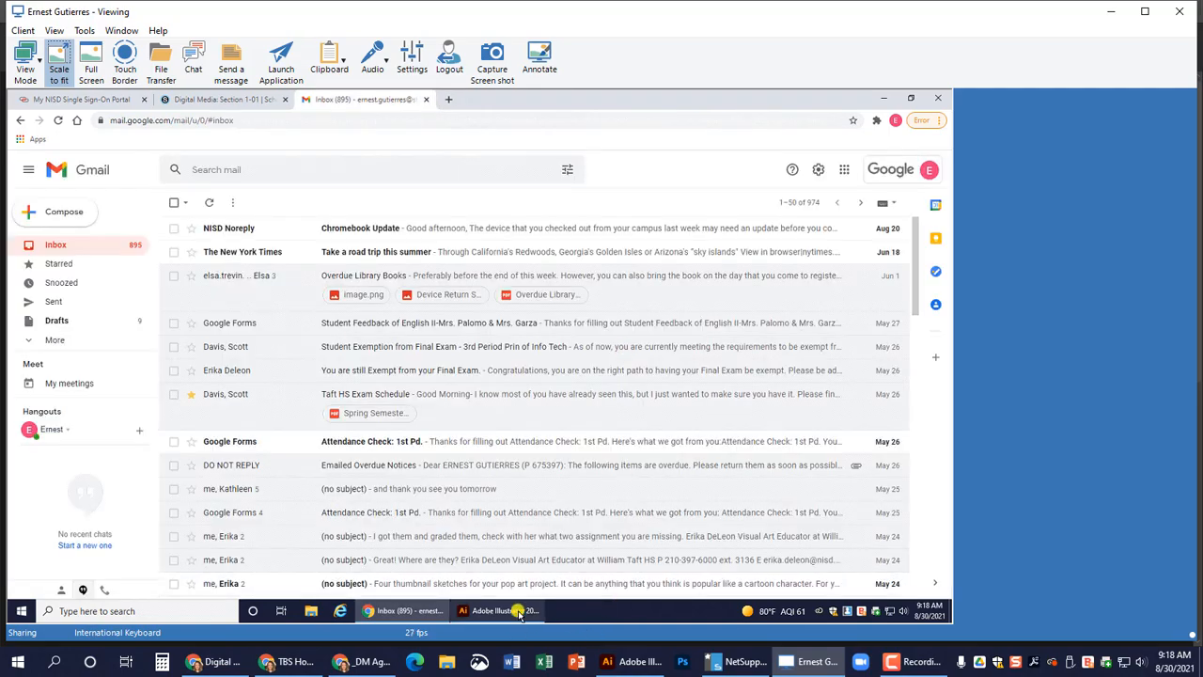
click(515, 611)
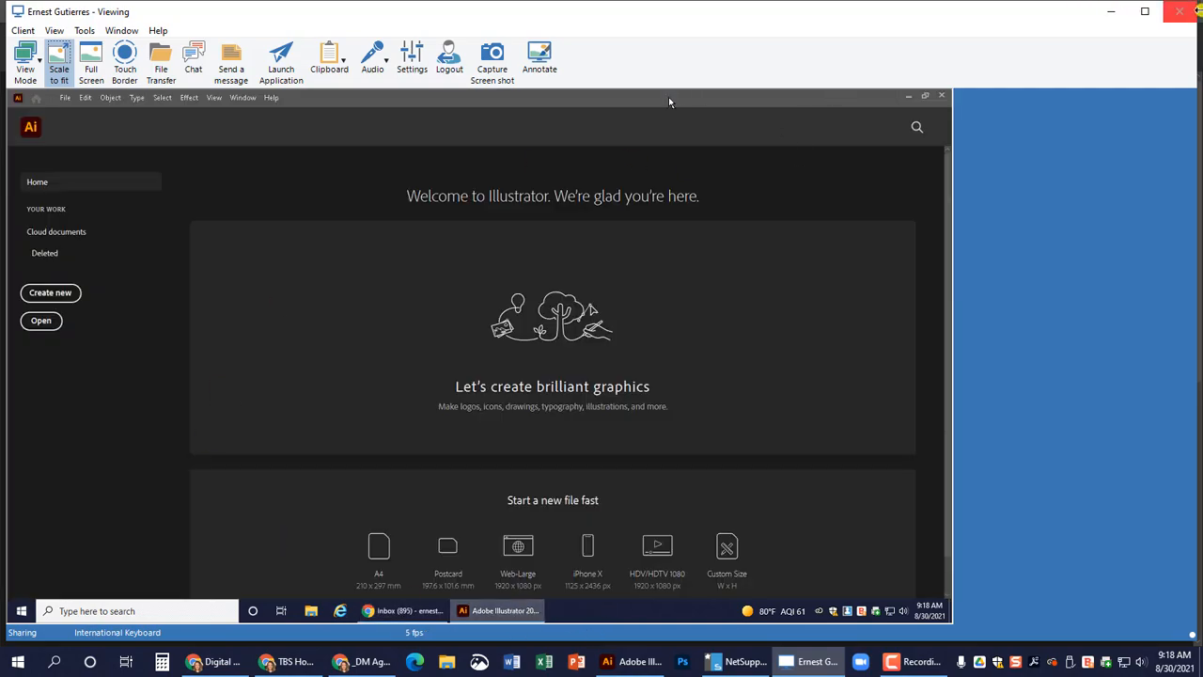
click(1186, 12)
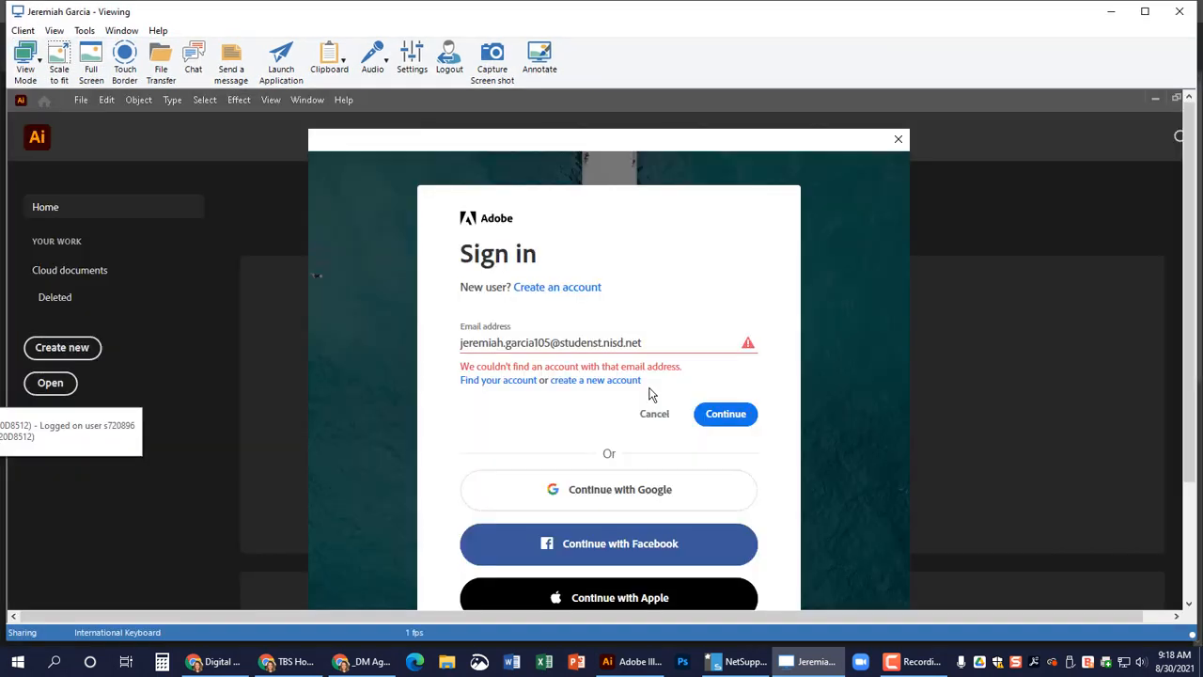
Correct the student's e-mail address in the remote Adobe sign-in form, continue to the school portal login, and close the remote view.
click(595, 344)
text(.ni)
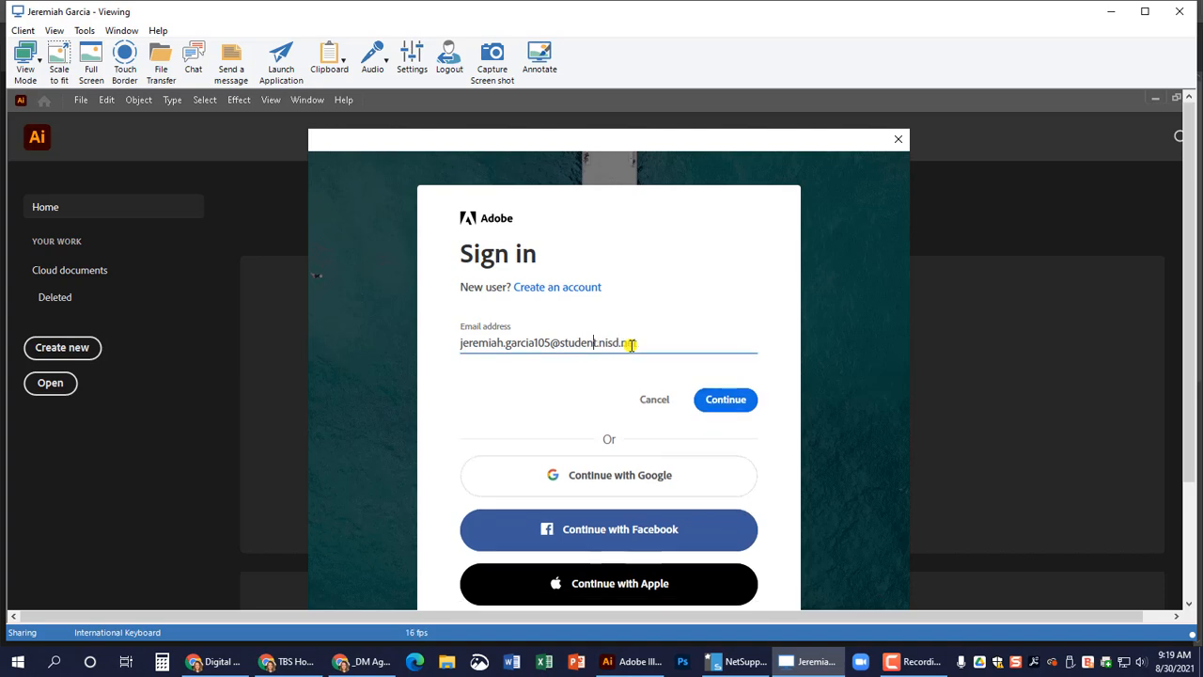
text(s)
click(733, 404)
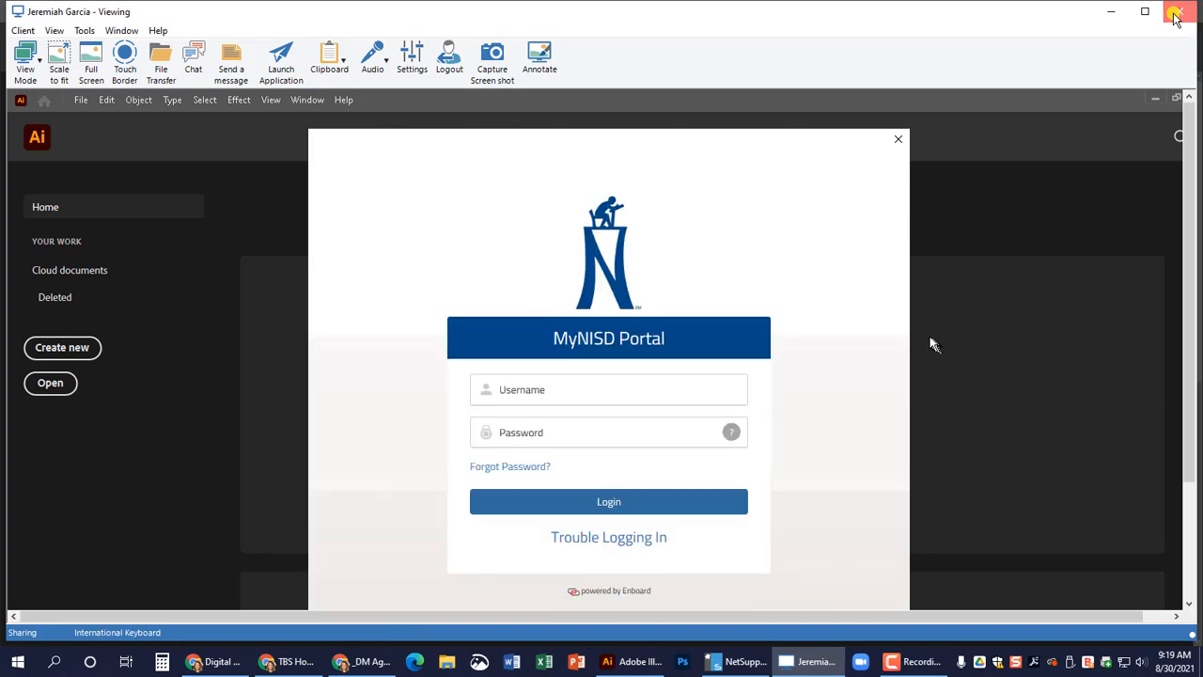
click(1173, 12)
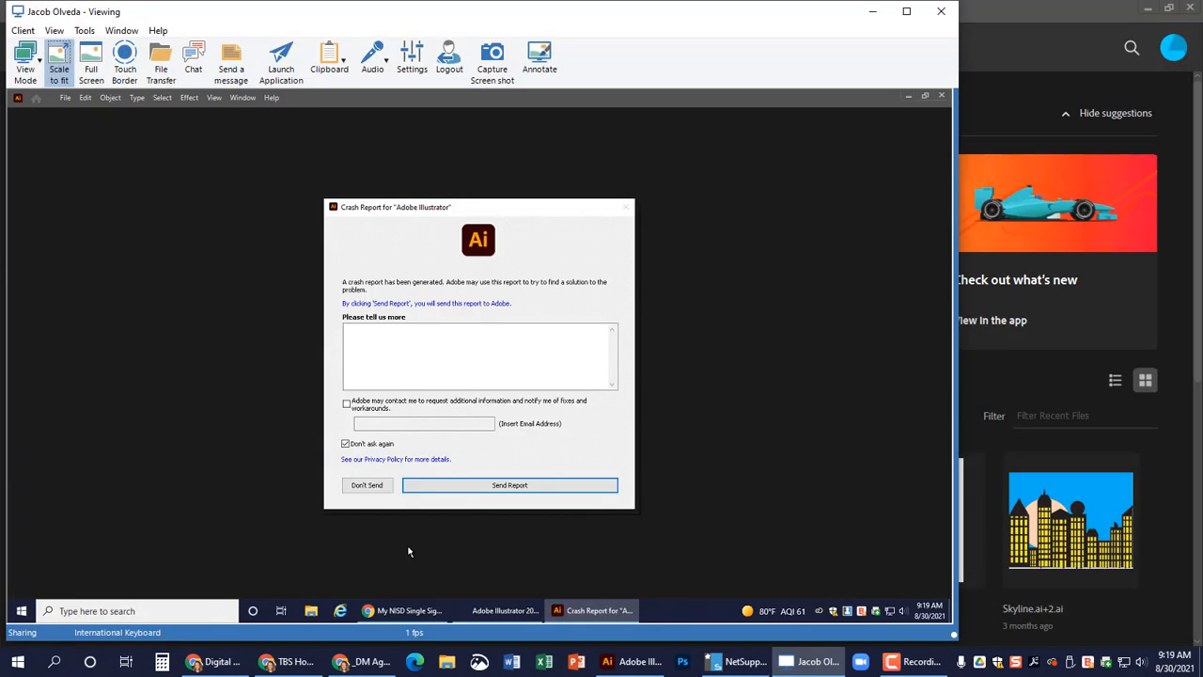
Dismiss the remote Illustrator crash report without sending it and relaunch Adobe Illustrator 2020, closing the What's new overview and the remote view.
click(379, 488)
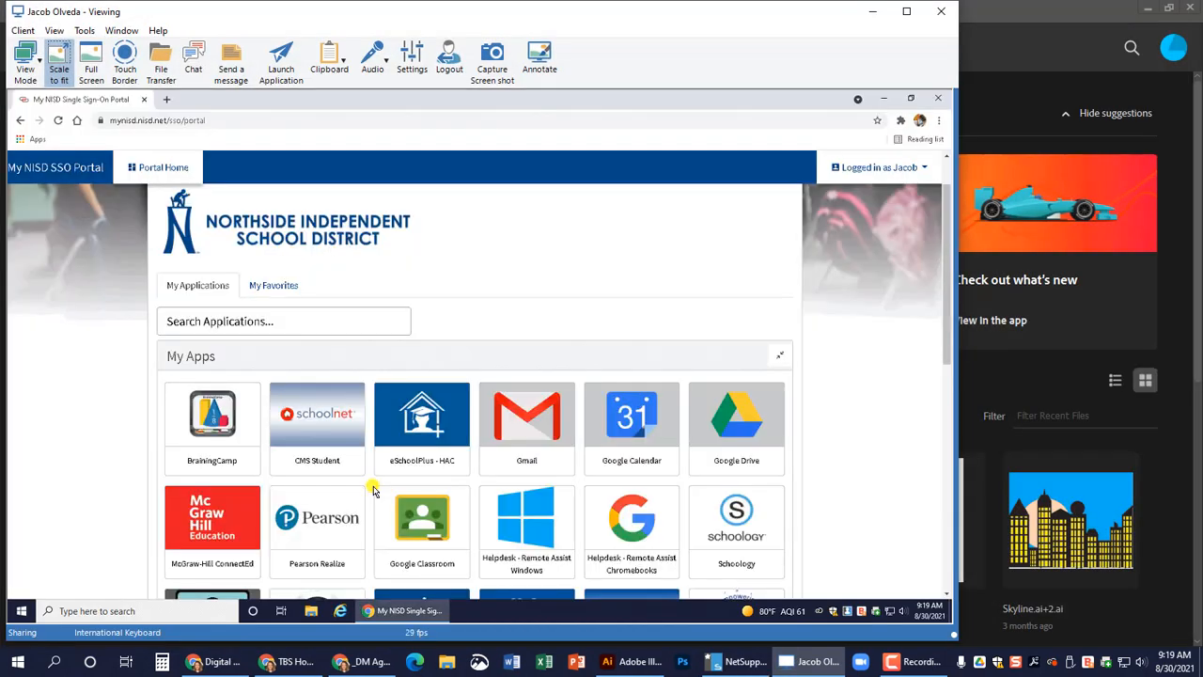
click(21, 611)
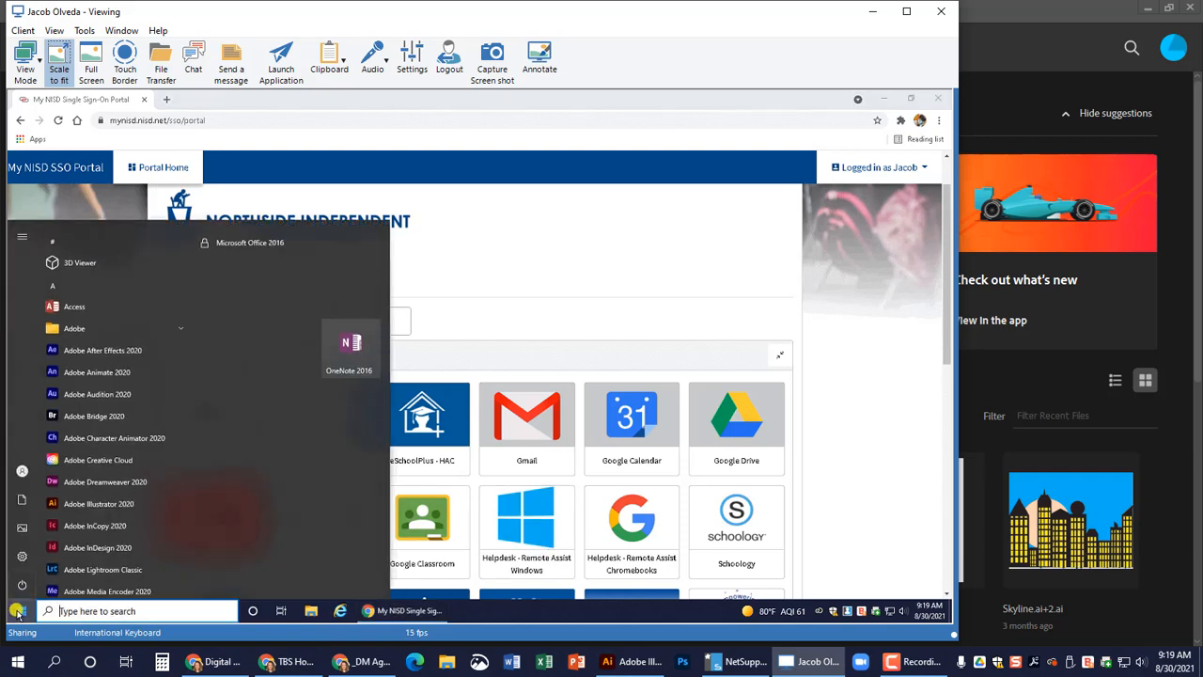
click(110, 492)
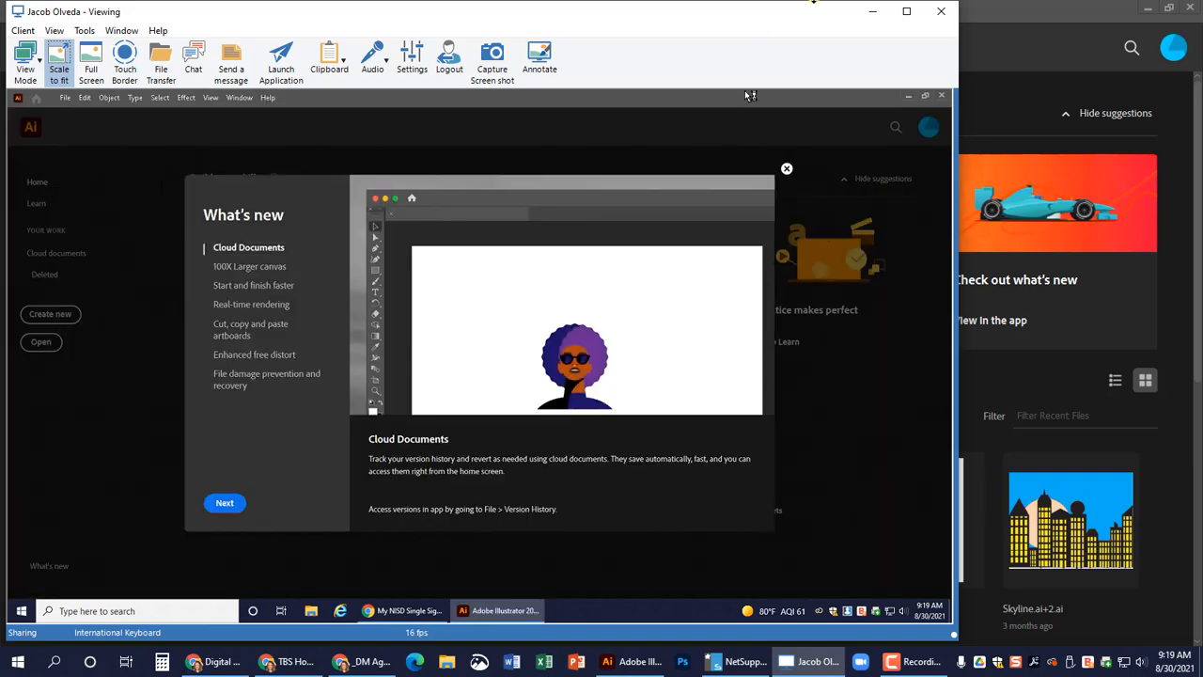
click(785, 169)
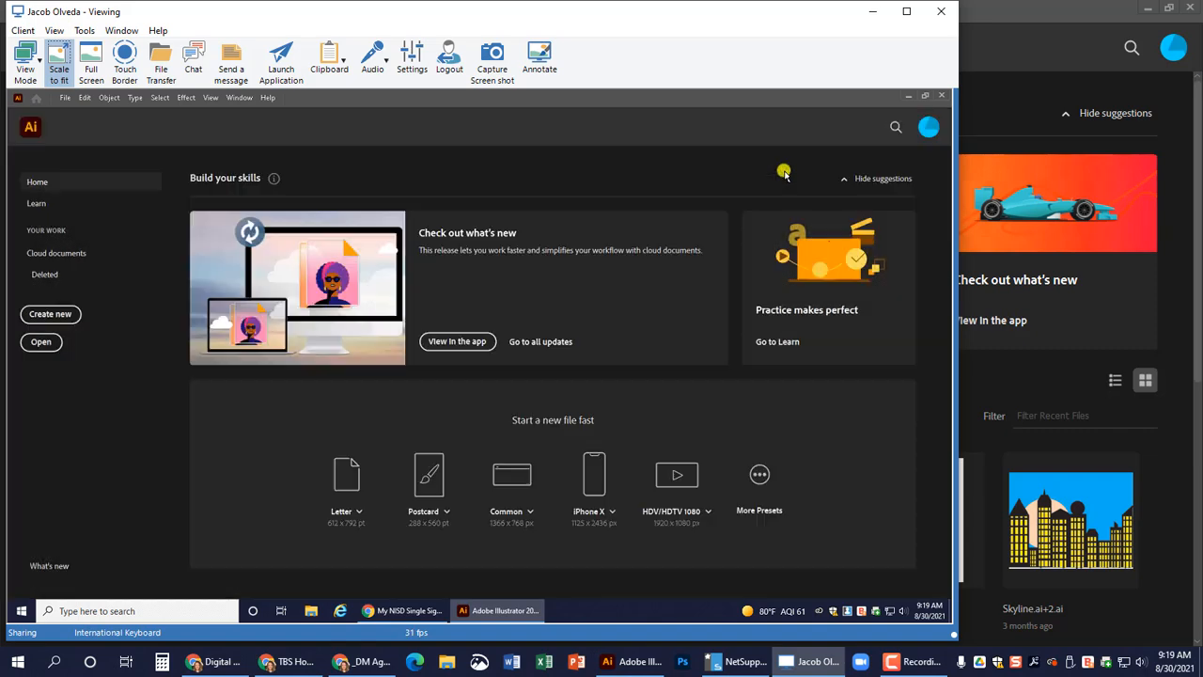
click(941, 11)
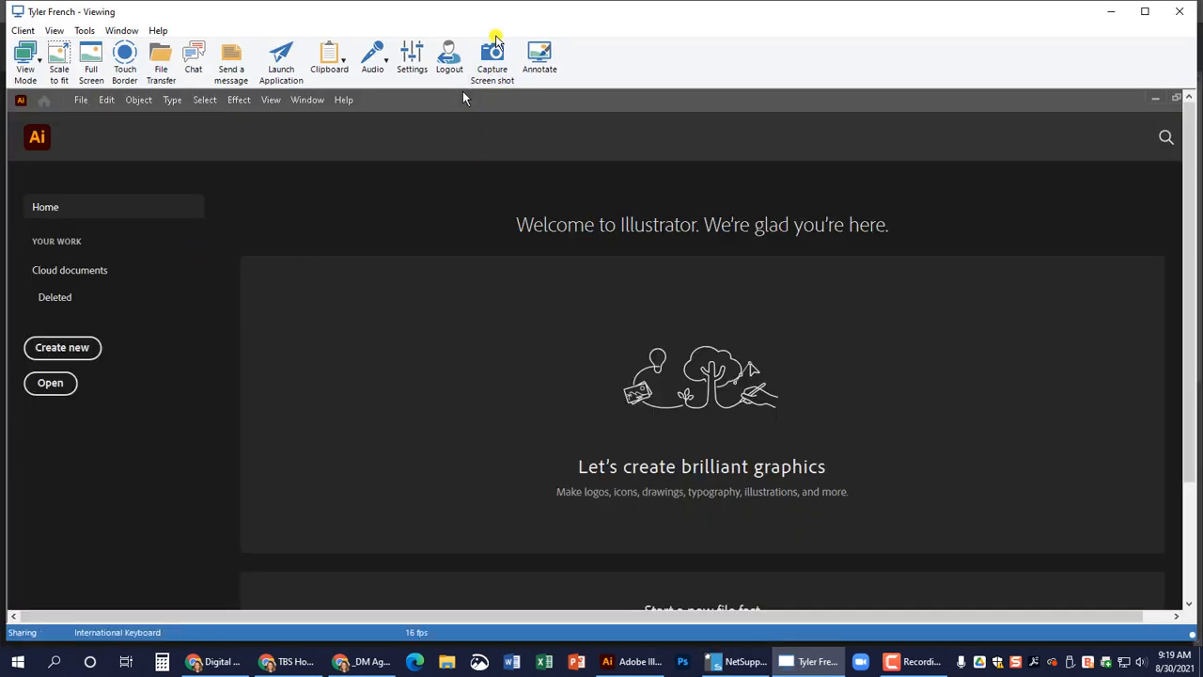
drag(497, 18, 1202, 3)
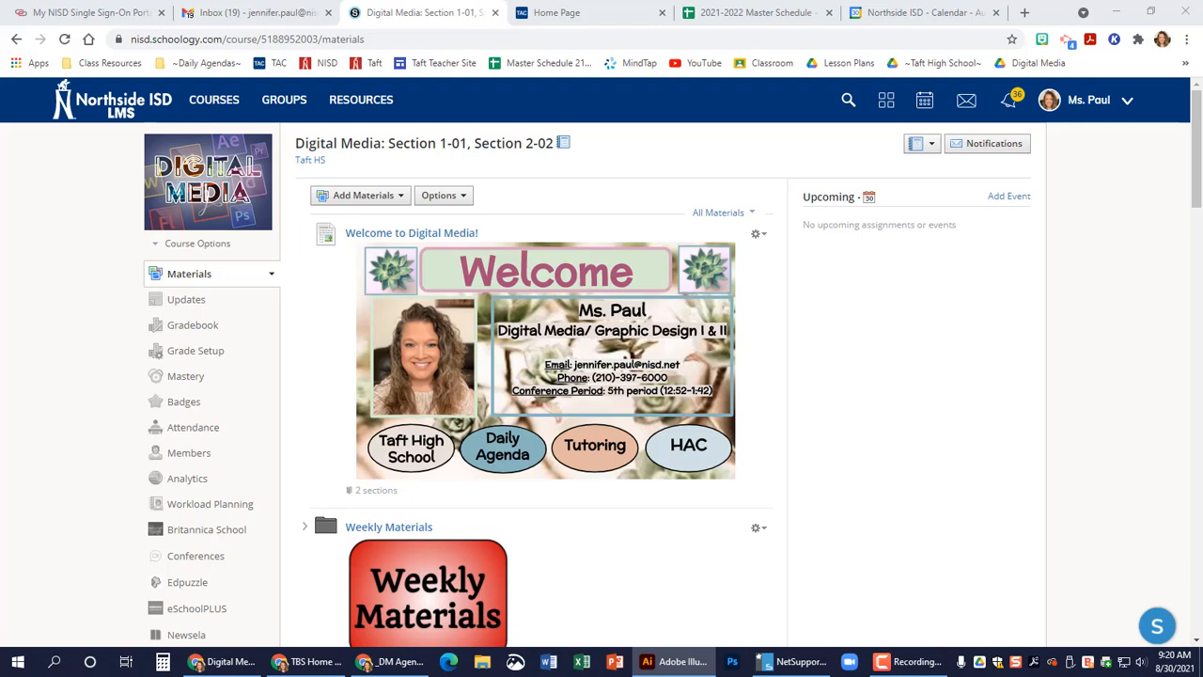
click(914, 658)
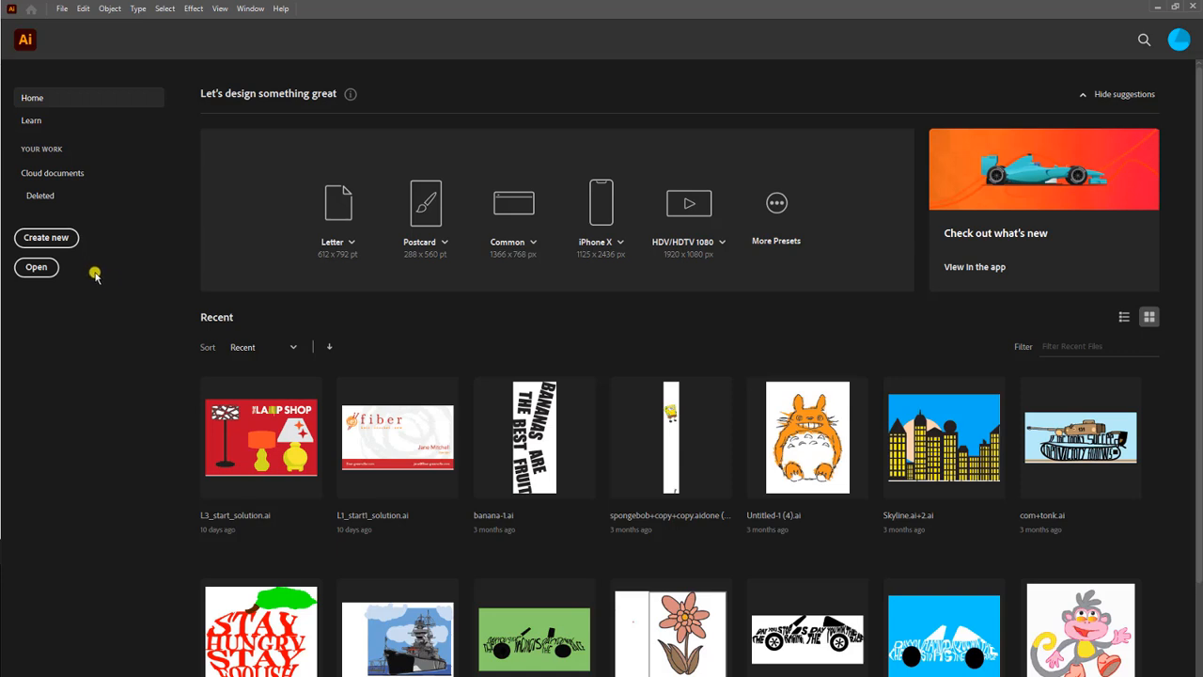
Create a new portrait document from the Letter print preset, 612 x 792 pt, in CMYK Color at High (300 ppi).
click(60, 238)
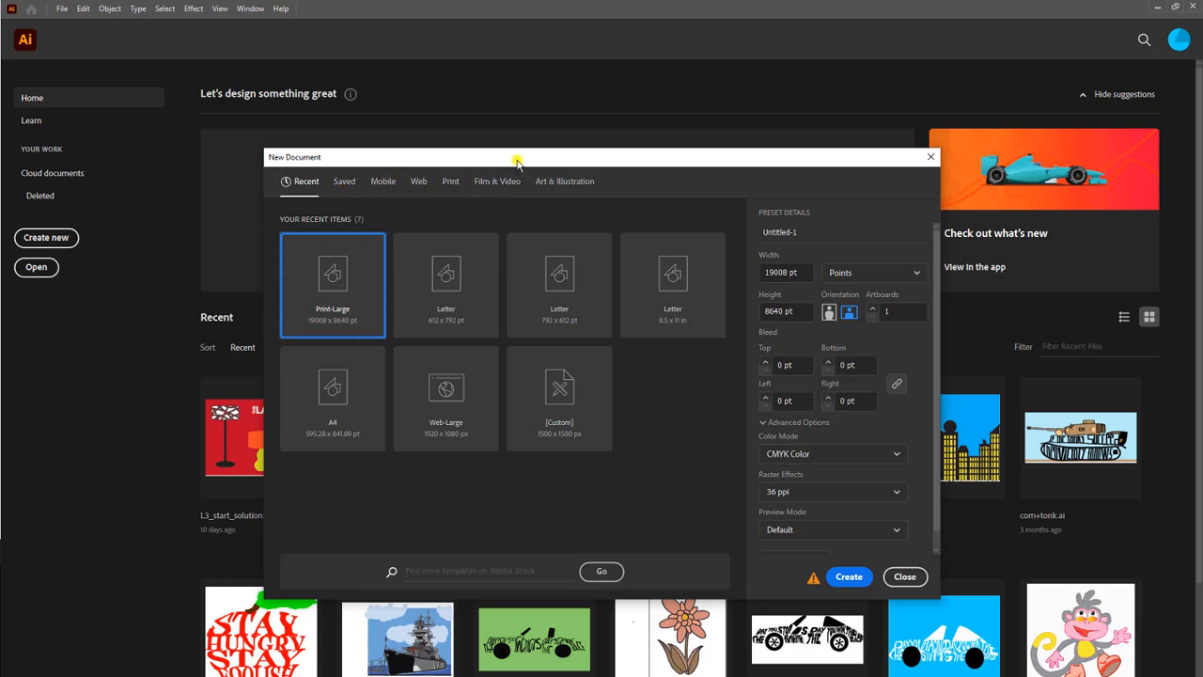
drag(516, 157, 490, 141)
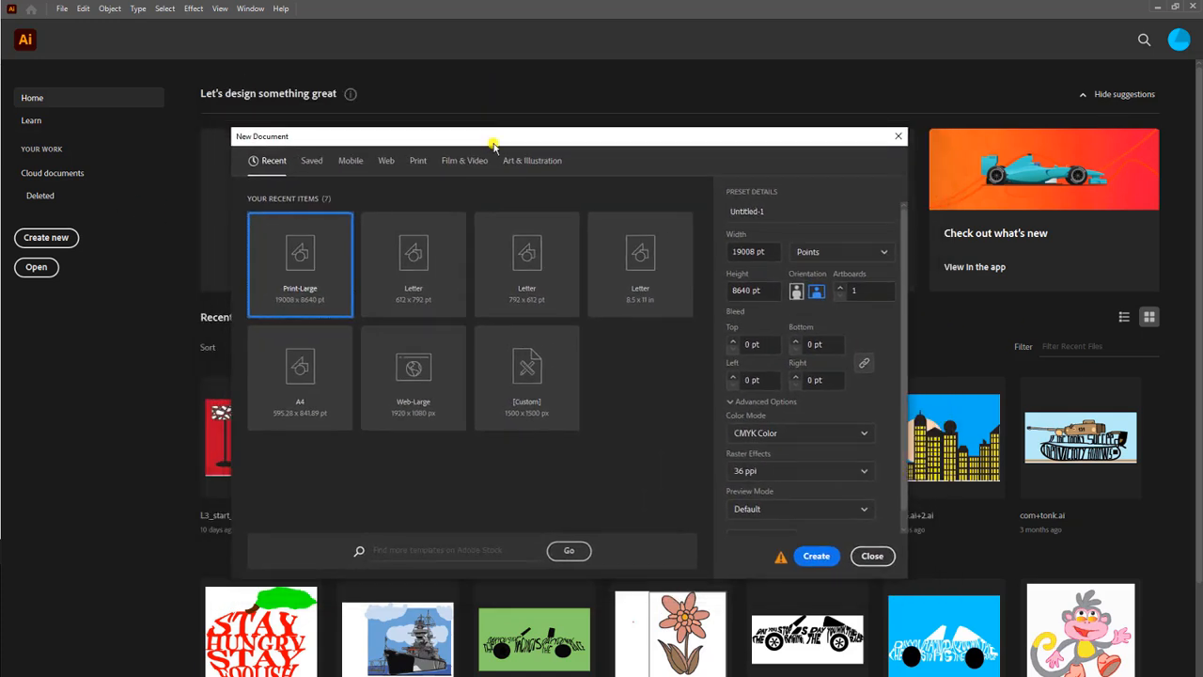
click(417, 160)
click(417, 161)
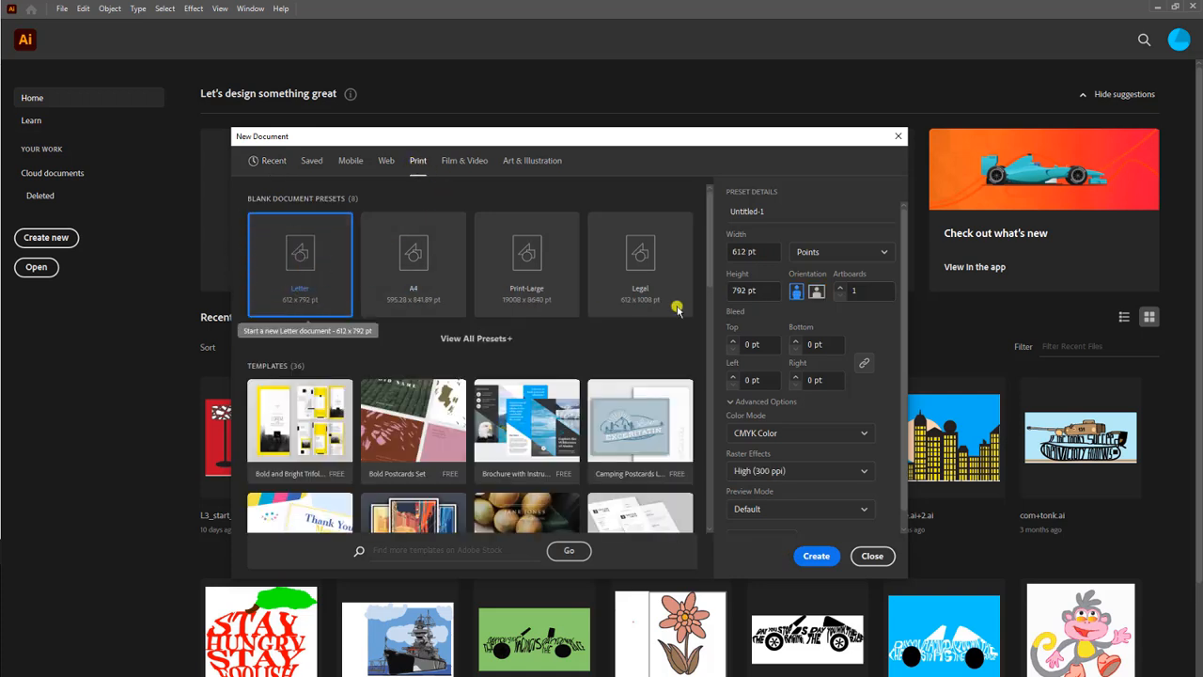
click(816, 557)
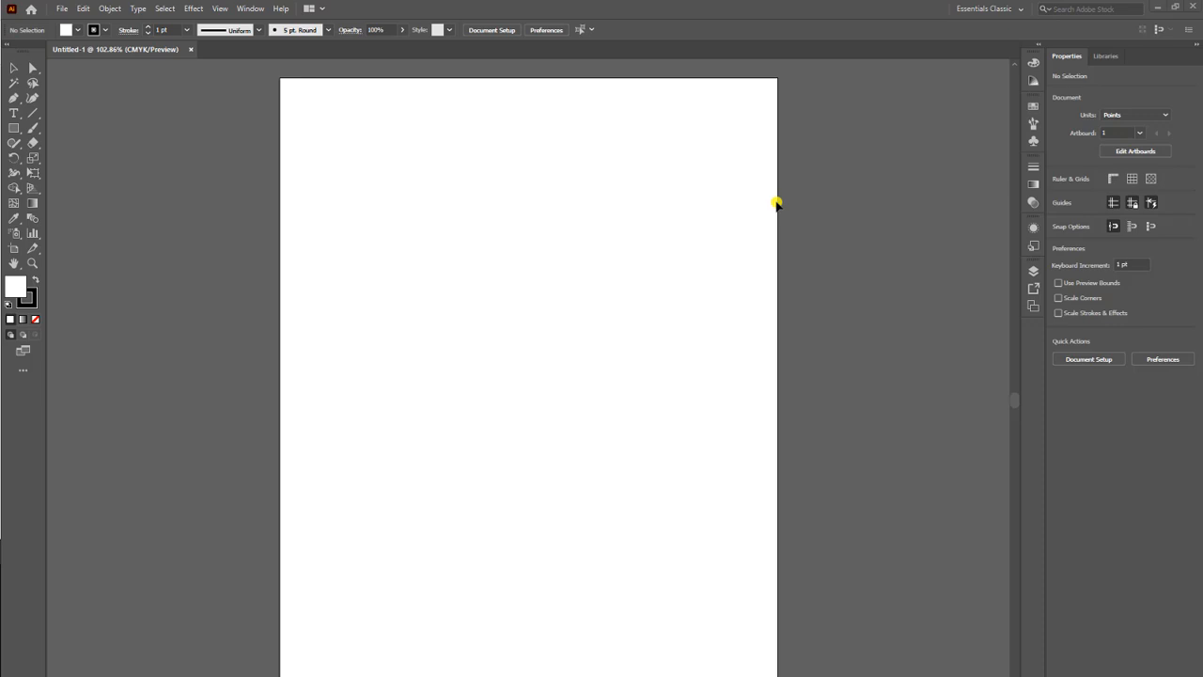
Set the workspace to Essentials Classic.
click(1013, 9)
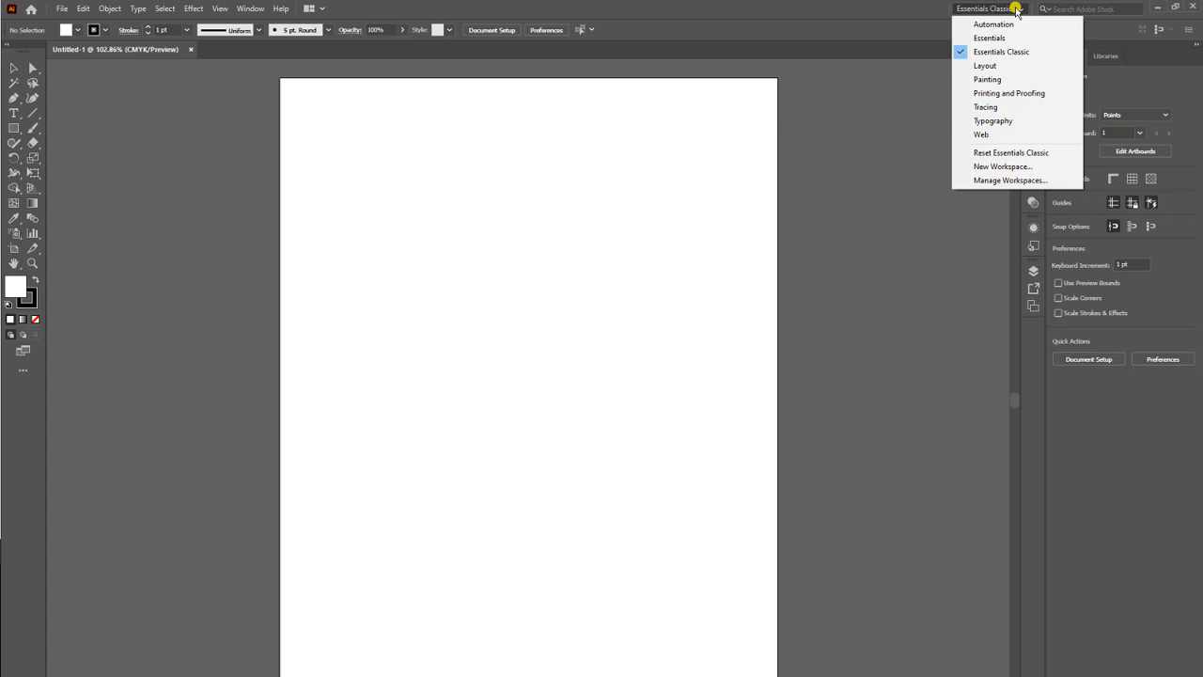
click(1022, 57)
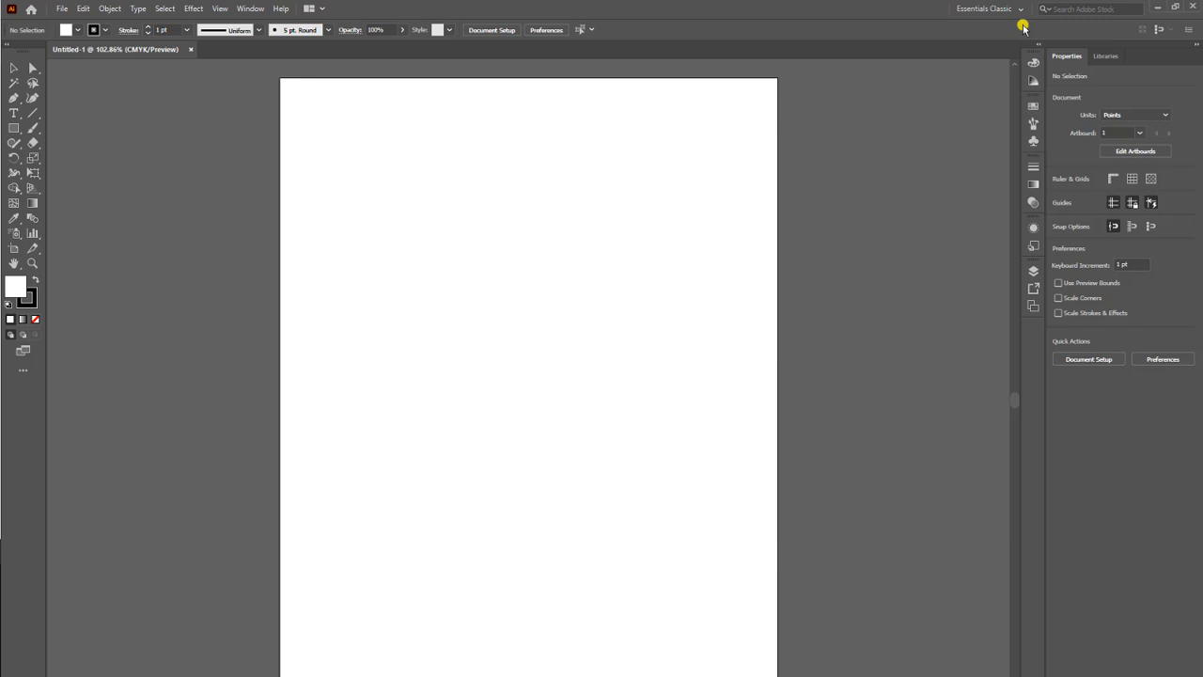
Look through the main menu commands and the hidden variants of the Paintbrush, Line Segment and Type tools.
click(64, 10)
click(60, 9)
click(219, 8)
mouse_move(136, 7)
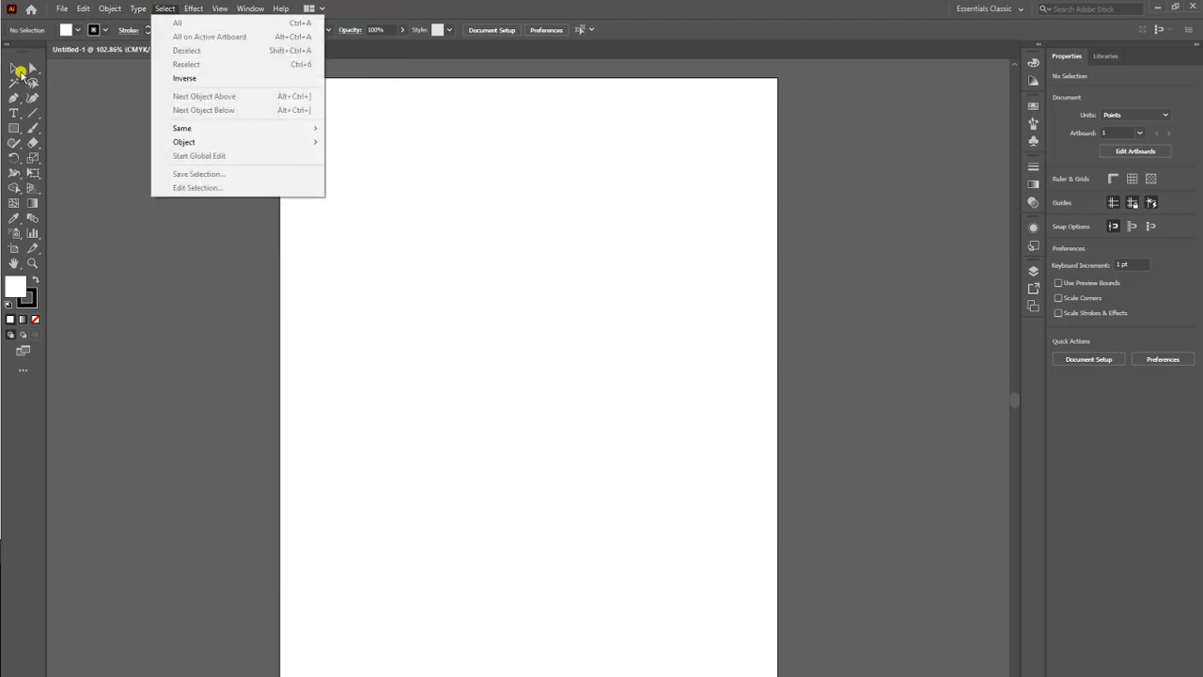
click(82, 132)
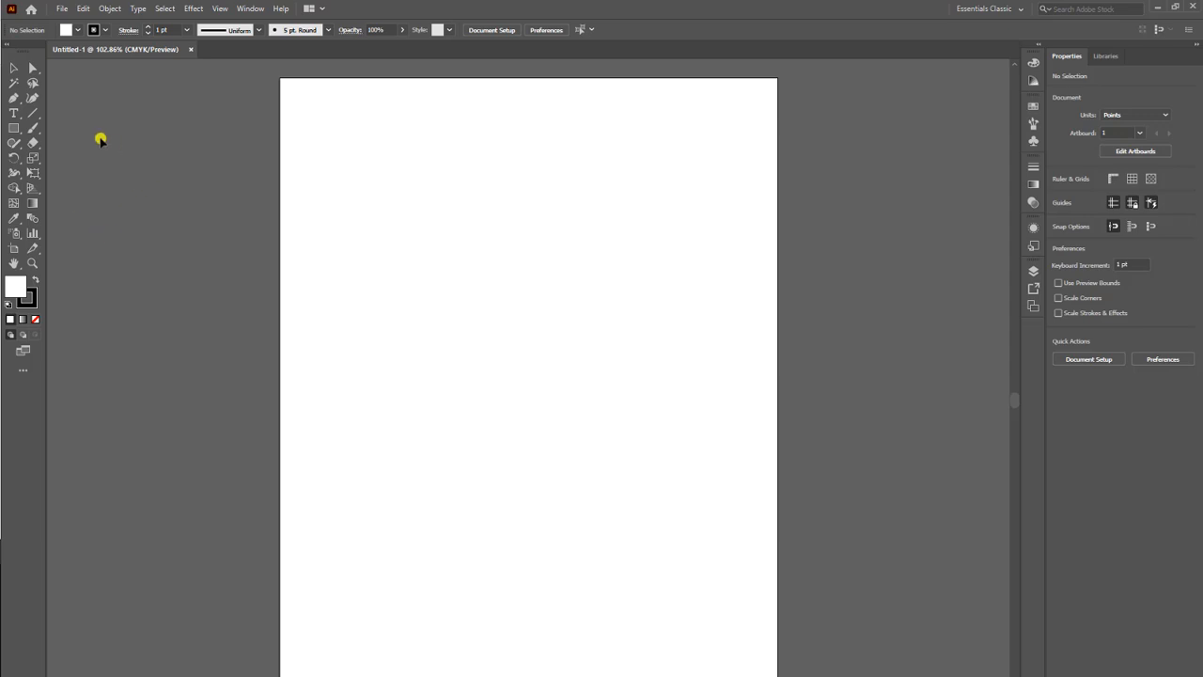
click(14, 115)
click(15, 99)
click(35, 129)
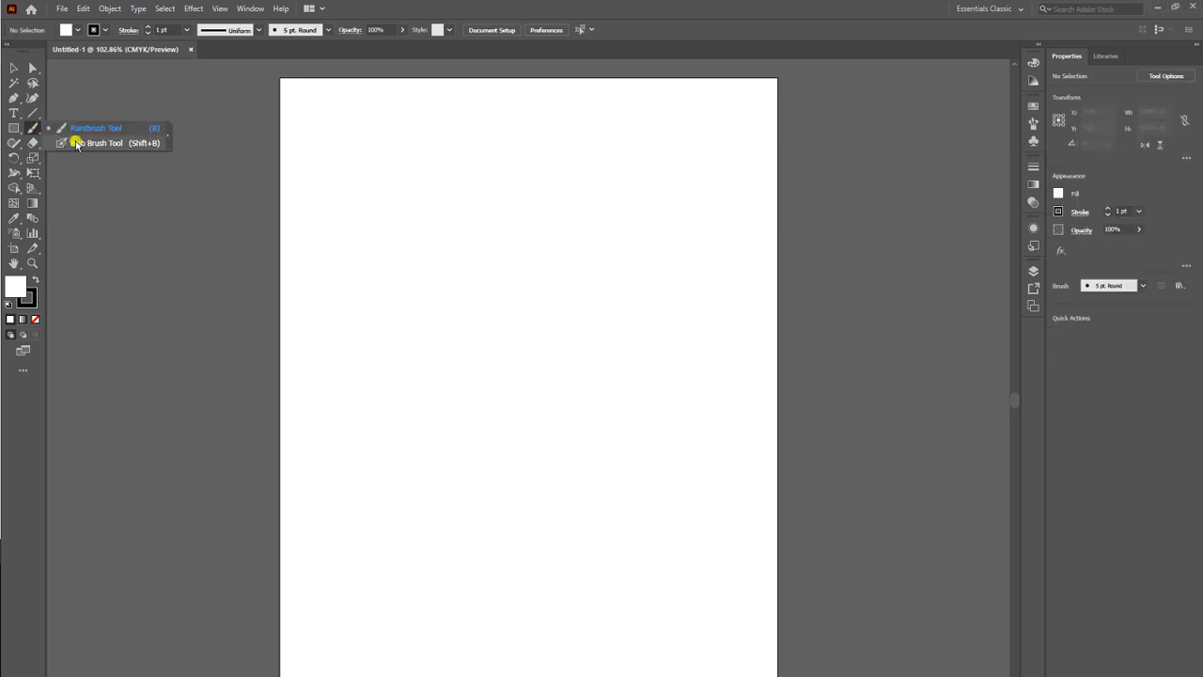
click(38, 118)
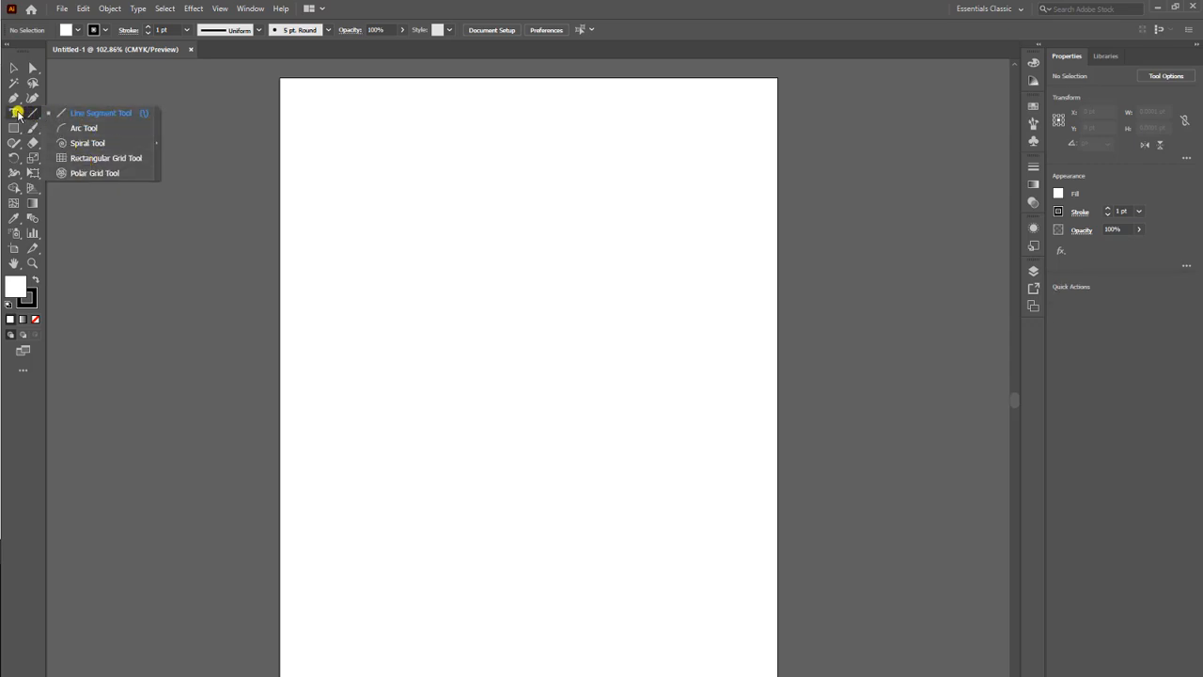
click(18, 117)
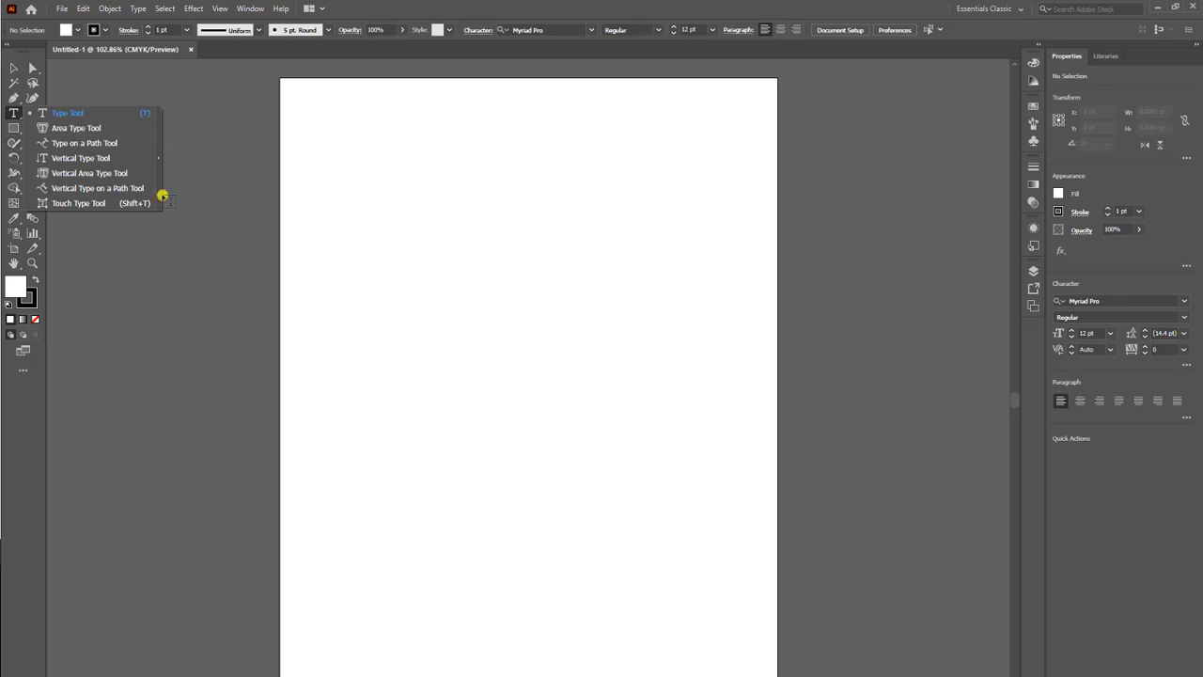
click(108, 342)
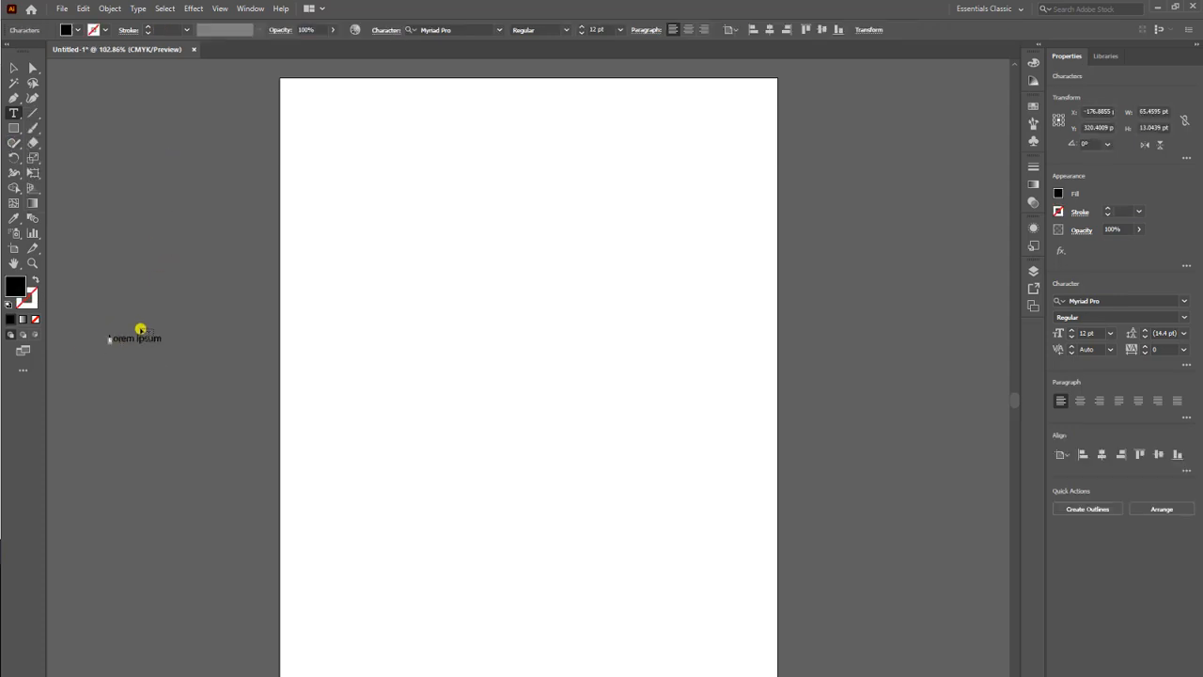
key(Escape)
key(ctrl+z)
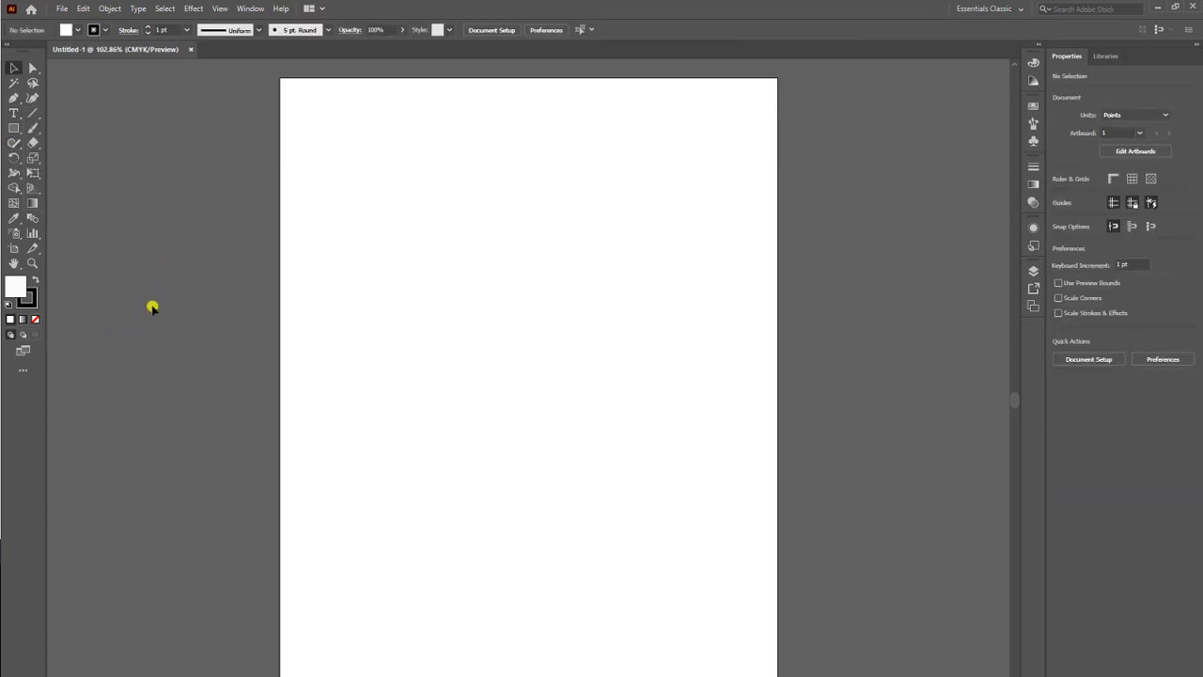
Display the perspective grid over the artboard and hide it again.
click(33, 188)
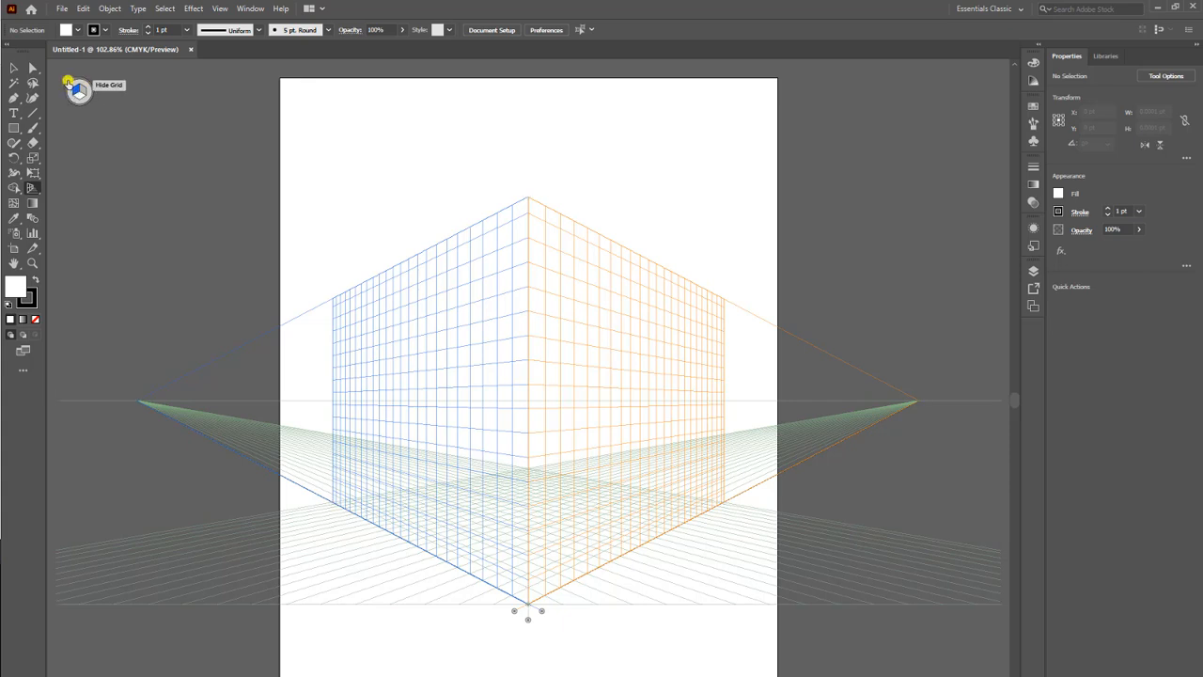
click(68, 82)
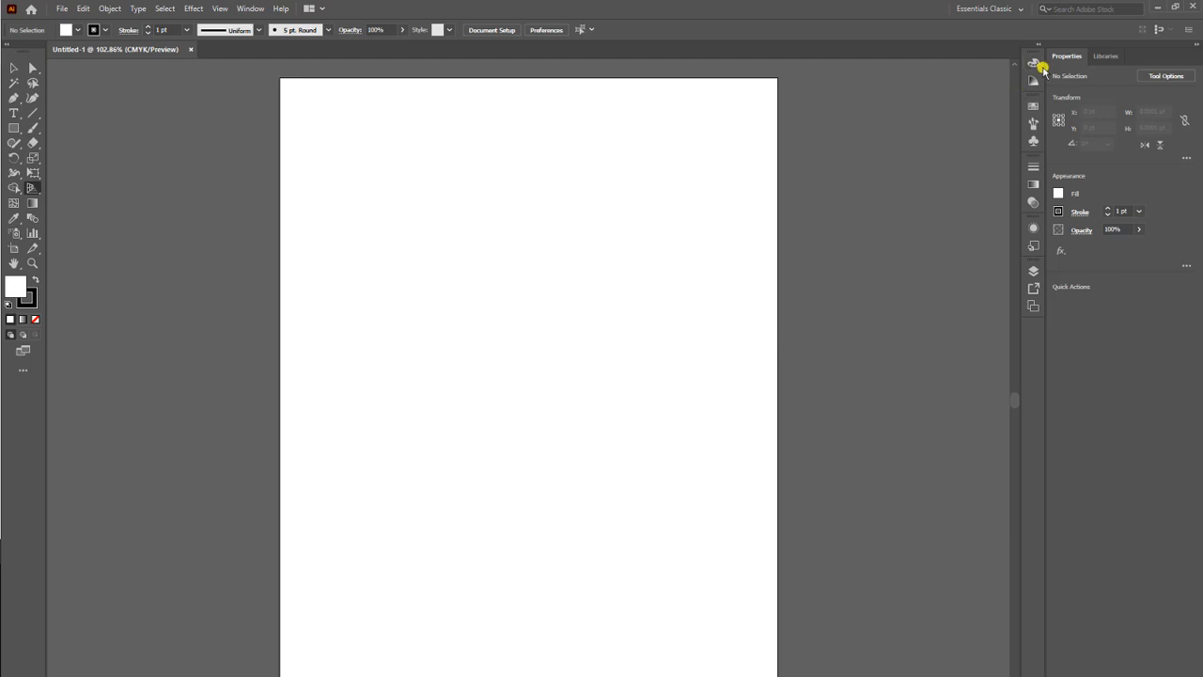
Look through the Brushes, Gradient, Stroke and Transparency panels and collapse them again.
click(1033, 123)
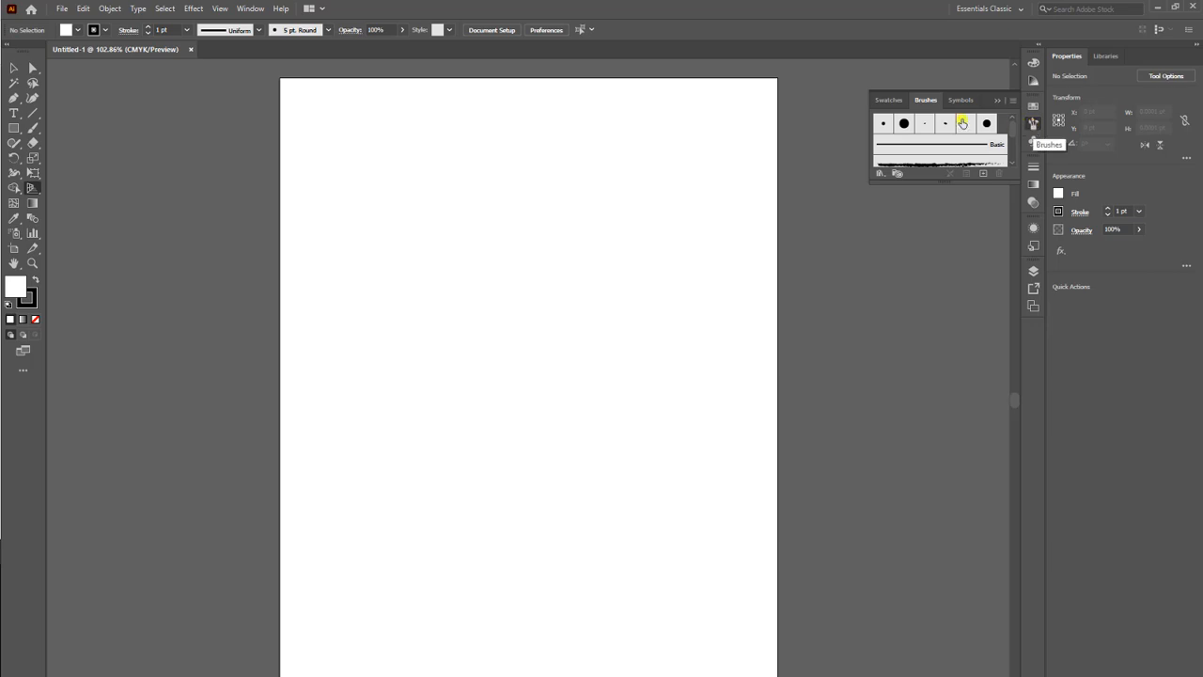
click(1031, 185)
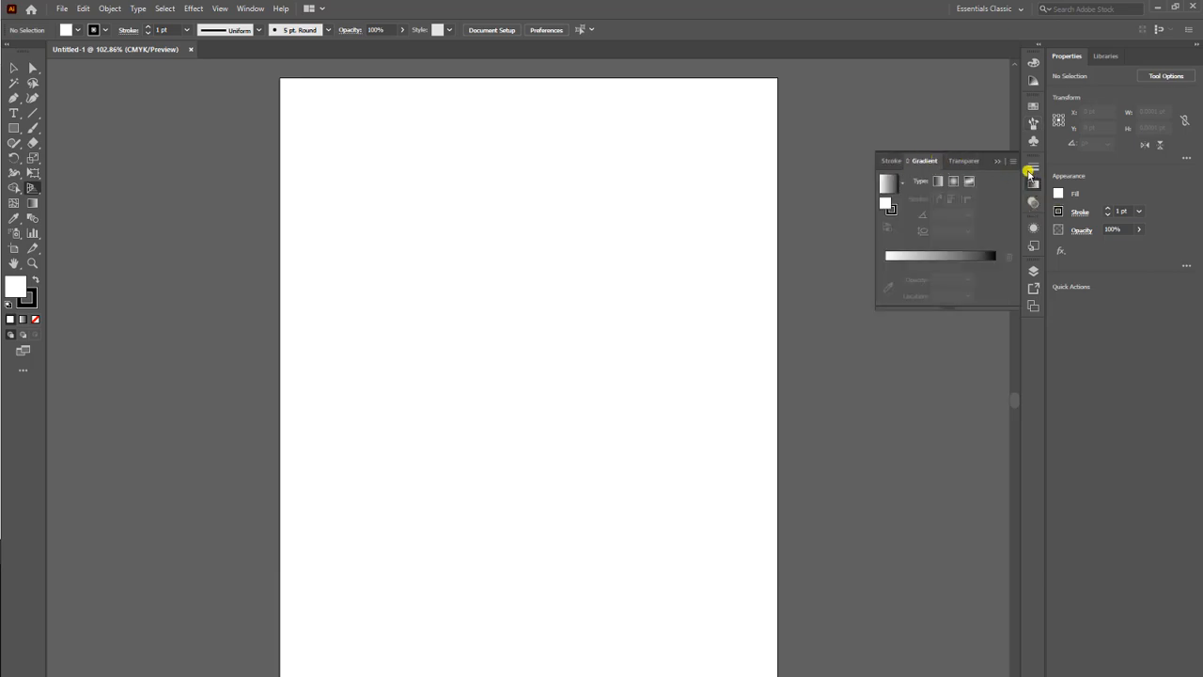
click(1032, 167)
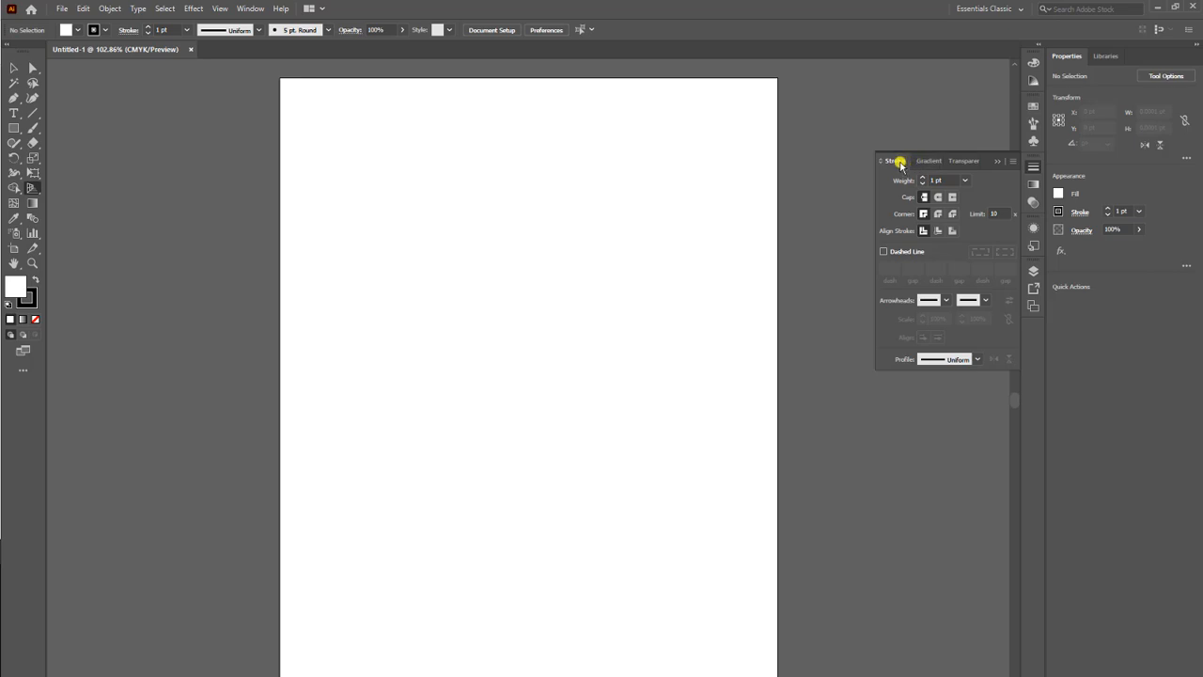
click(959, 162)
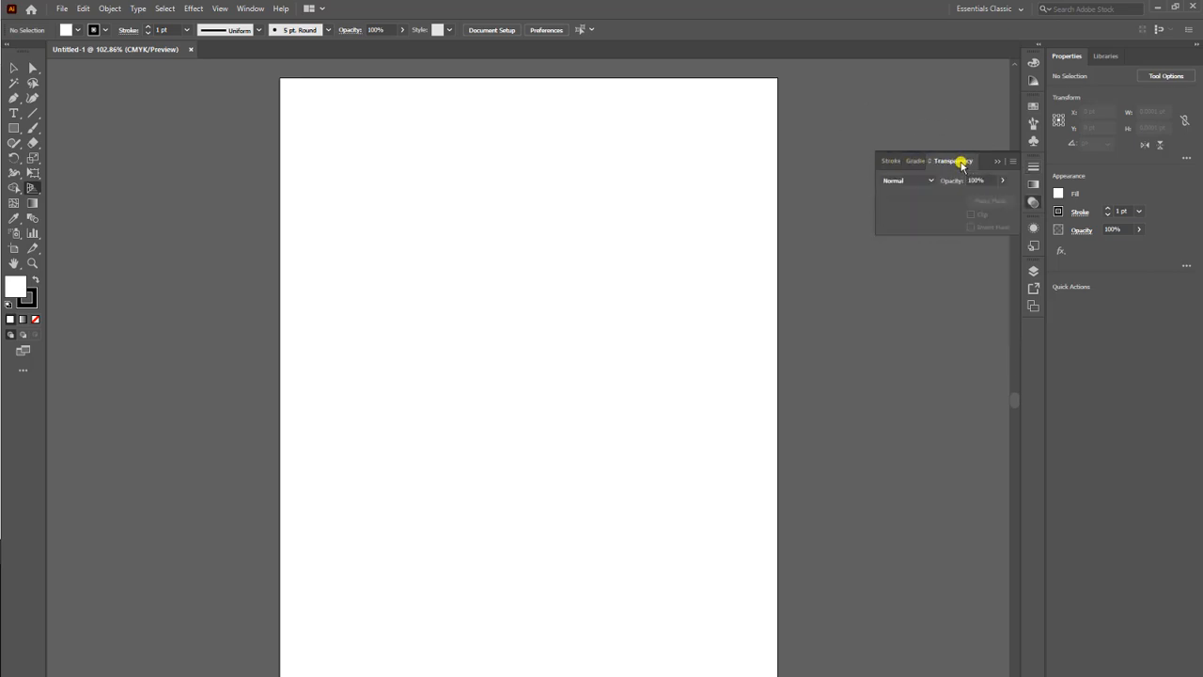
click(912, 161)
click(888, 161)
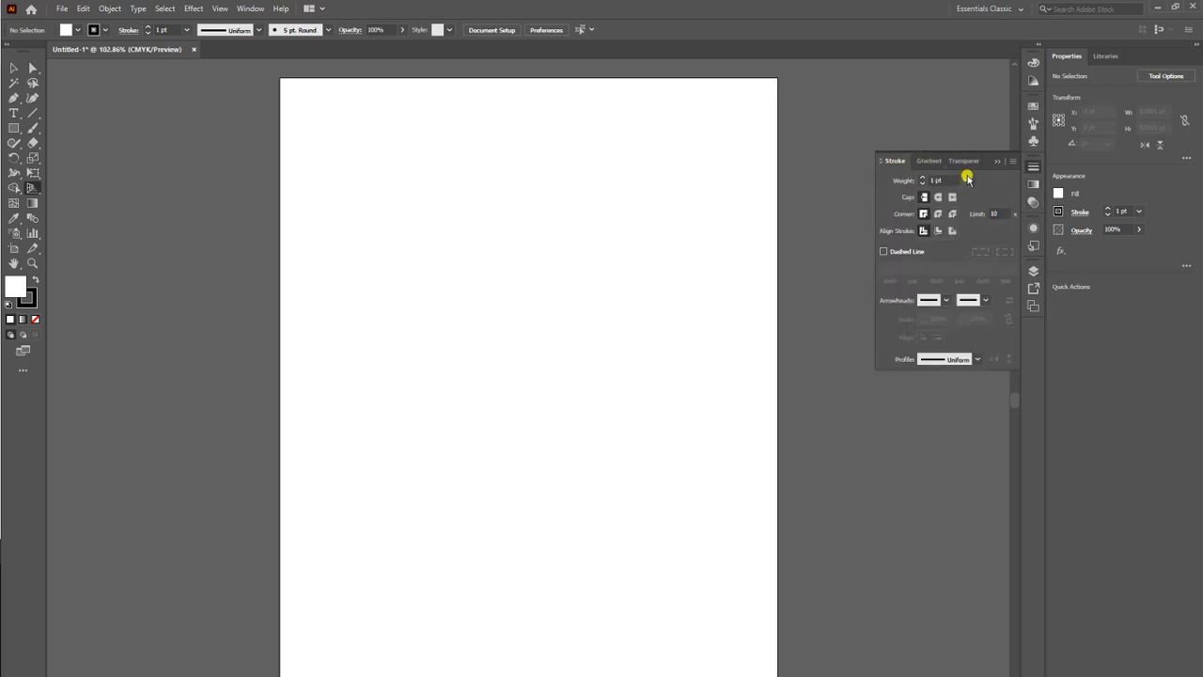
click(1033, 168)
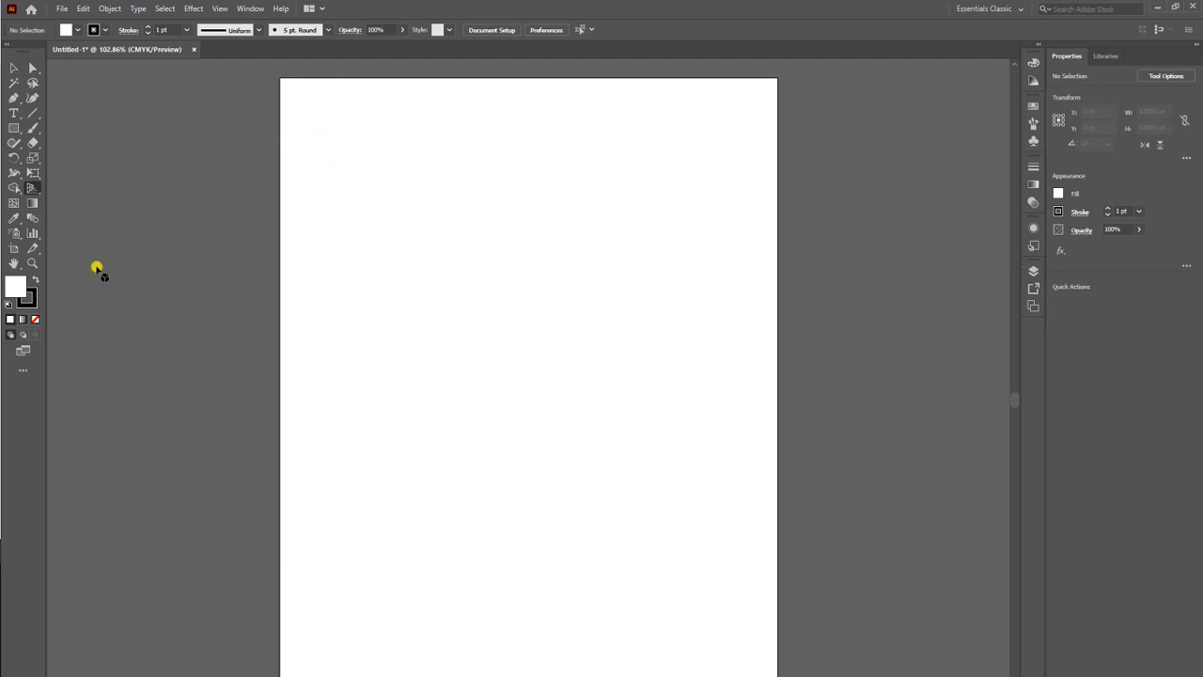
Draw a rectangle about 192 x 183 pt in the upper-left part of the artboard.
click(14, 129)
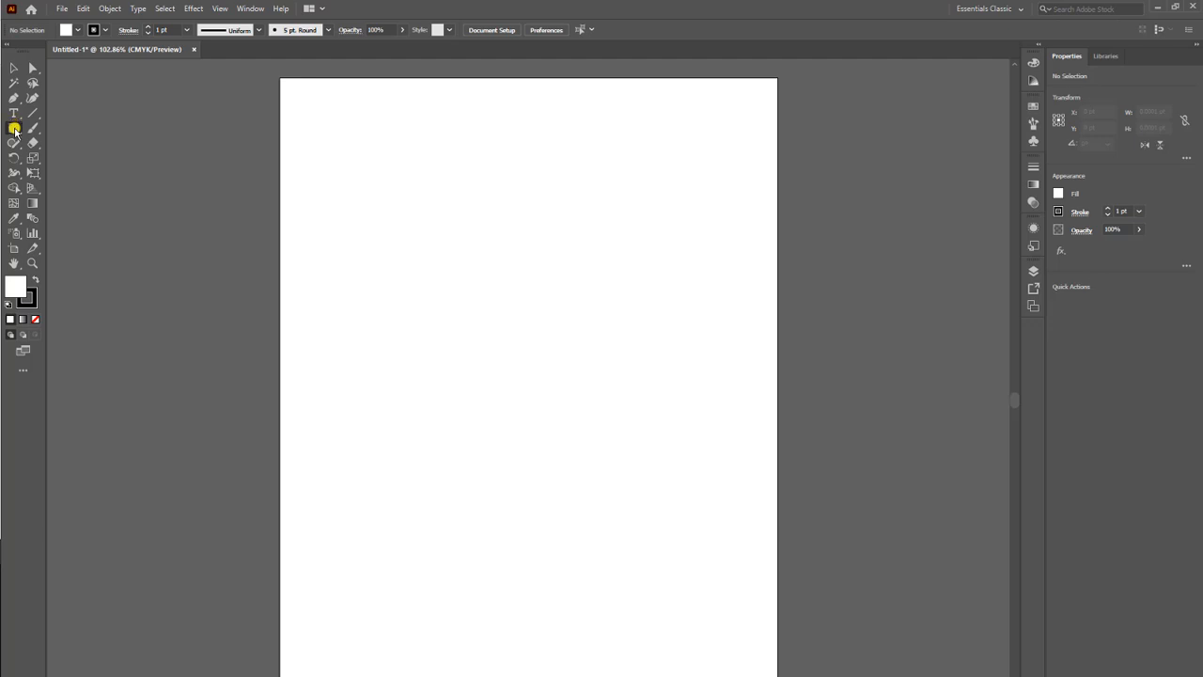
click(14, 128)
drag(346, 166, 502, 315)
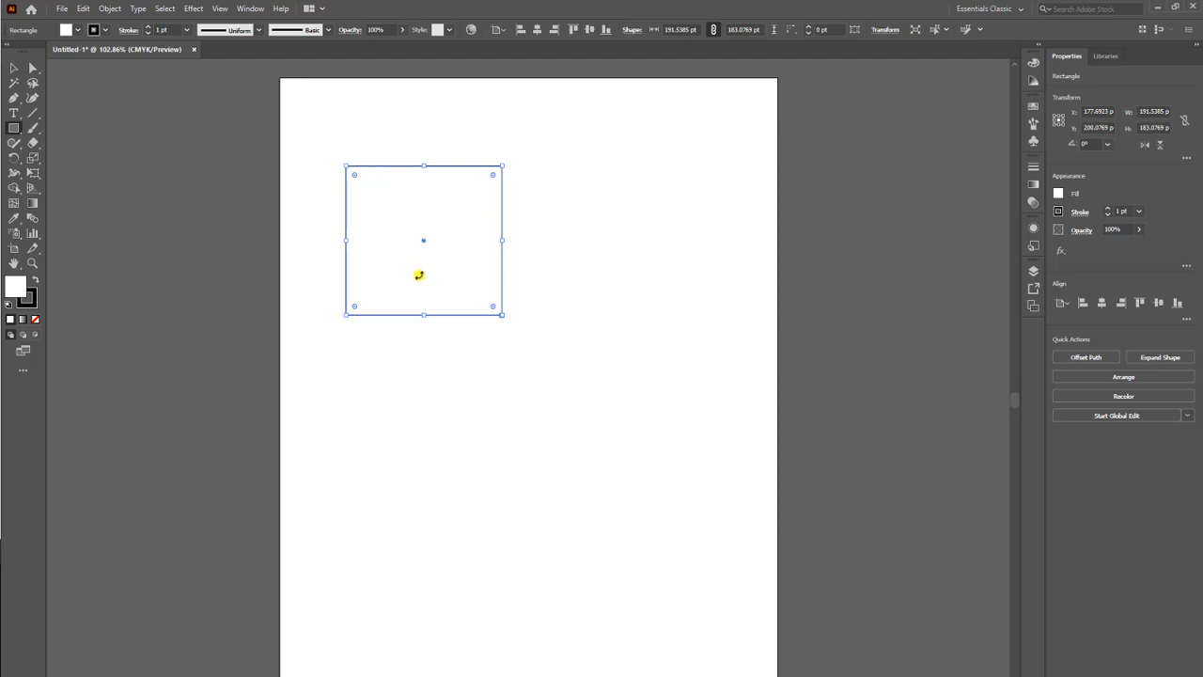
Practise deselecting and reselecting the rectangle with the Selection tool, leaving it deselected.
click(14, 68)
click(15, 73)
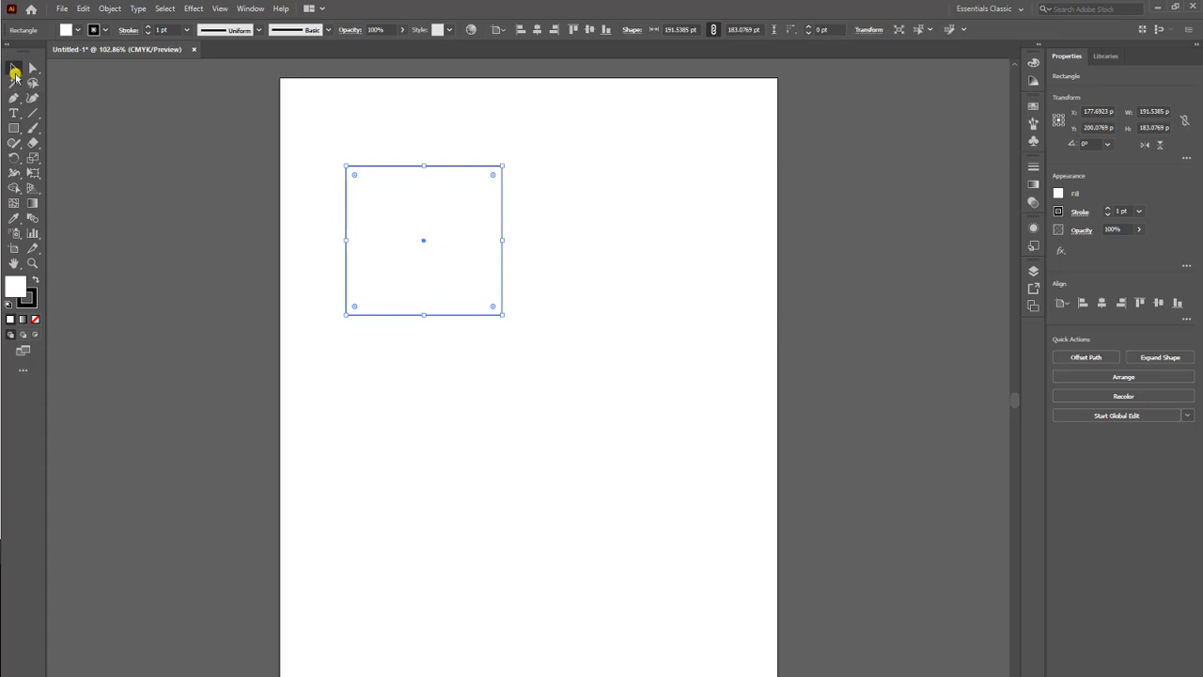
click(558, 341)
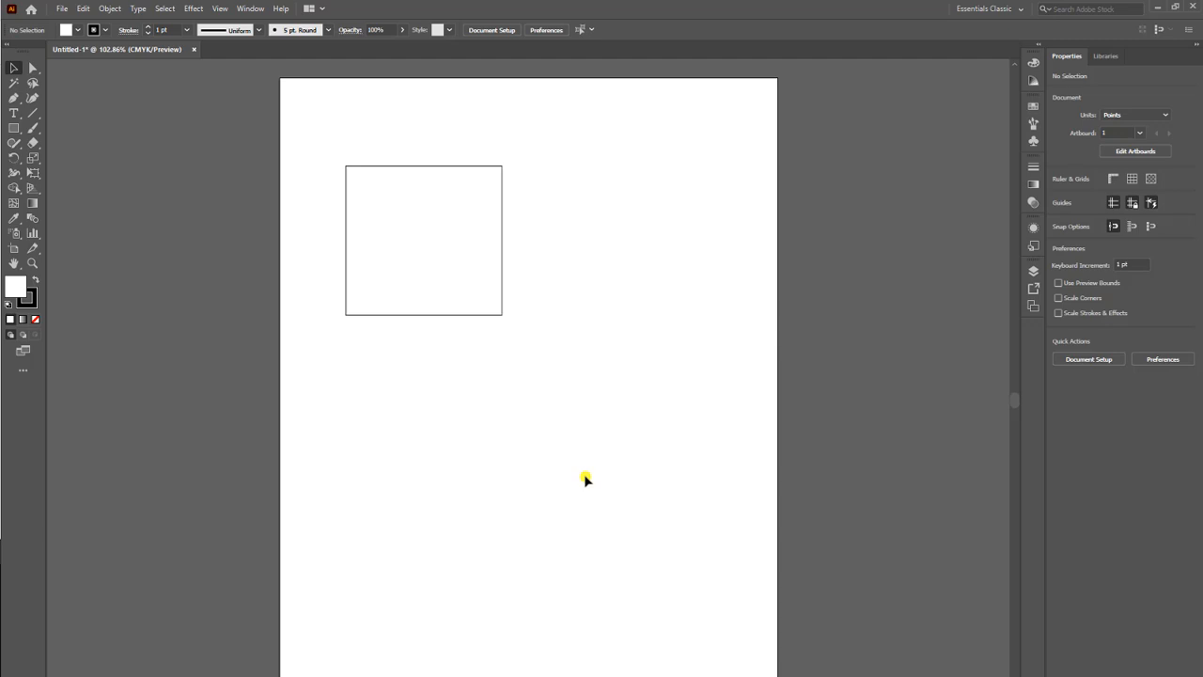
click(423, 316)
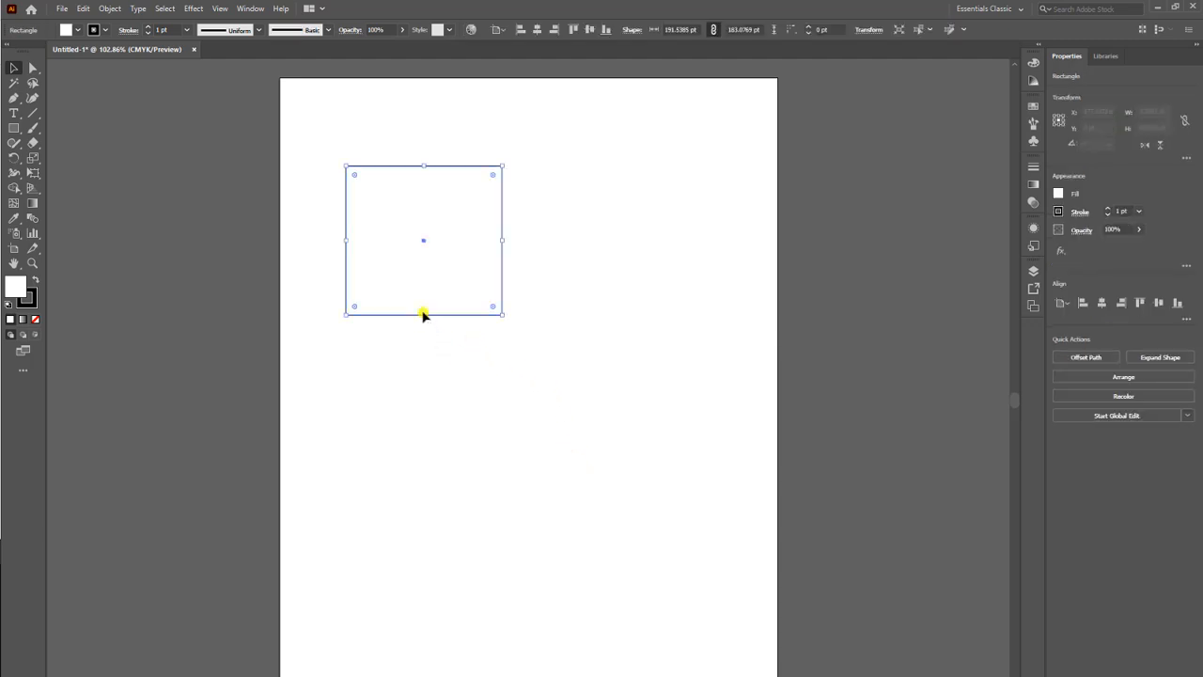
click(564, 443)
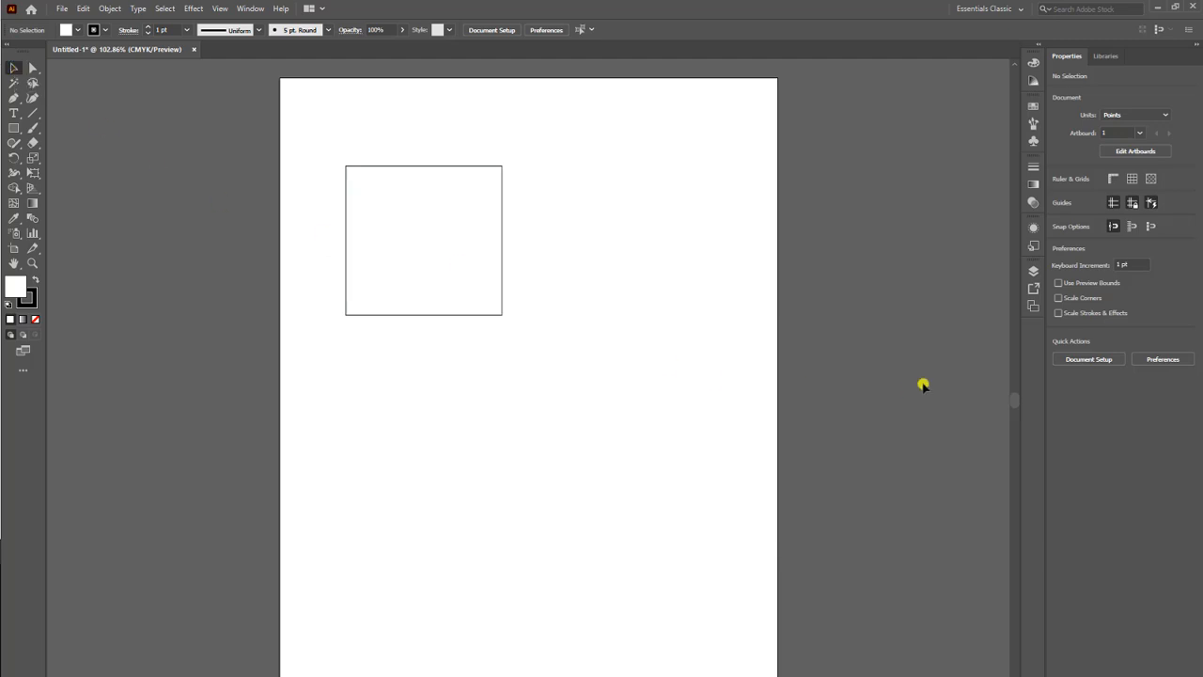
Try light blue, Foliage pattern, darker blue and purple fills on the rectangle, and settle on the light blue swatch.
click(499, 269)
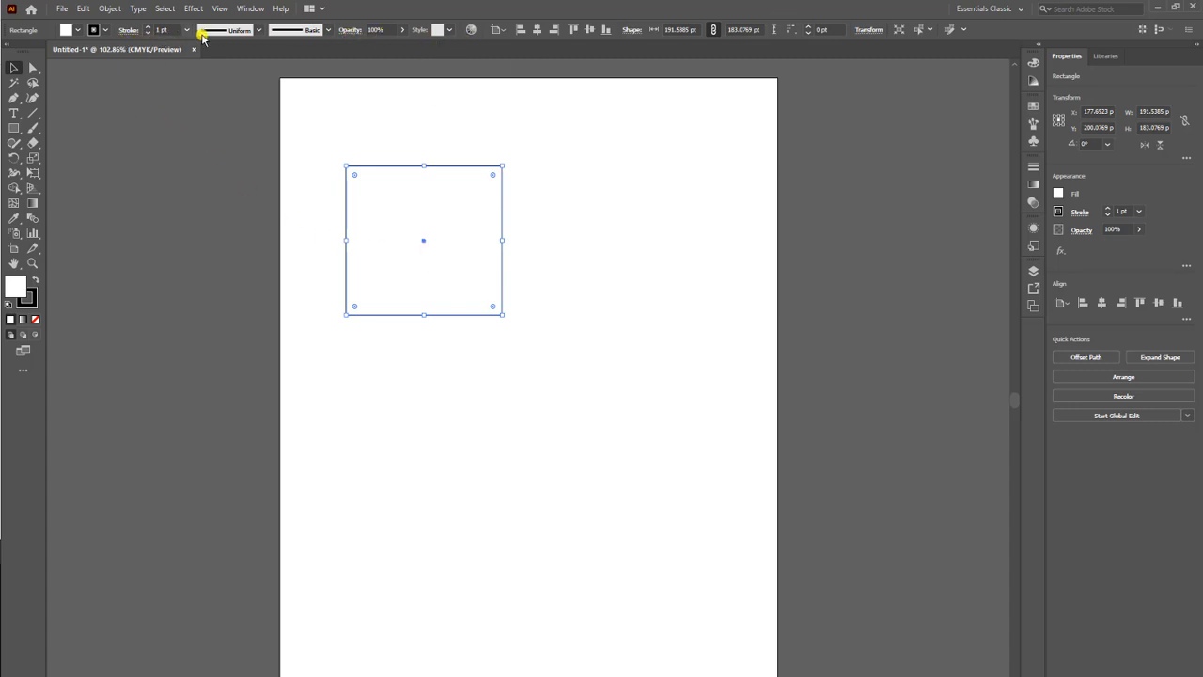
click(77, 31)
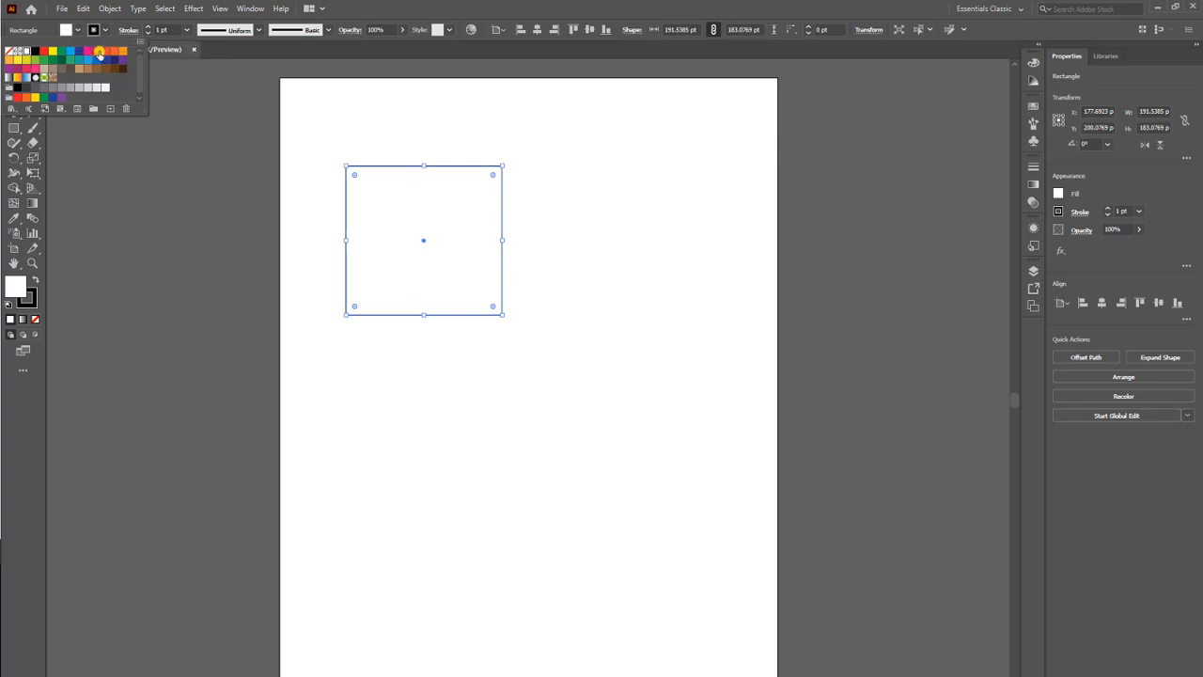
click(87, 61)
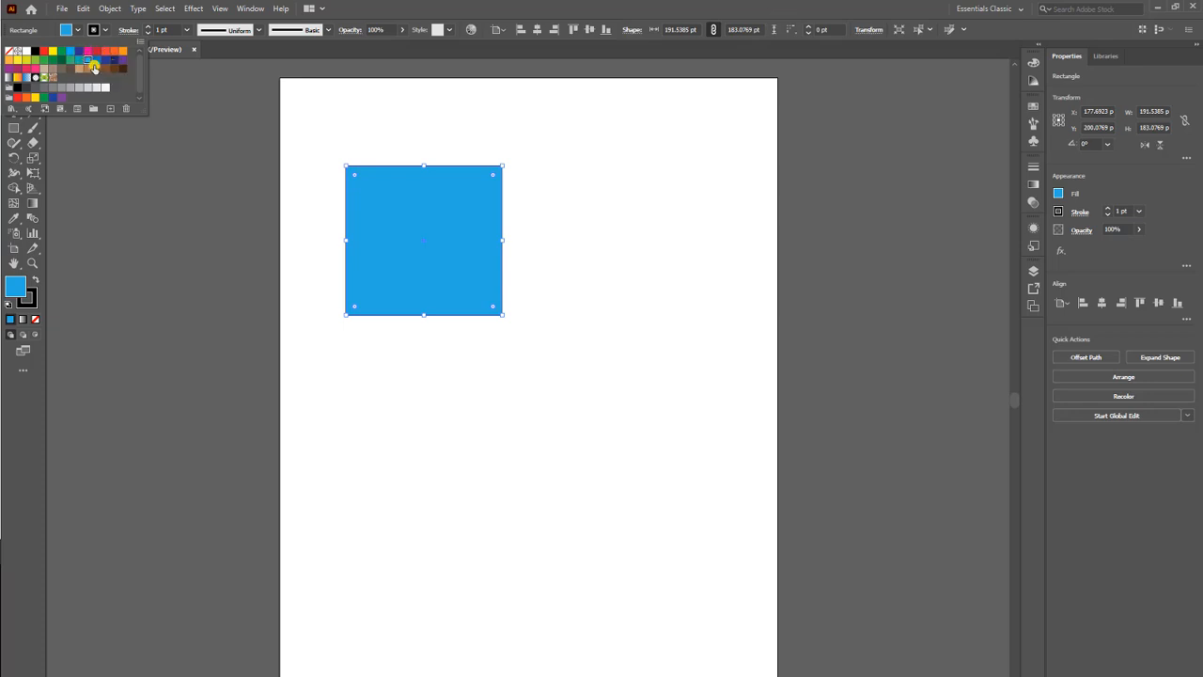
click(45, 77)
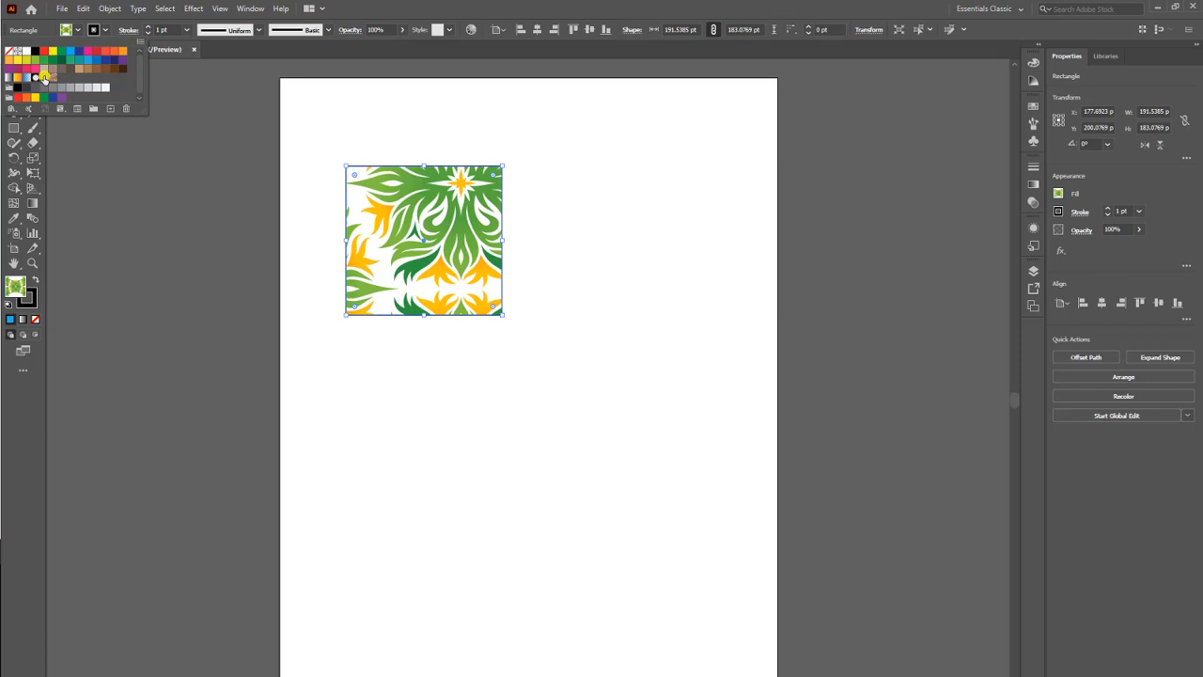
click(96, 60)
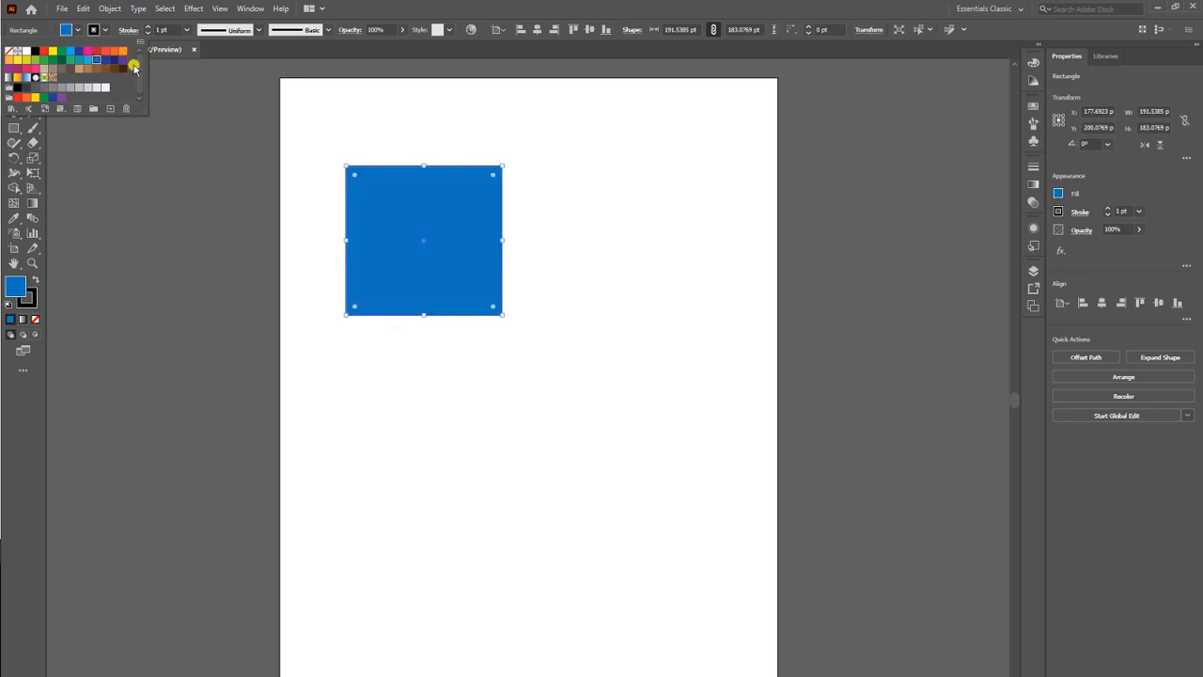
click(122, 59)
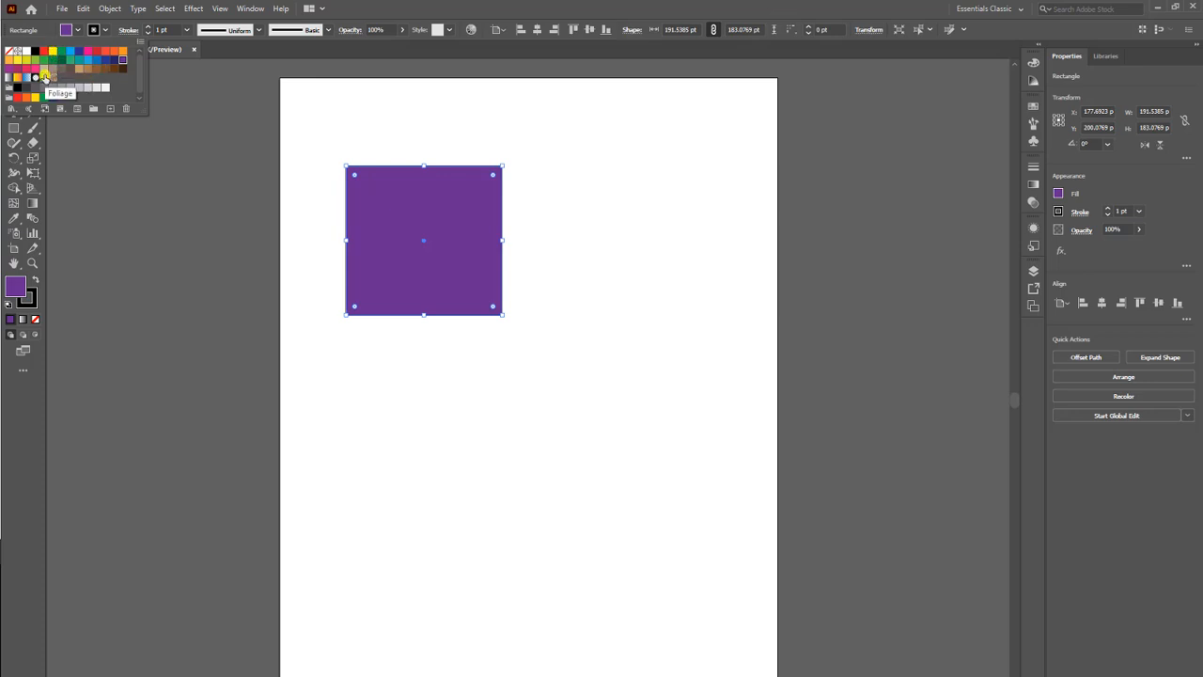
click(89, 60)
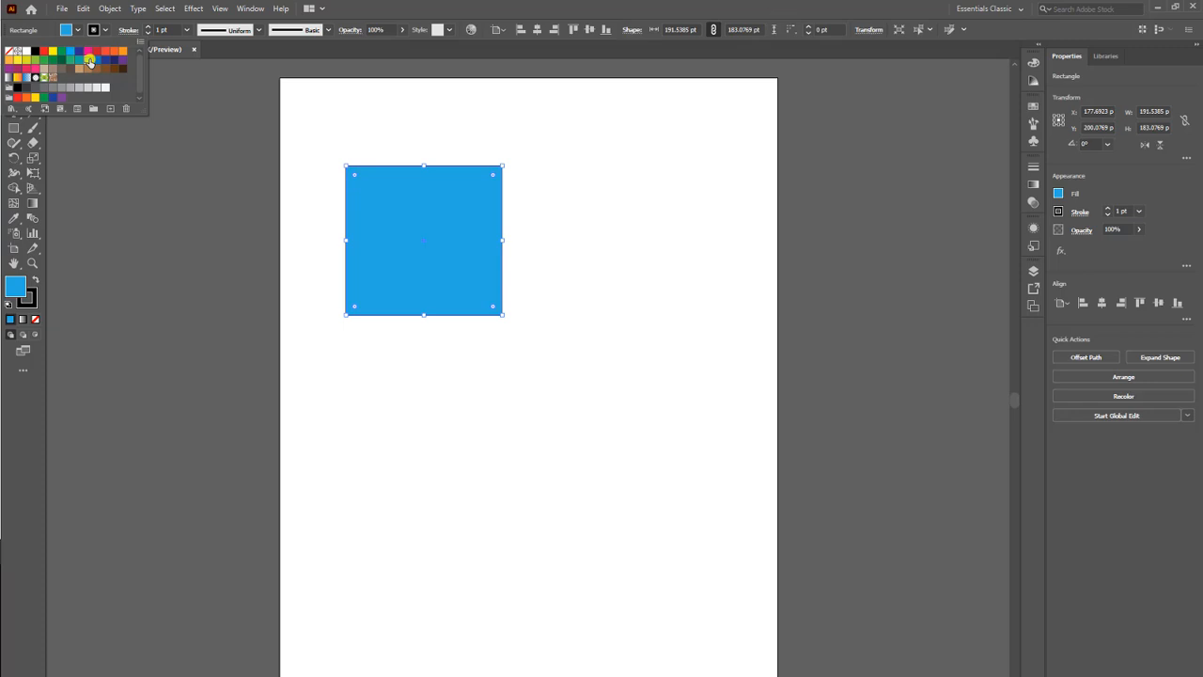
click(78, 32)
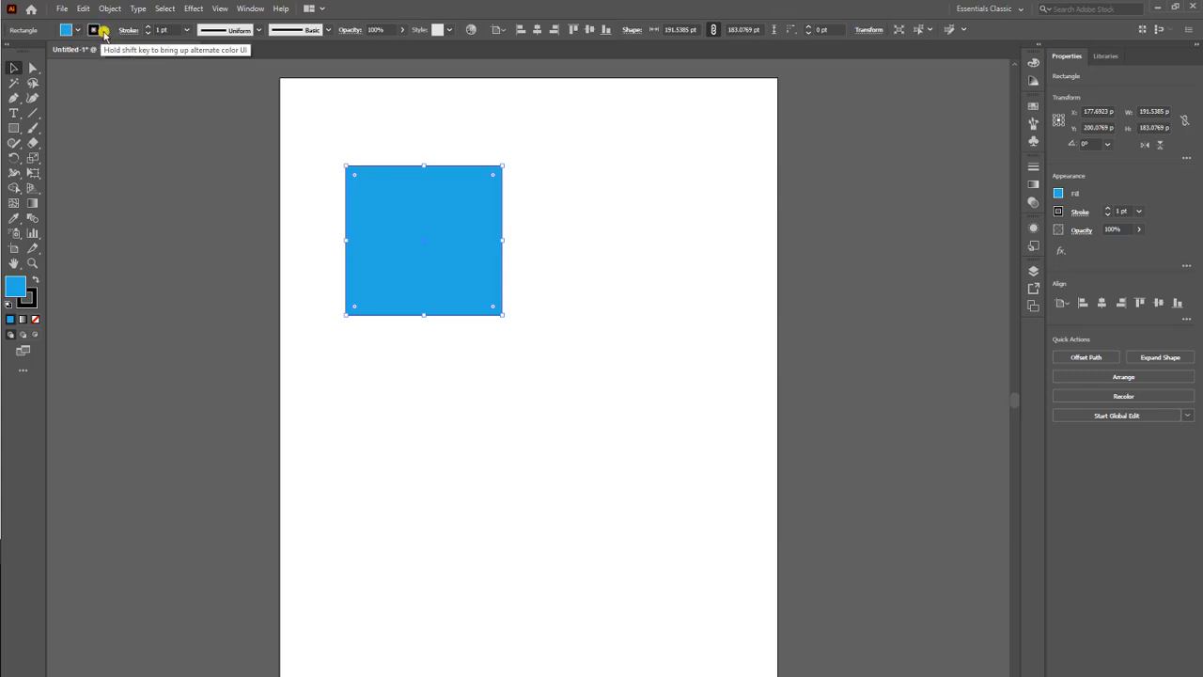
Set the rectangle's stroke color to CMYK Magenta.
click(105, 31)
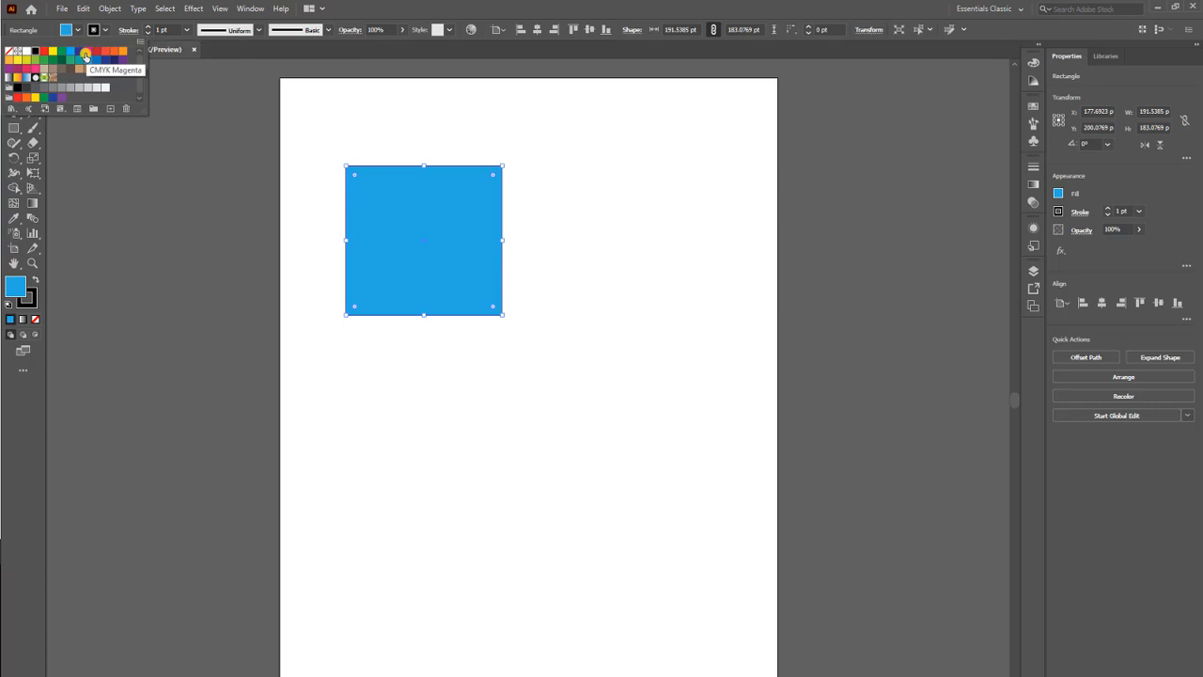
click(88, 53)
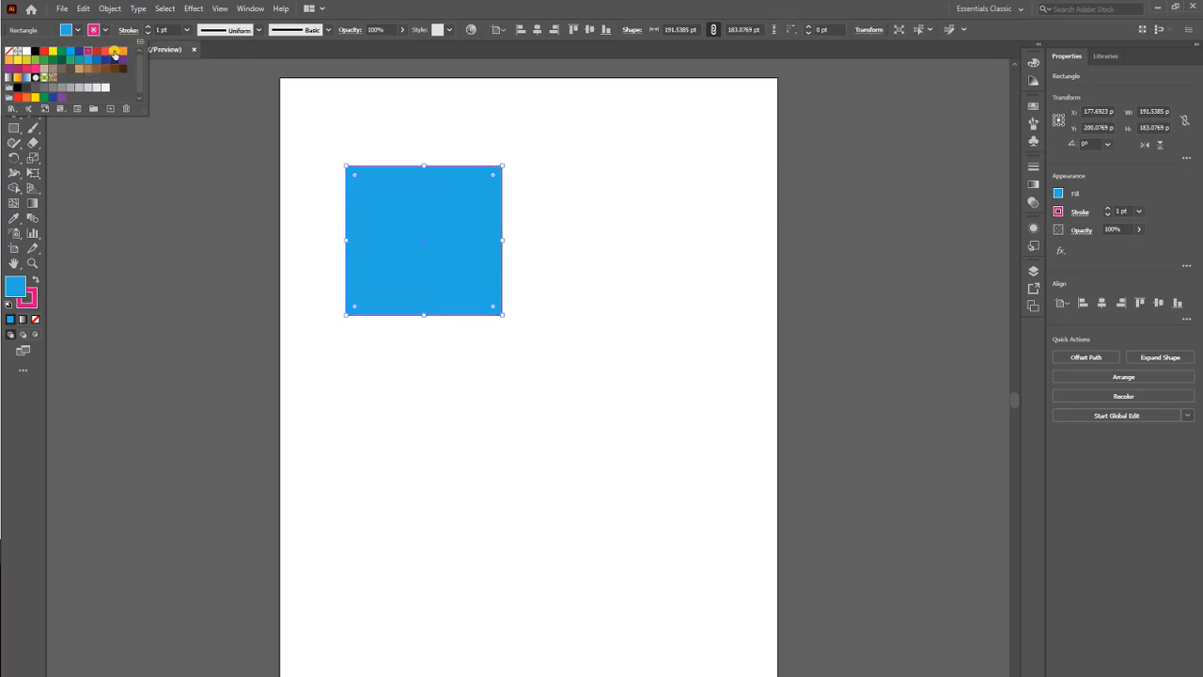
click(107, 29)
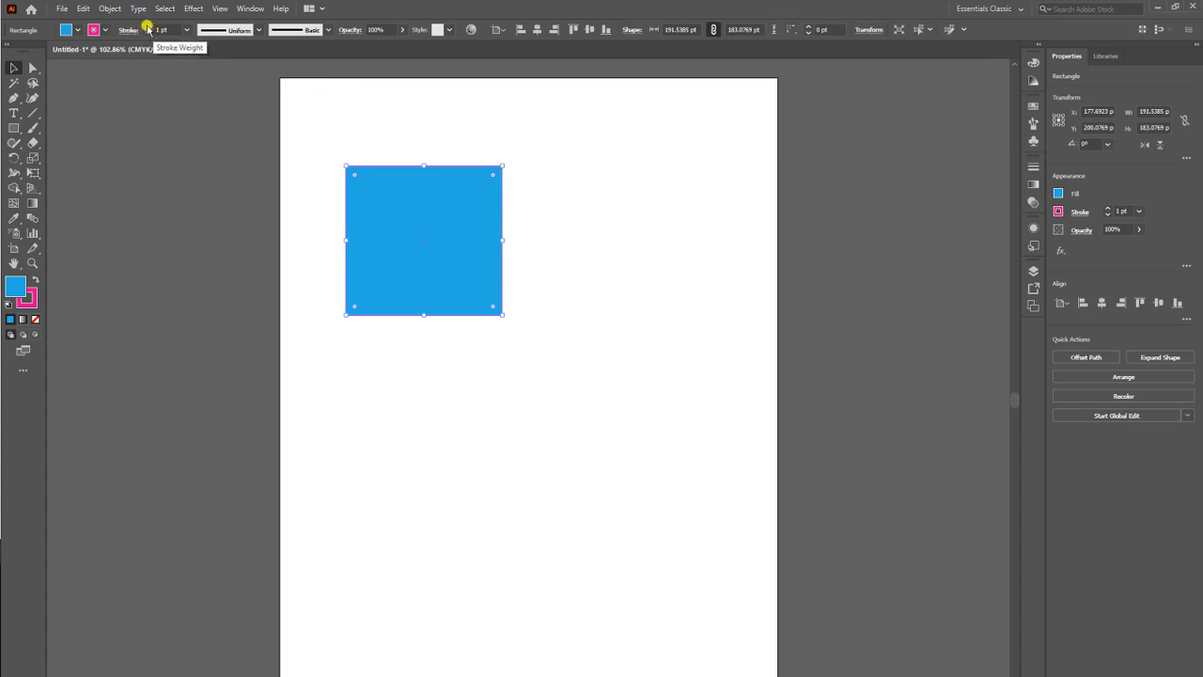
Increase the rectangle's stroke weight to 17 pt.
click(147, 26)
click(147, 26)
click(148, 27)
click(147, 26)
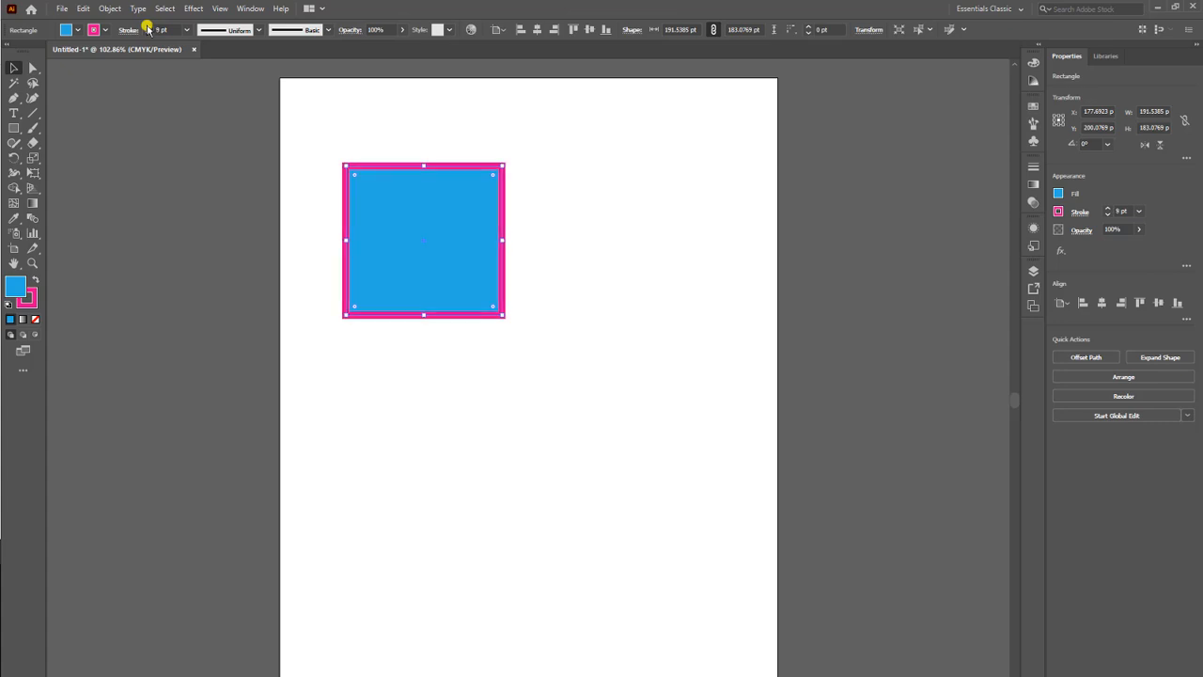
click(147, 26)
click(148, 26)
click(148, 26)
click(148, 27)
click(147, 27)
click(147, 26)
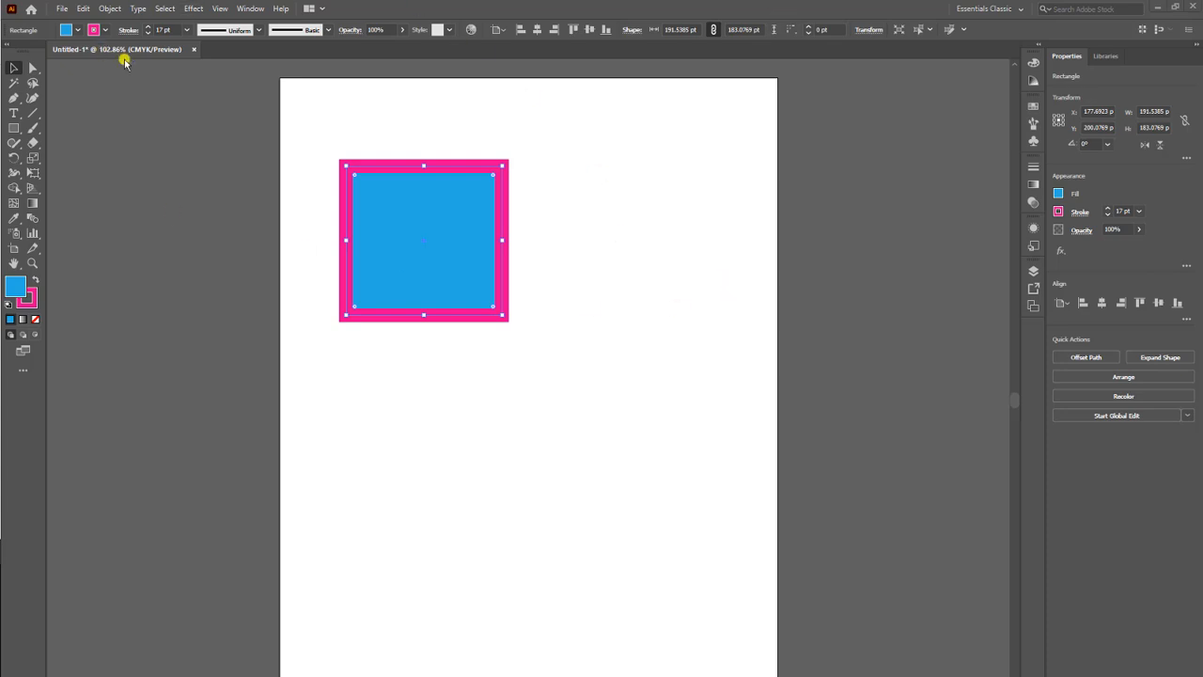
Reduce the rectangle's stroke weight to 8 pt.
click(148, 33)
click(149, 33)
click(149, 33)
click(149, 33)
click(149, 33)
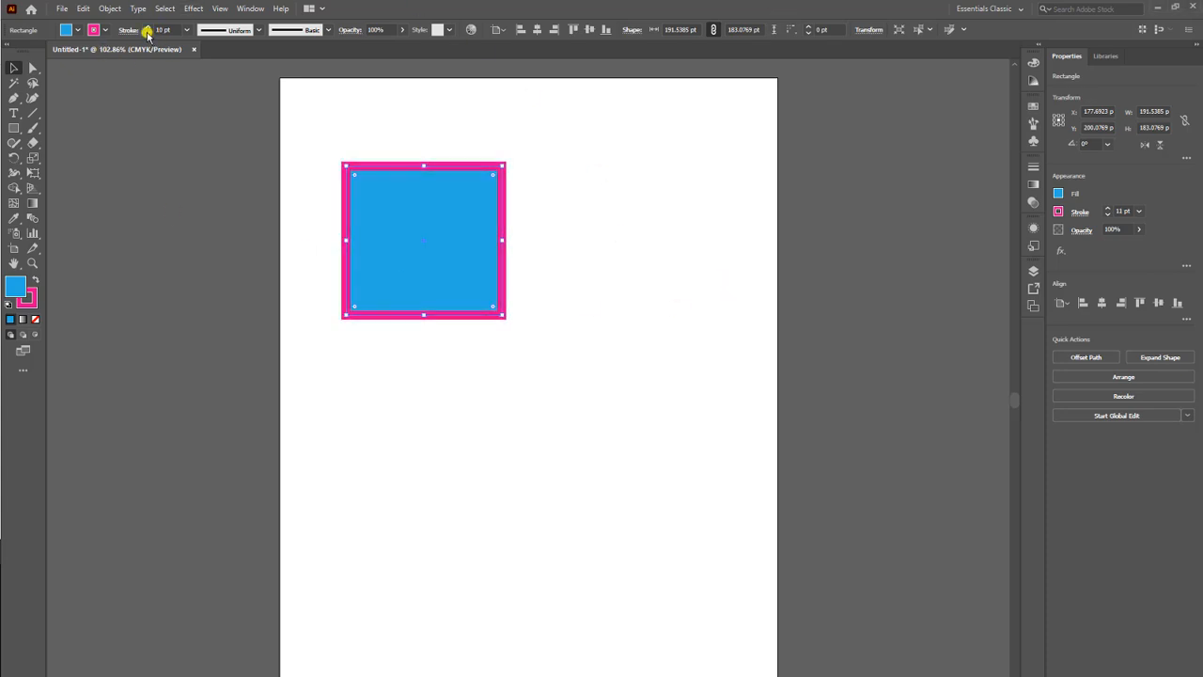
click(148, 33)
click(148, 33)
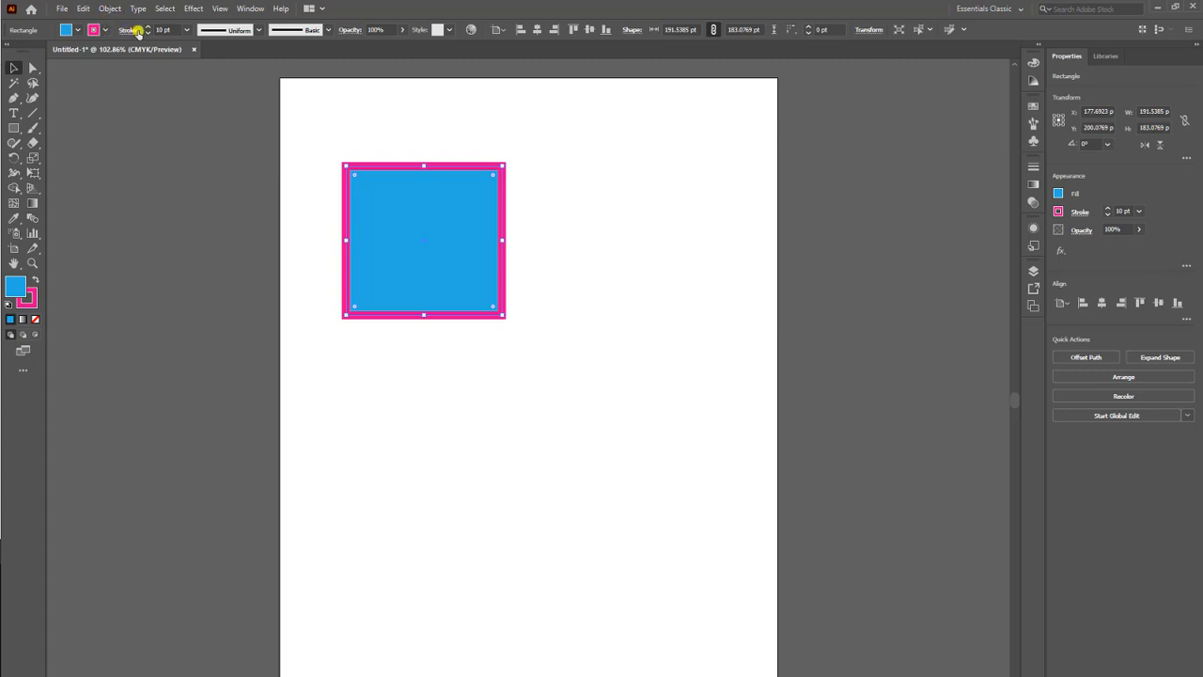
click(148, 33)
click(147, 33)
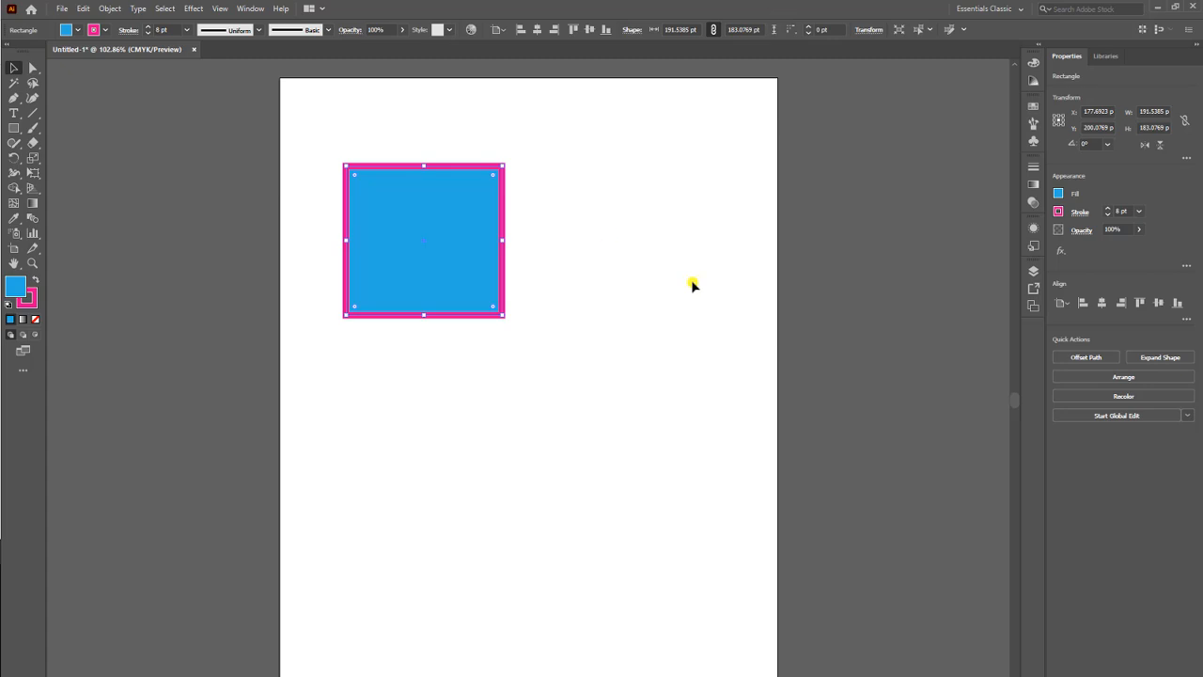
Draw a tall ellipse about 164 x 355 pt to the right of the rectangle with the Ellipse tool.
click(15, 129)
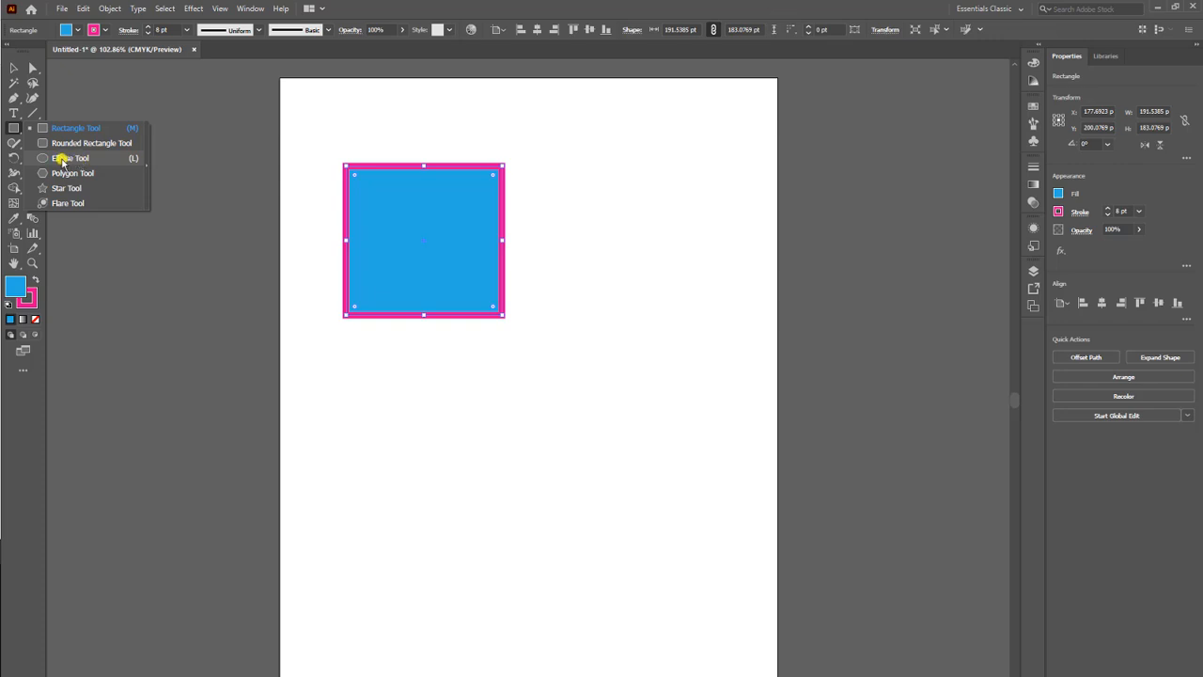
click(62, 160)
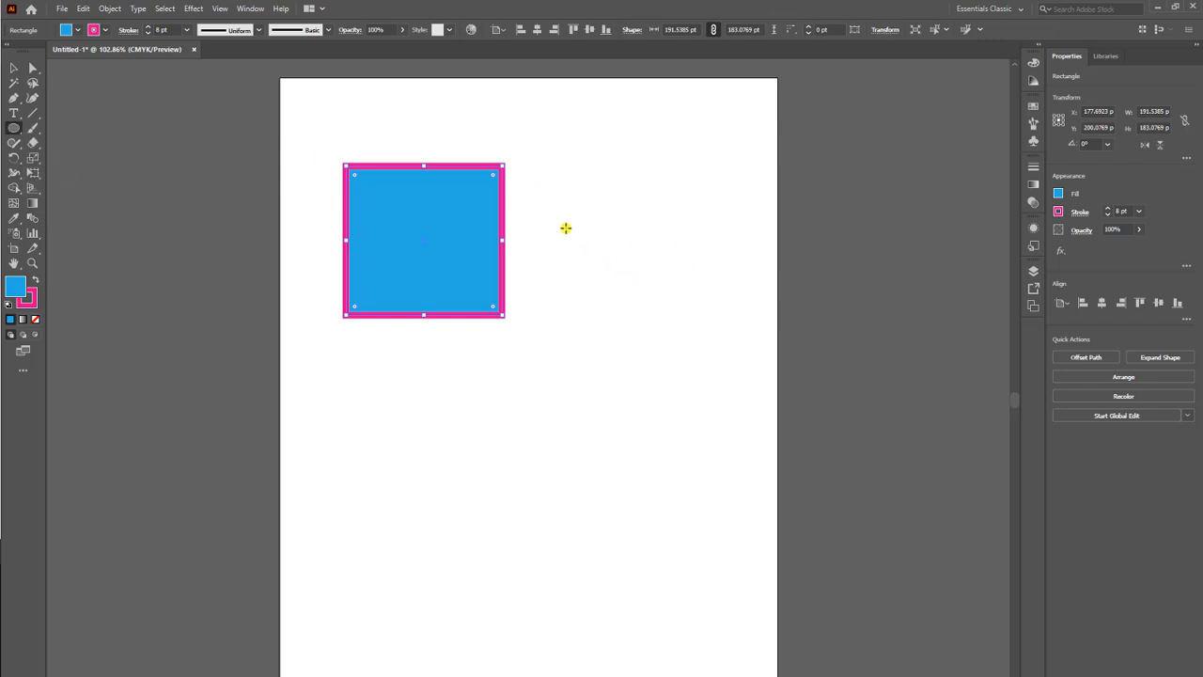
mouse_move(564, 225)
mouse_down()
mouse_move(622, 386)
mouse_move(696, 512)
mouse_up()
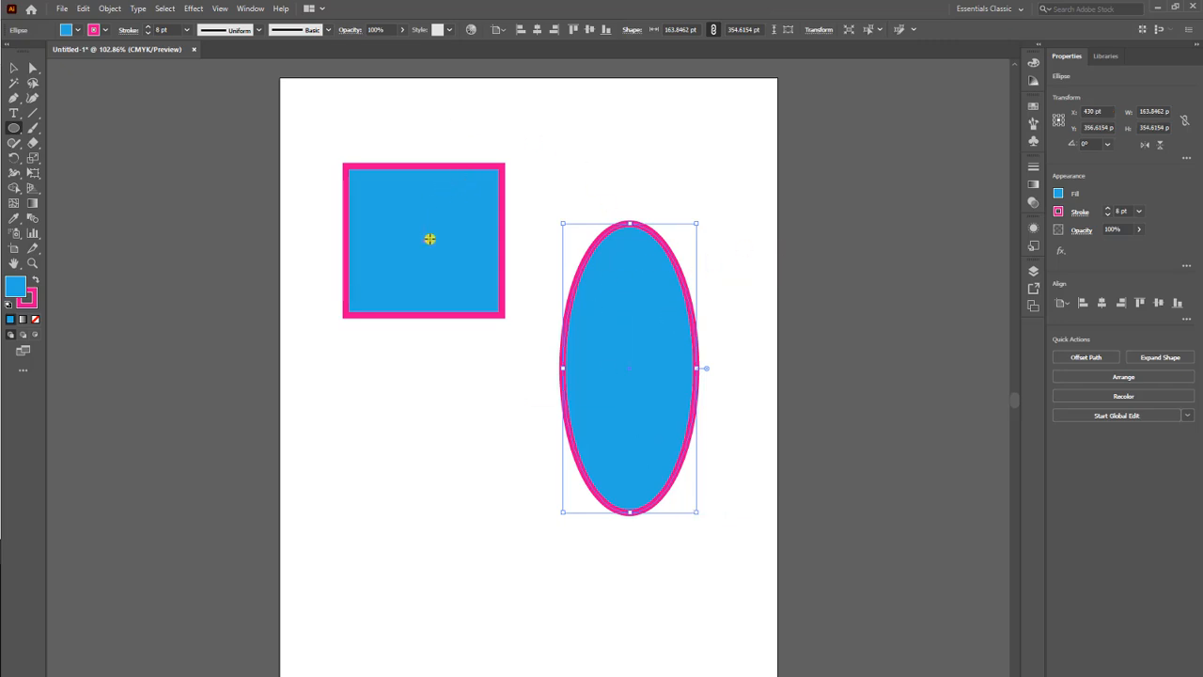
Give the ellipse a purple fill and a yellow stroke.
click(94, 36)
click(1058, 194)
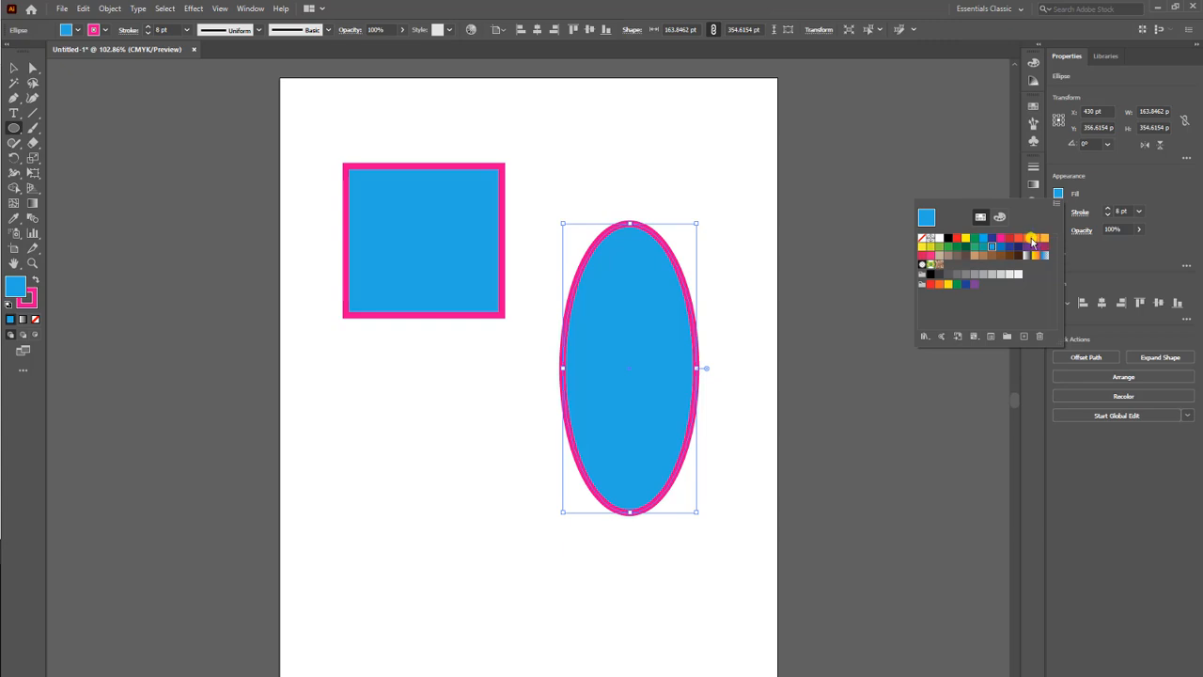
click(1041, 248)
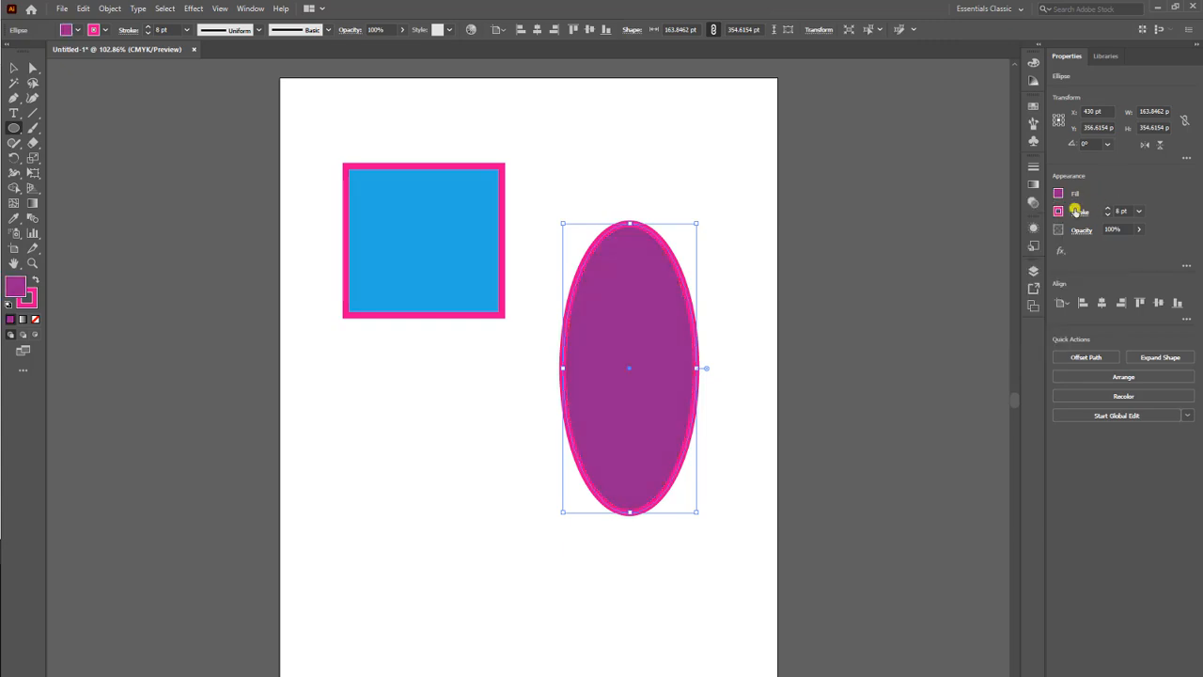
click(1058, 212)
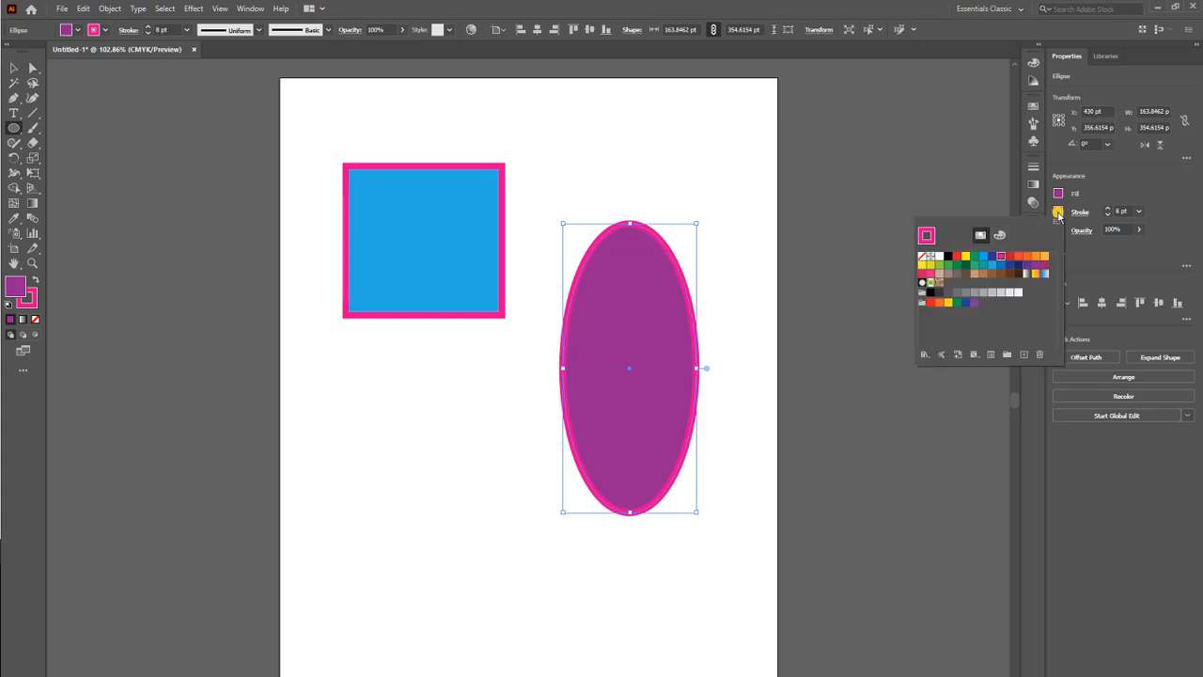
click(968, 256)
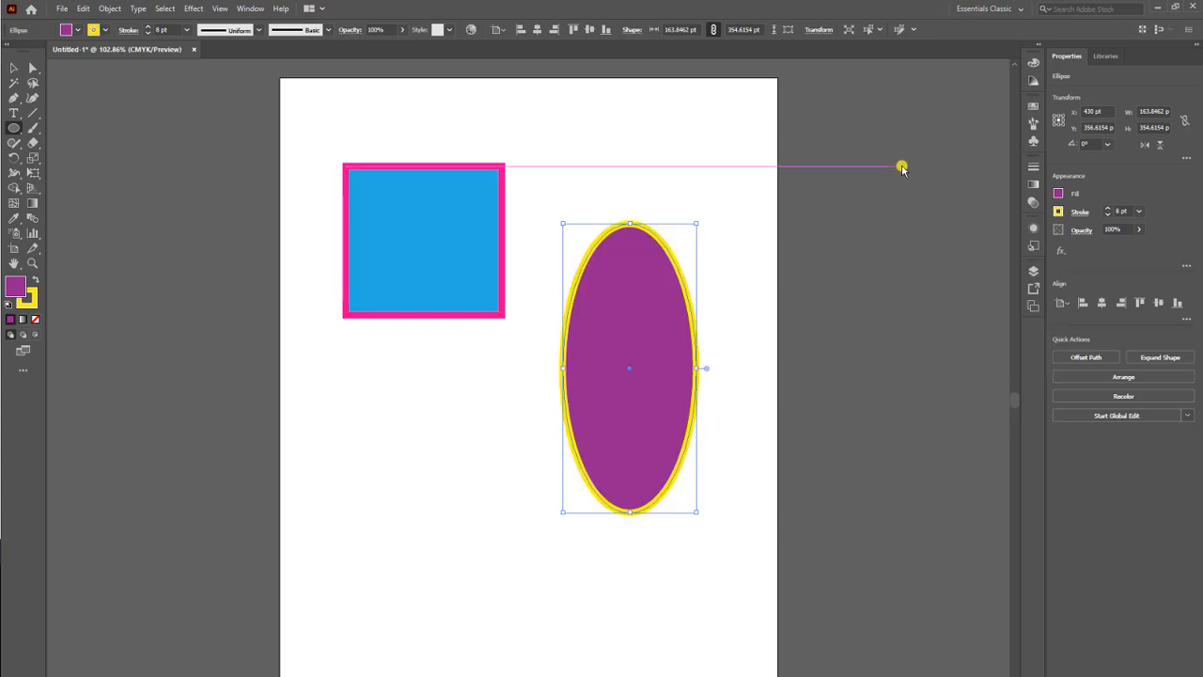
Resize the purple ellipse to about 131 x 120 pt and place it inside the blue rectangle.
click(14, 68)
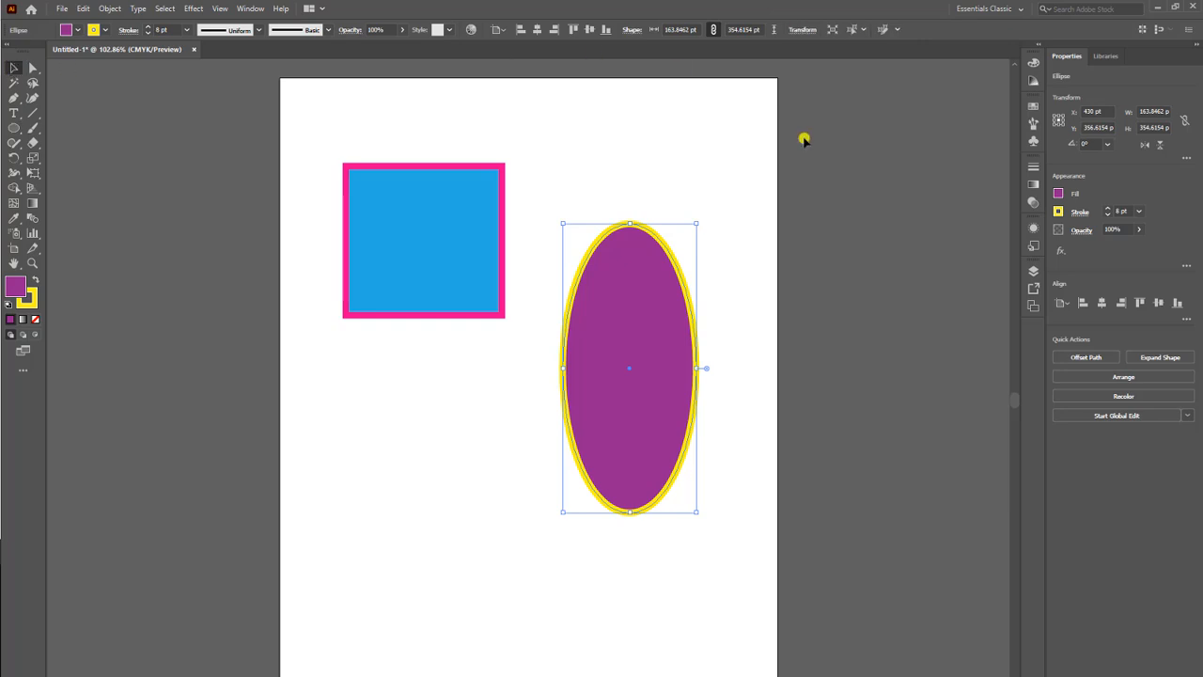
drag(696, 223, 664, 310)
drag(645, 388, 678, 184)
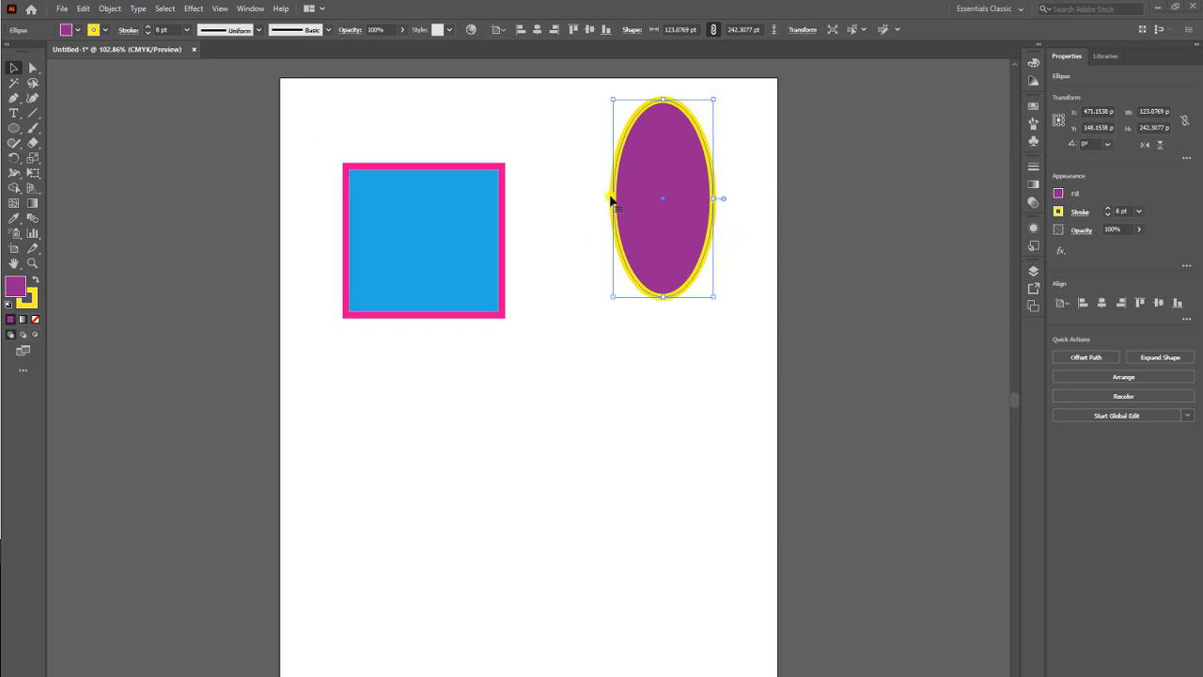
drag(609, 199, 521, 204)
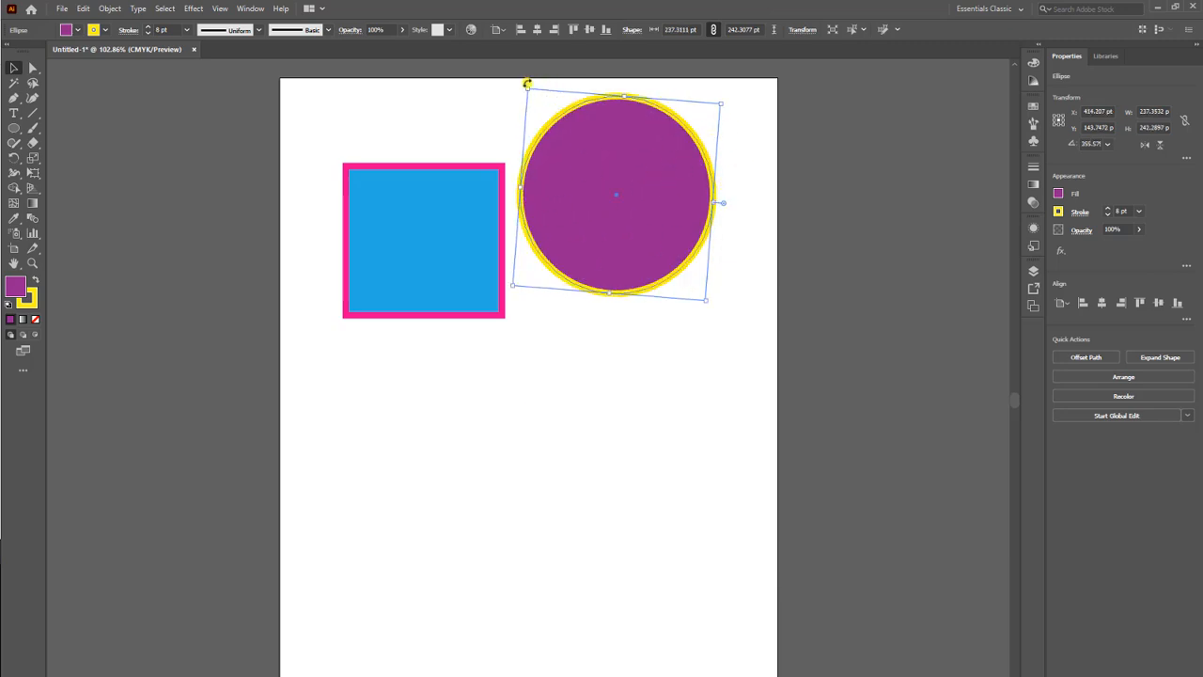
drag(526, 87, 406, 206)
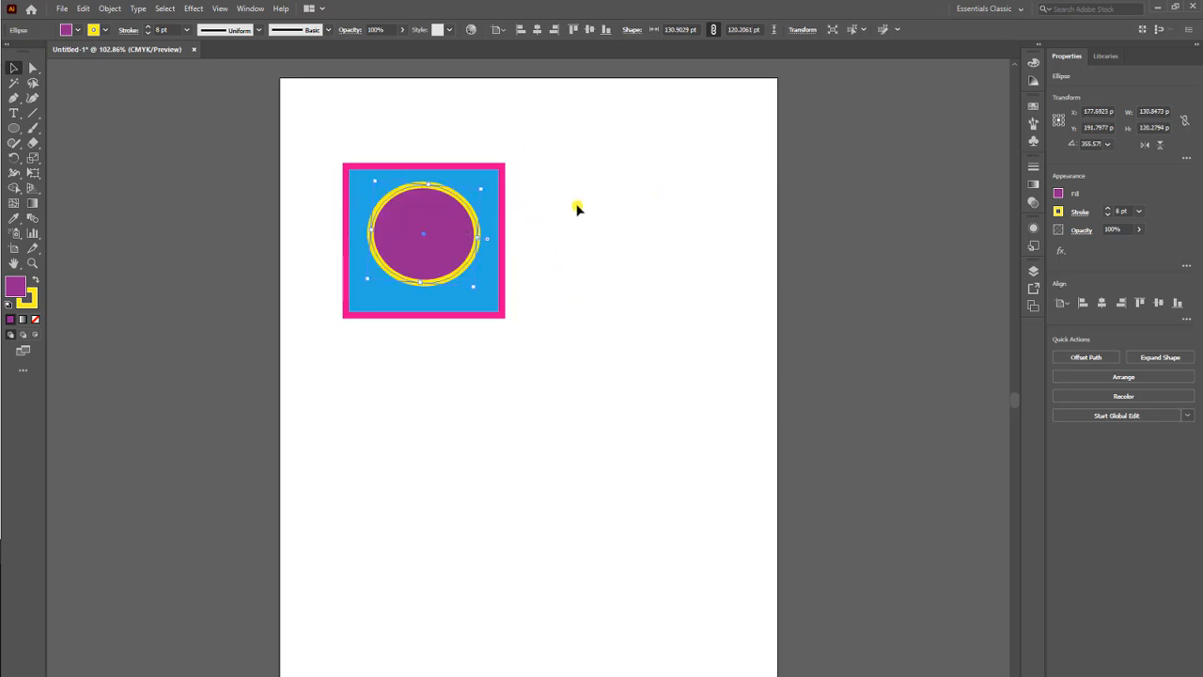
click(587, 192)
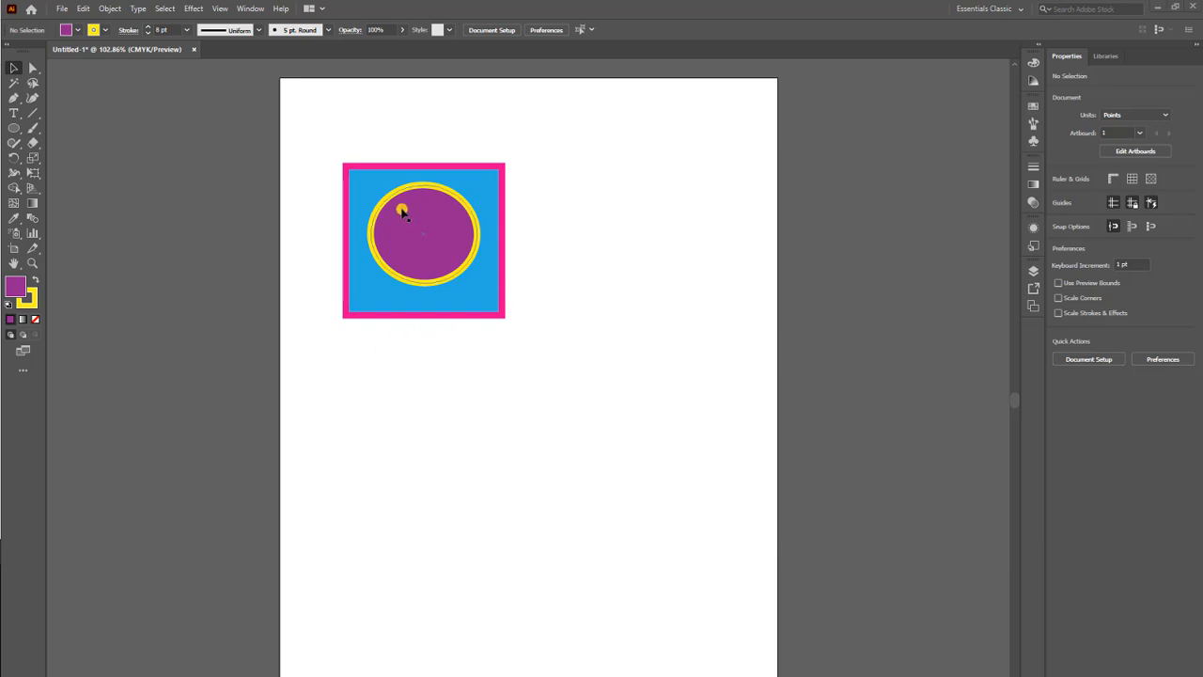
Draw a tilted five-pointed star about 296 x 299 pt below the rectangle with the Star tool.
click(15, 129)
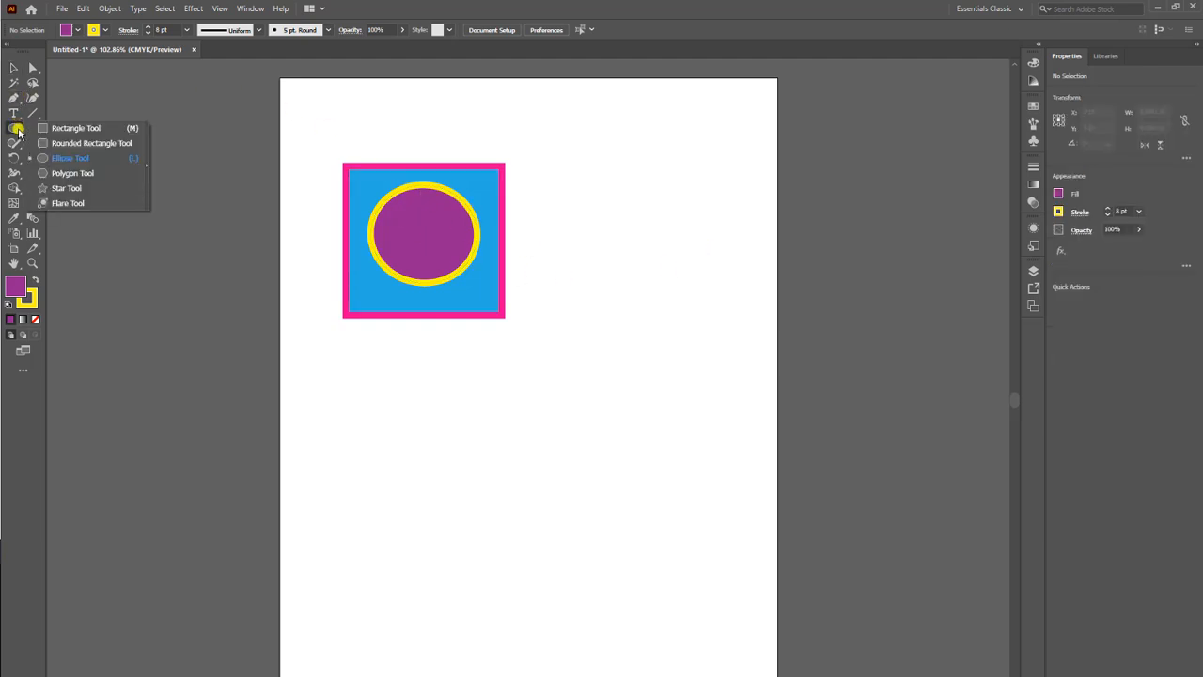
click(94, 189)
mouse_move(508, 456)
mouse_down()
mouse_move(601, 384)
mouse_move(602, 367)
mouse_up()
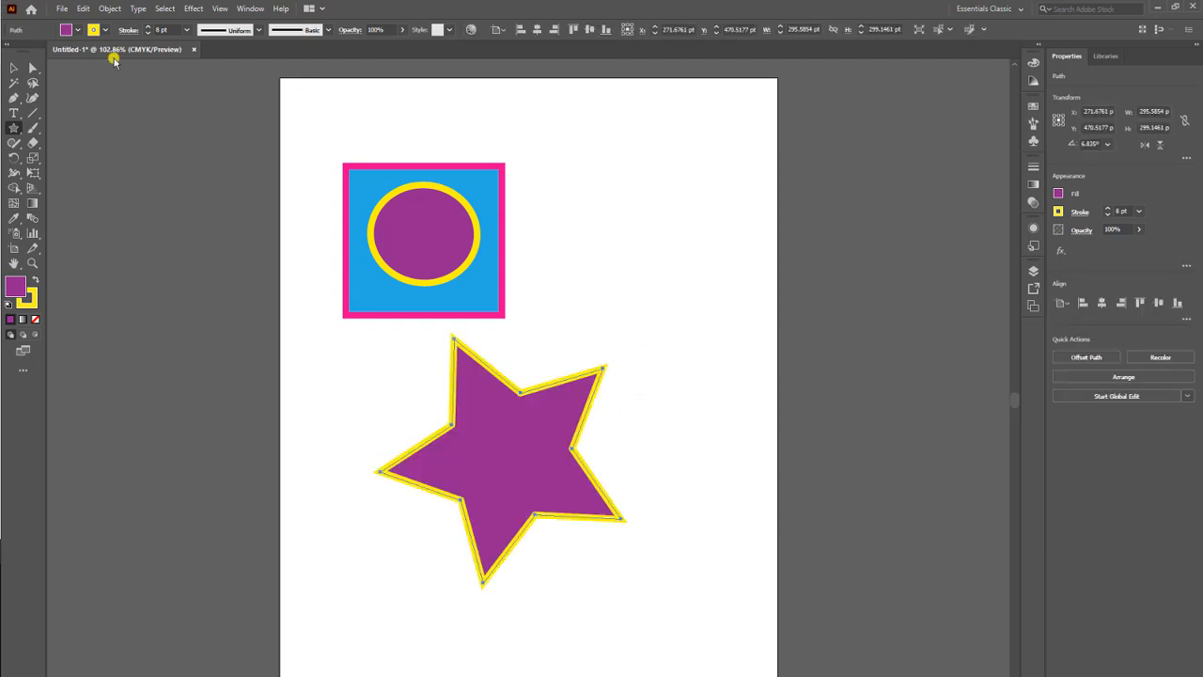
Try the green foliage pattern and the brown swirl pattern as the star's fill.
click(80, 29)
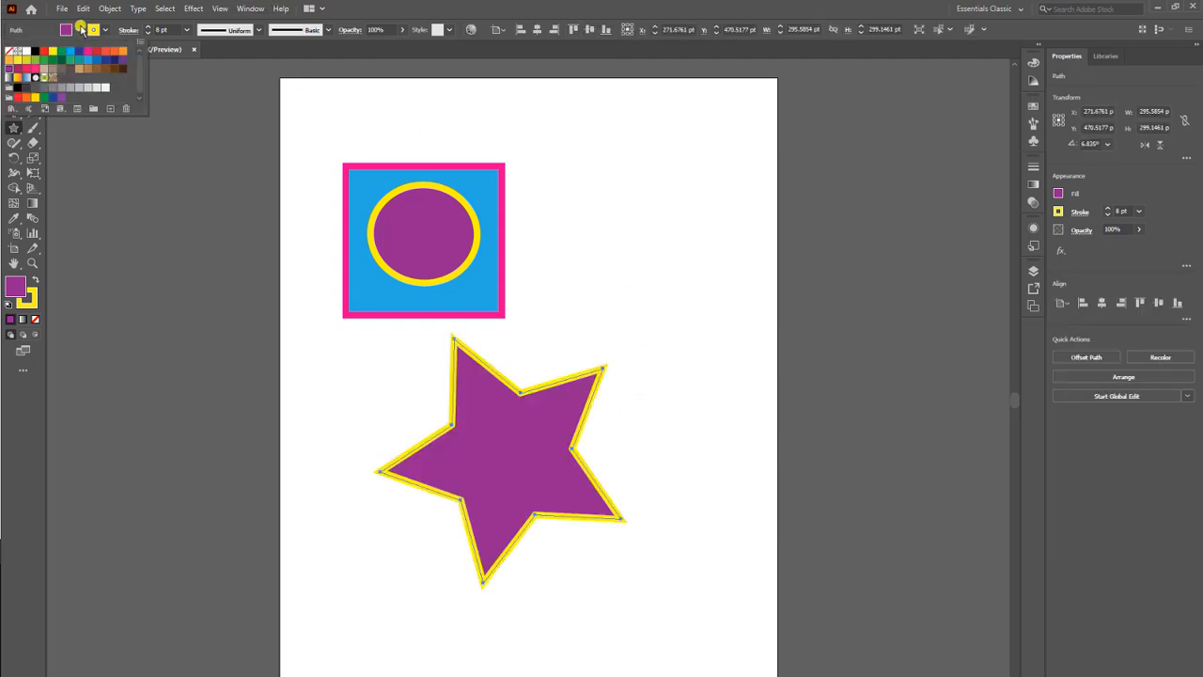
click(44, 79)
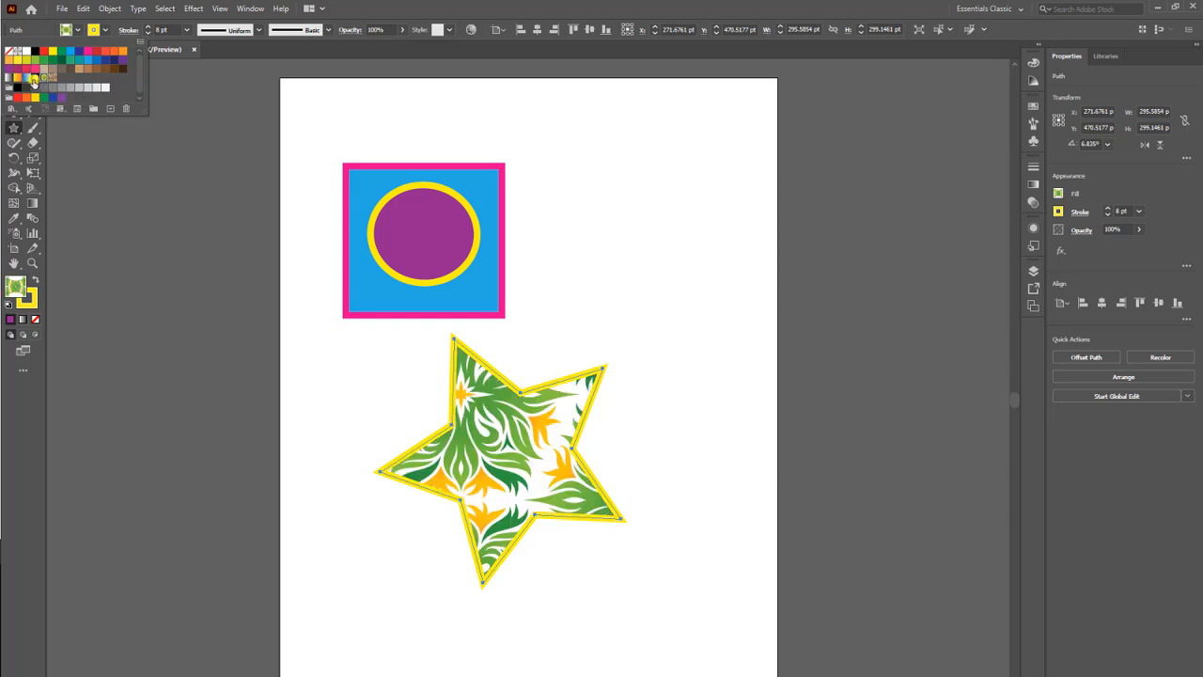
click(51, 77)
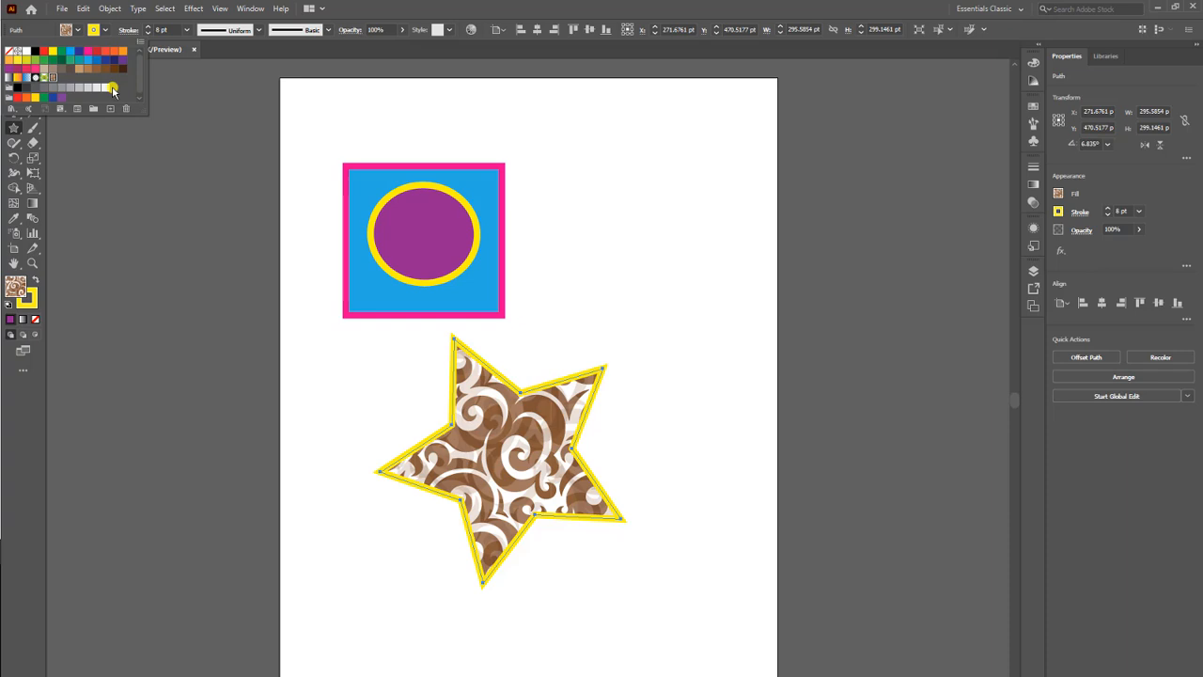
Open the Ancient swatch library from Art History, place it beside the artboard and lengthen it to show more swatches.
click(13, 113)
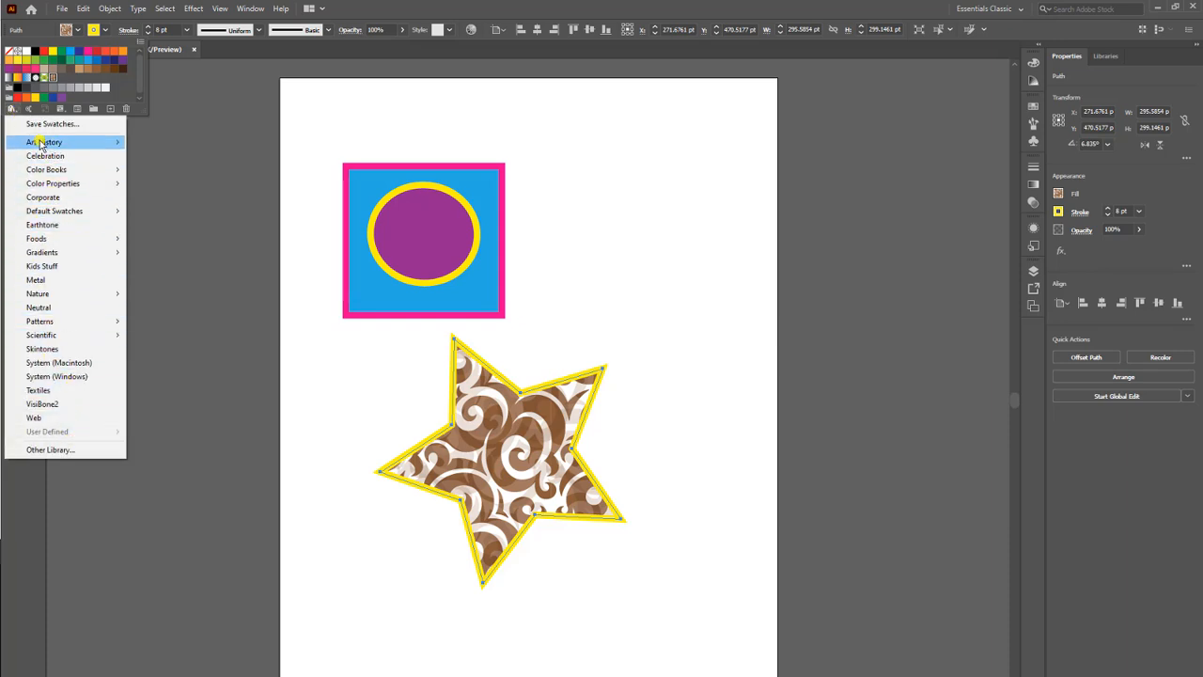
mouse_move(74, 143)
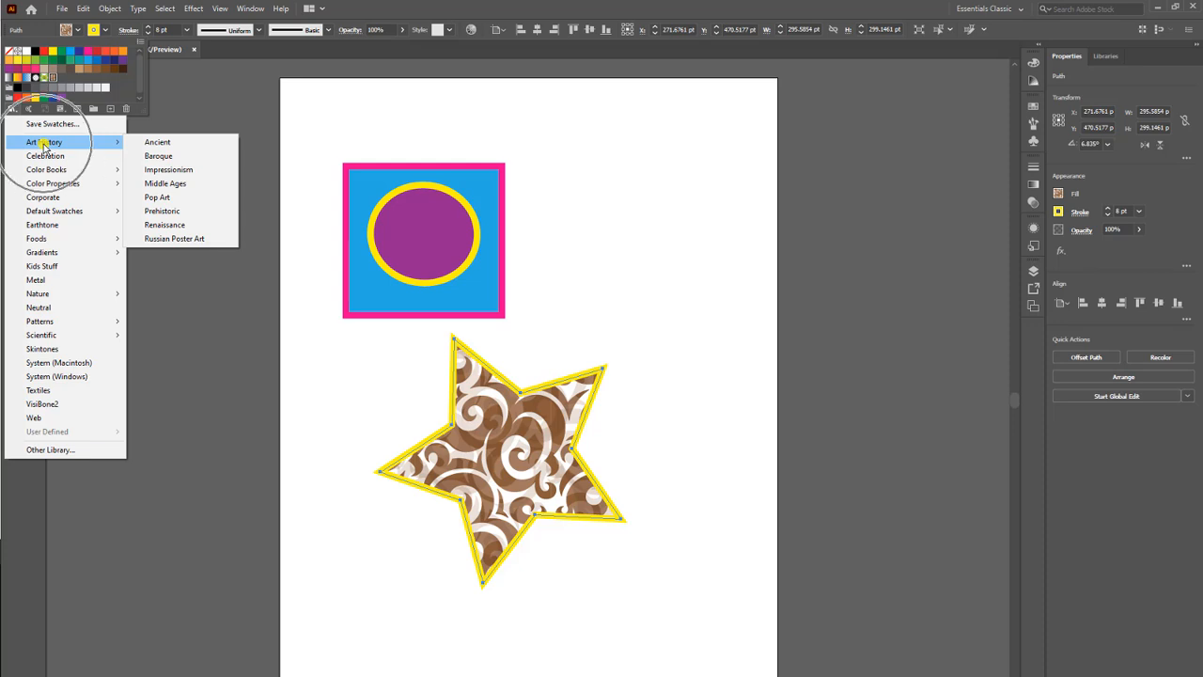
click(180, 142)
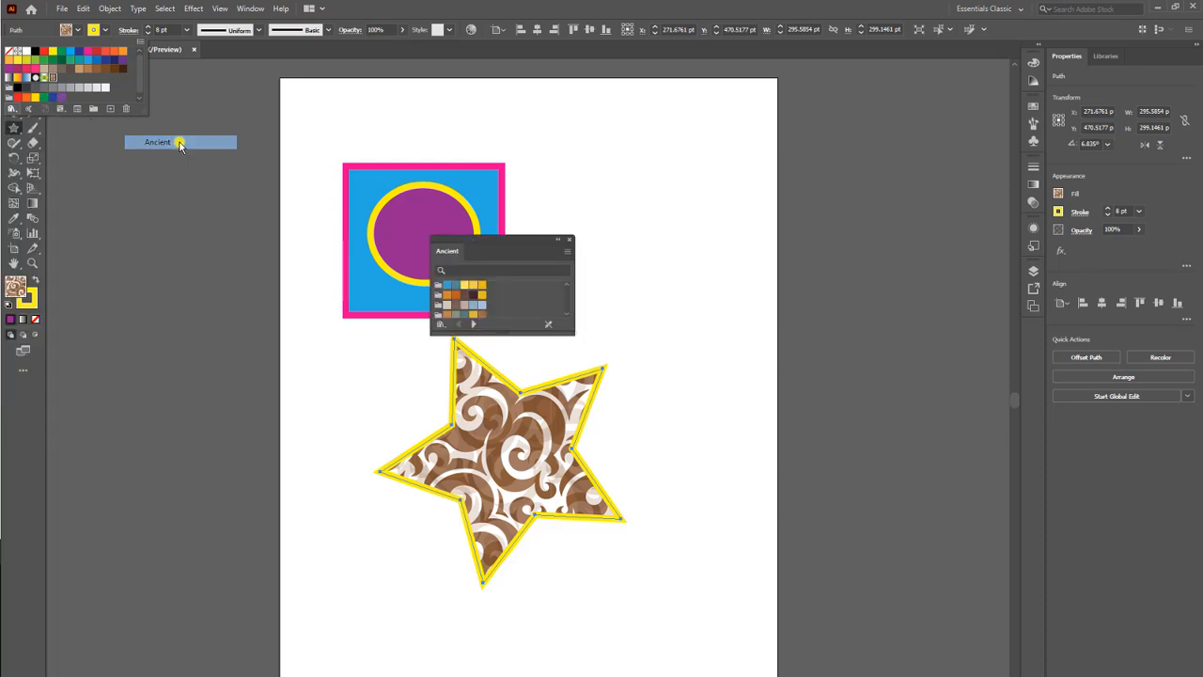
click(523, 238)
drag(508, 239, 163, 102)
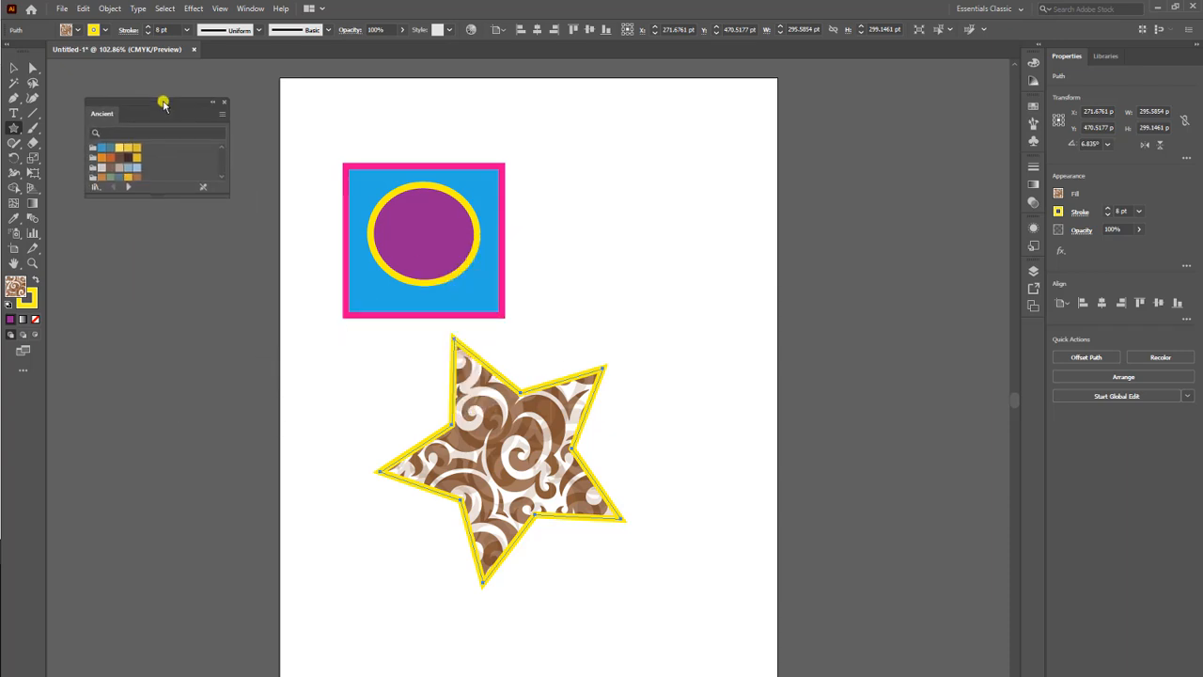
drag(162, 197, 132, 486)
Advance through the swatch libraries to Mobile and fill the star with its multicolored floral pattern.
click(126, 483)
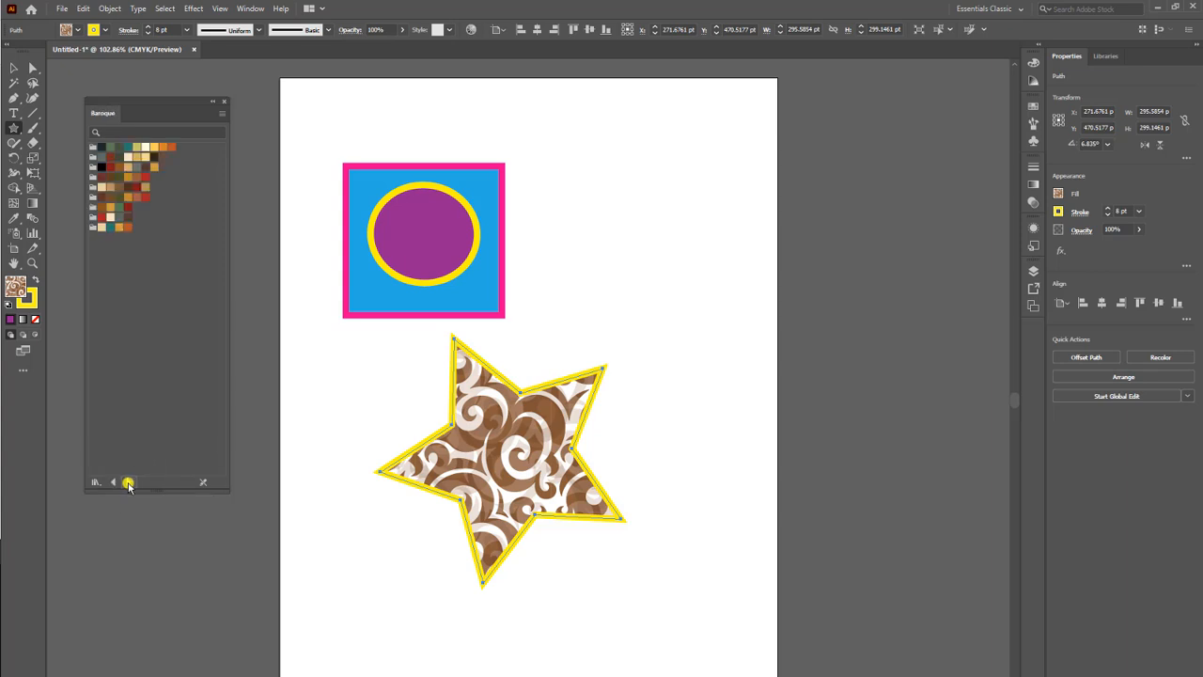
click(128, 483)
click(127, 483)
click(128, 483)
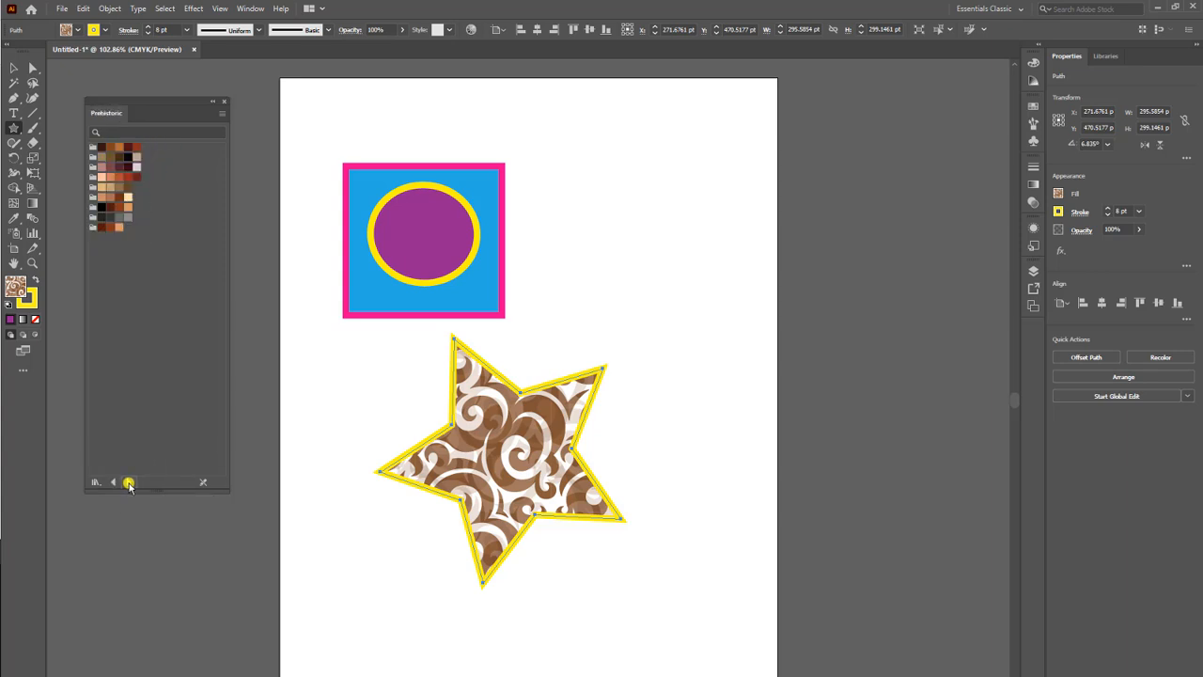
click(128, 483)
click(128, 483)
click(128, 483)
click(128, 483)
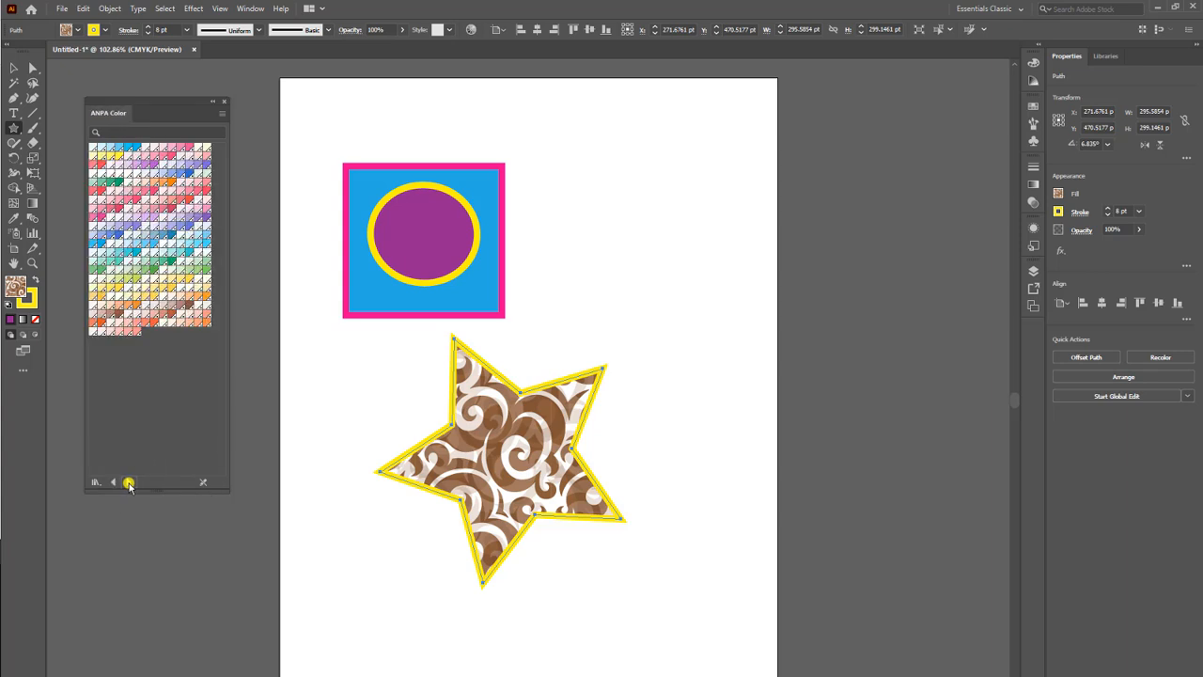
click(128, 483)
click(128, 483)
click(128, 483)
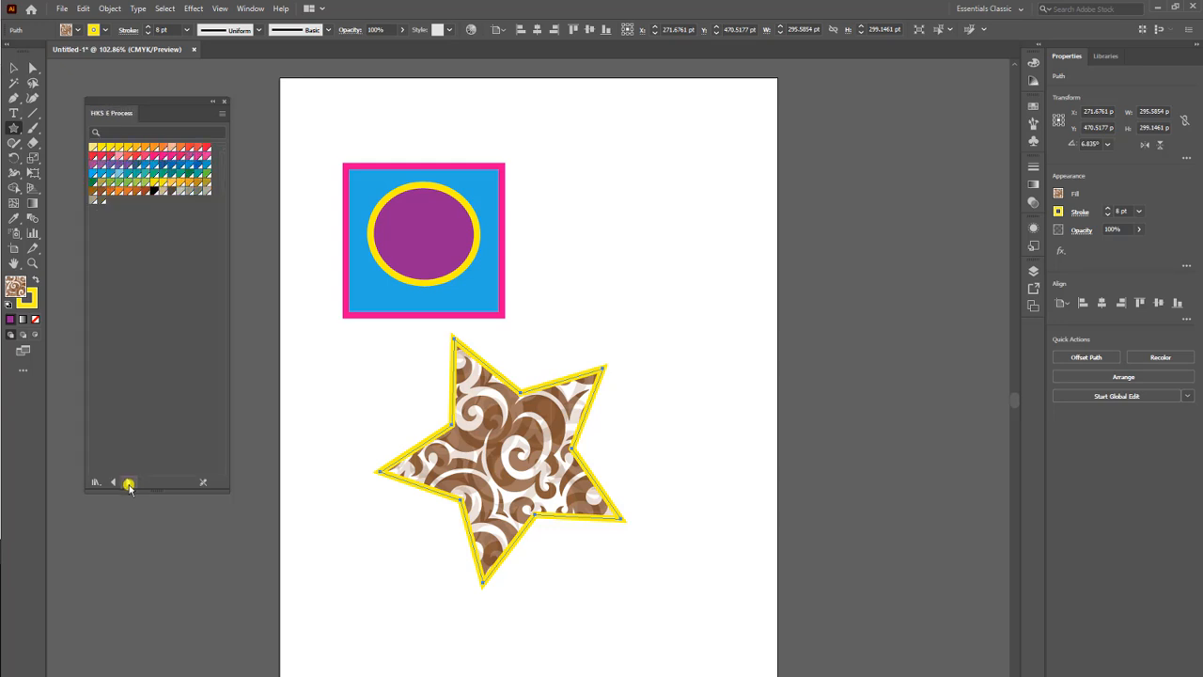
click(128, 483)
click(128, 483)
click(128, 484)
click(128, 483)
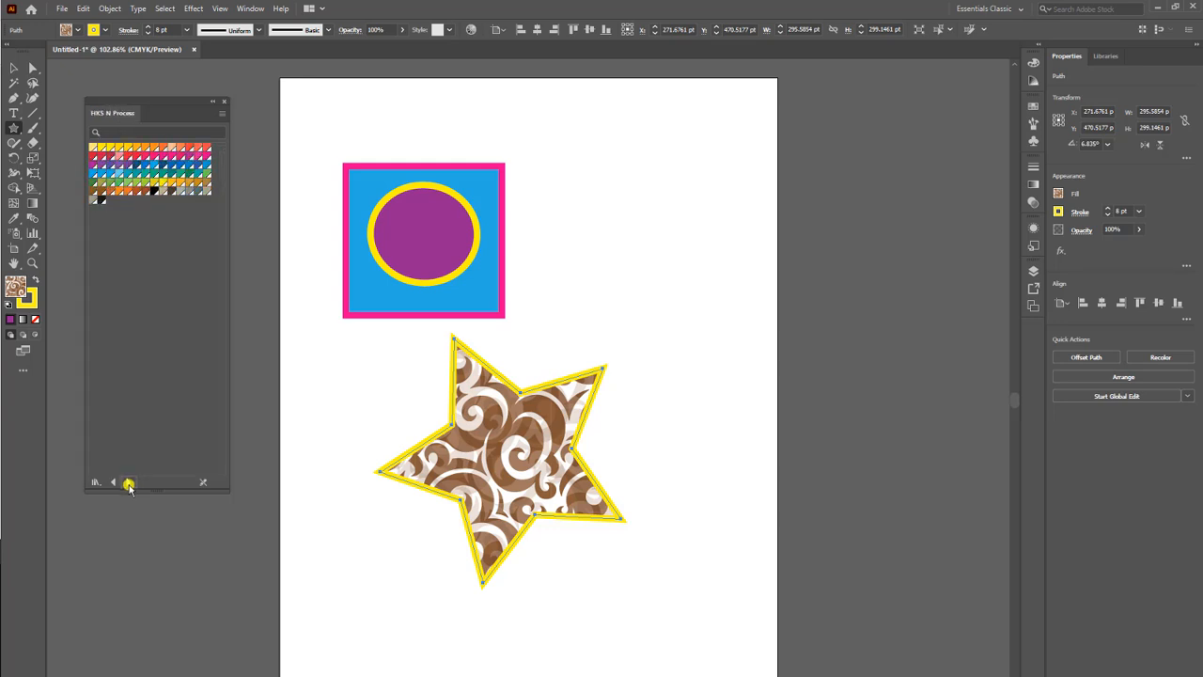
click(128, 483)
click(128, 483)
click(128, 483)
click(128, 483)
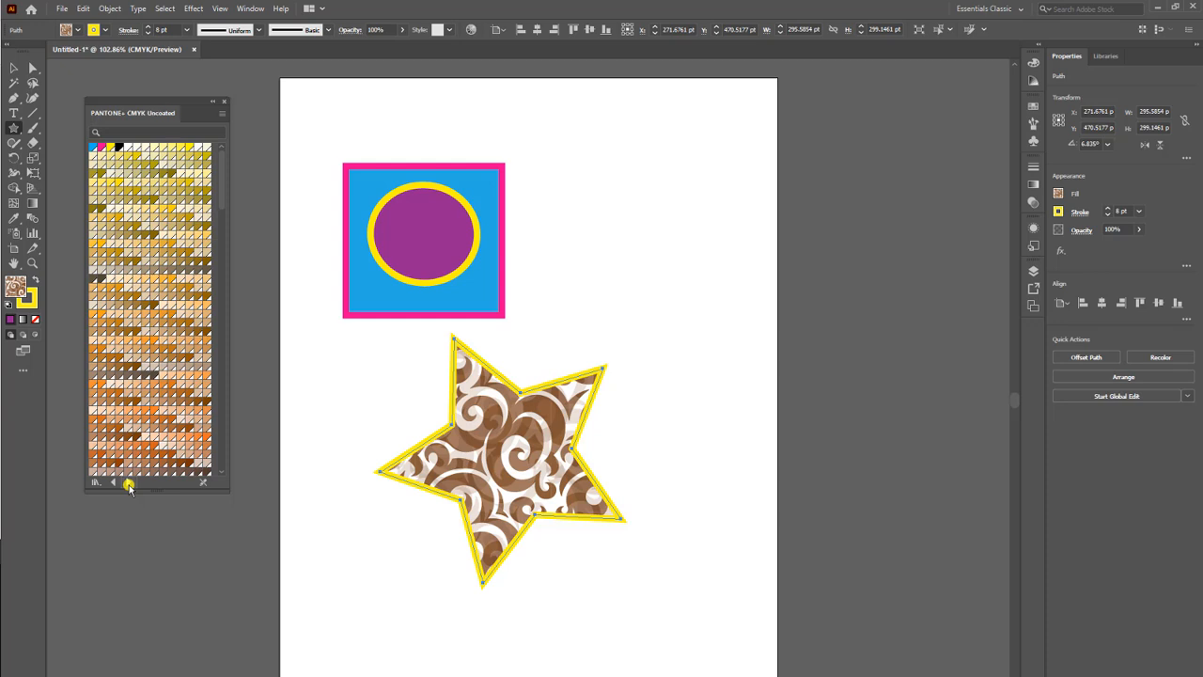
click(128, 483)
click(128, 483)
click(128, 483)
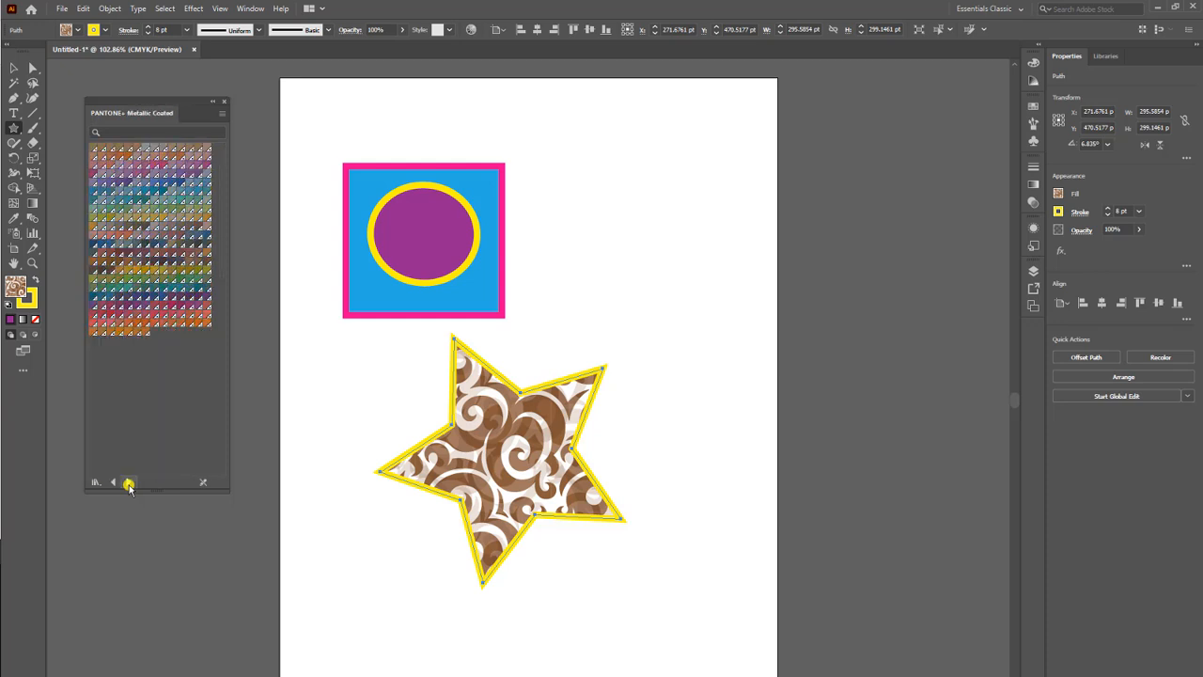
click(128, 483)
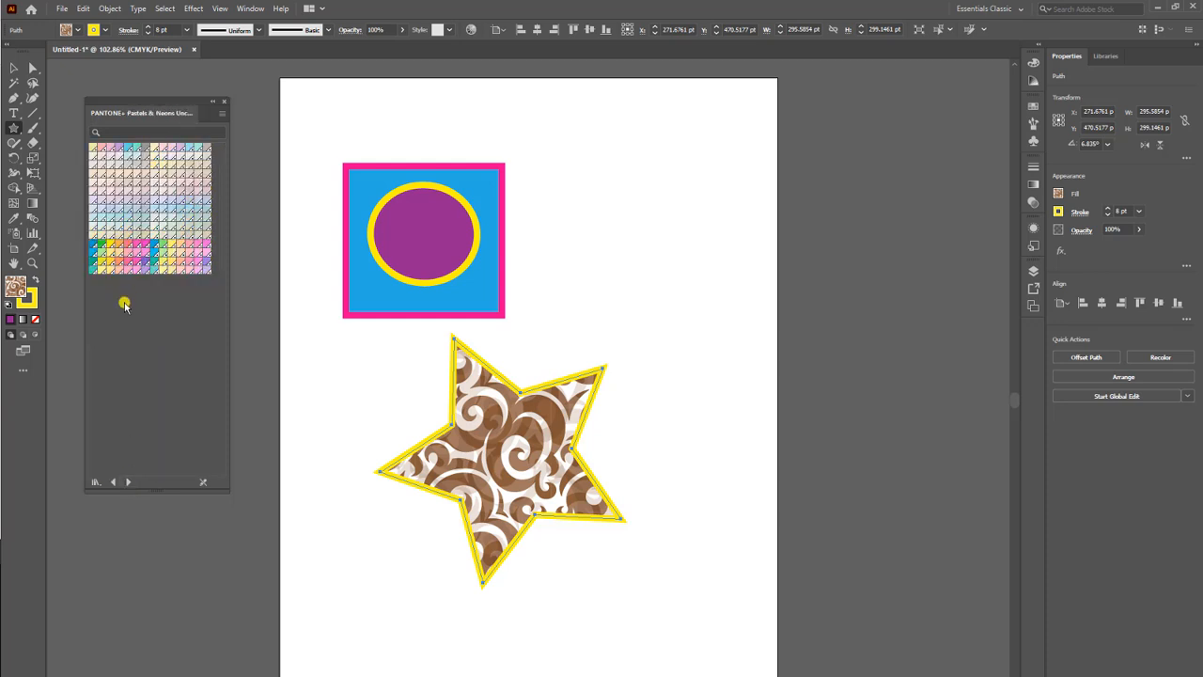
click(128, 483)
click(128, 484)
click(128, 483)
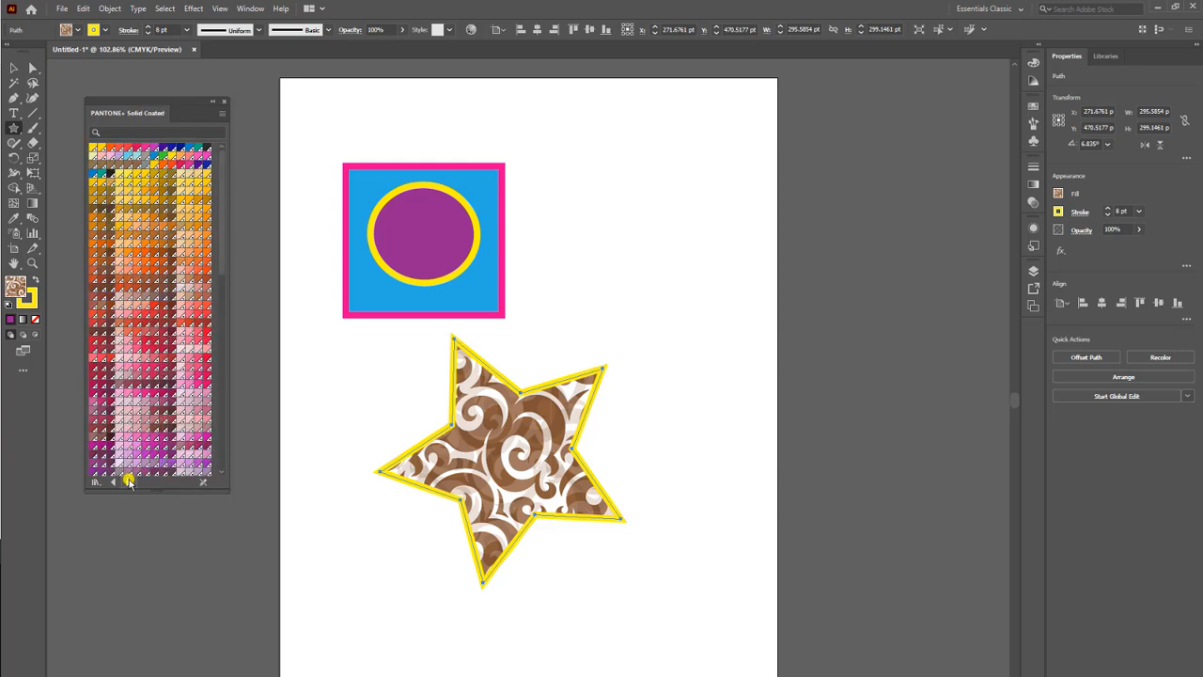
click(128, 483)
click(127, 483)
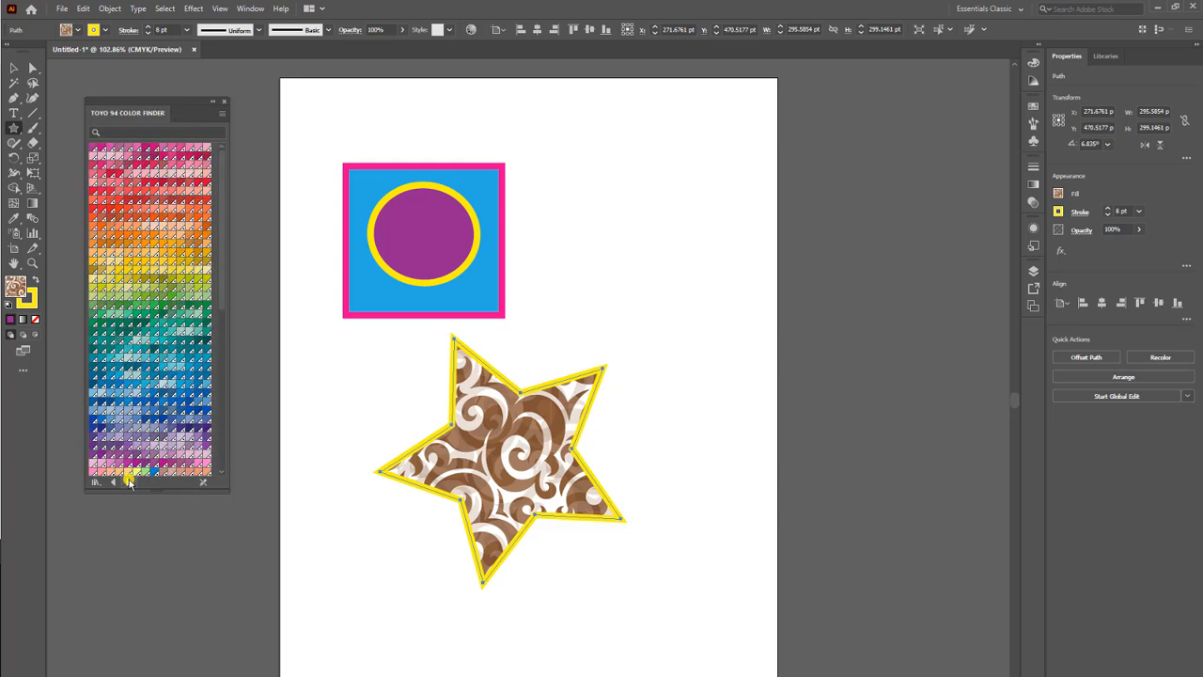
click(128, 483)
click(128, 483)
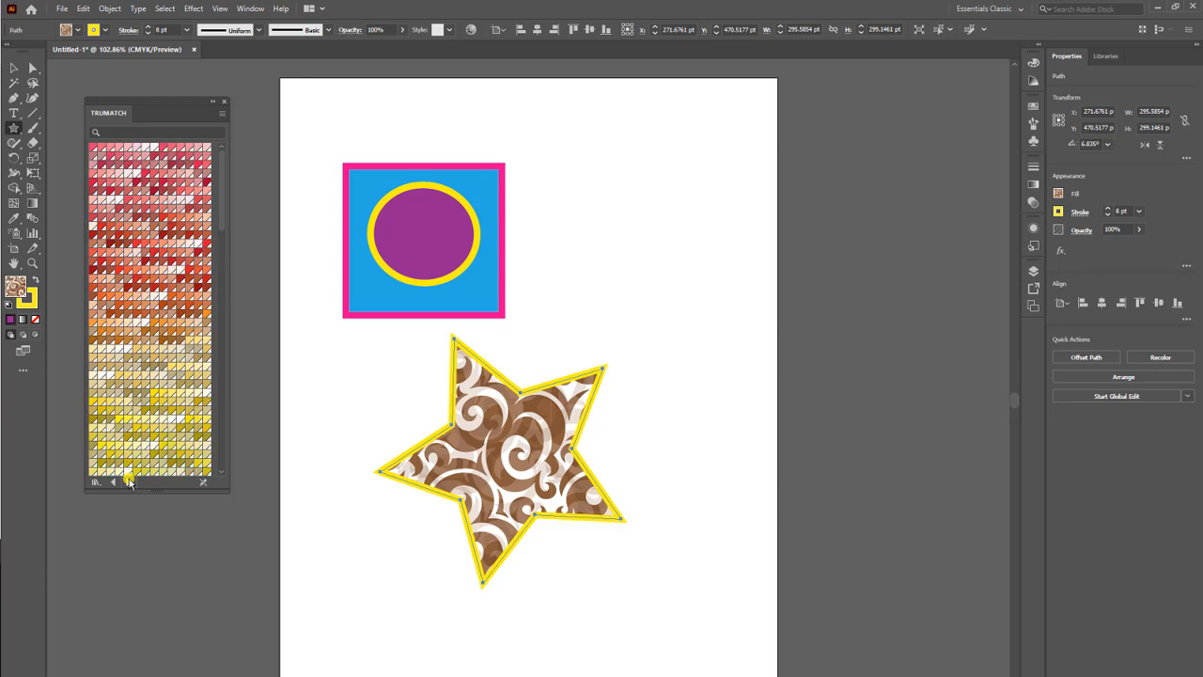
click(128, 483)
click(128, 482)
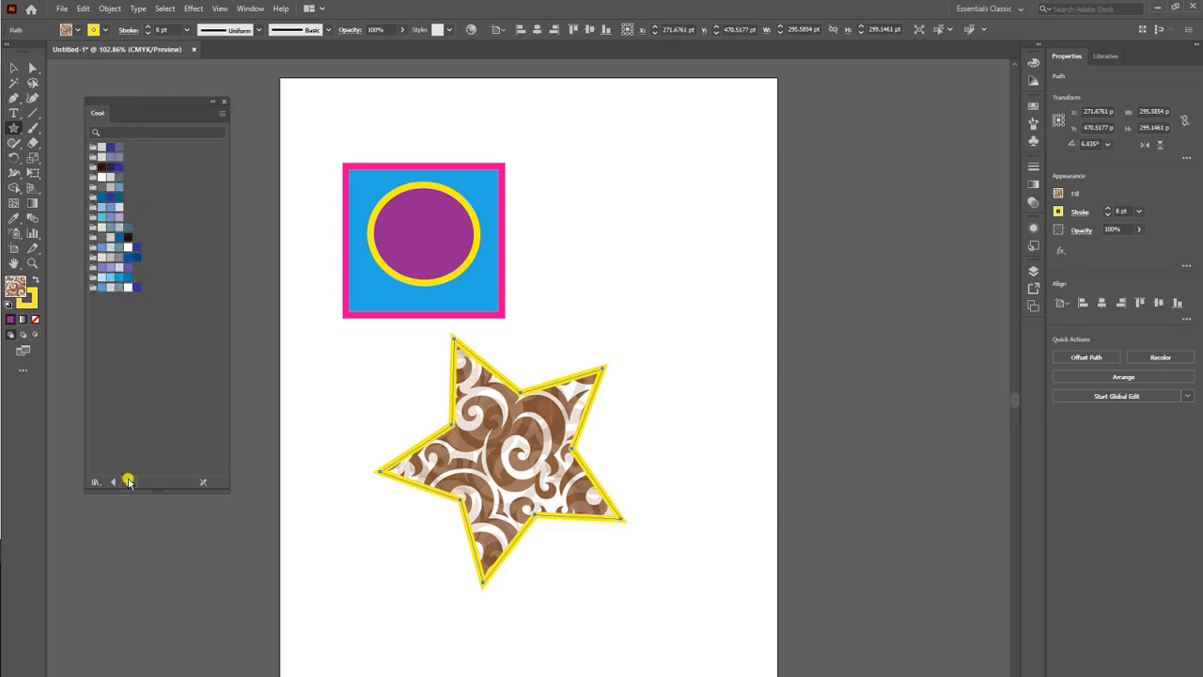
click(128, 482)
click(128, 482)
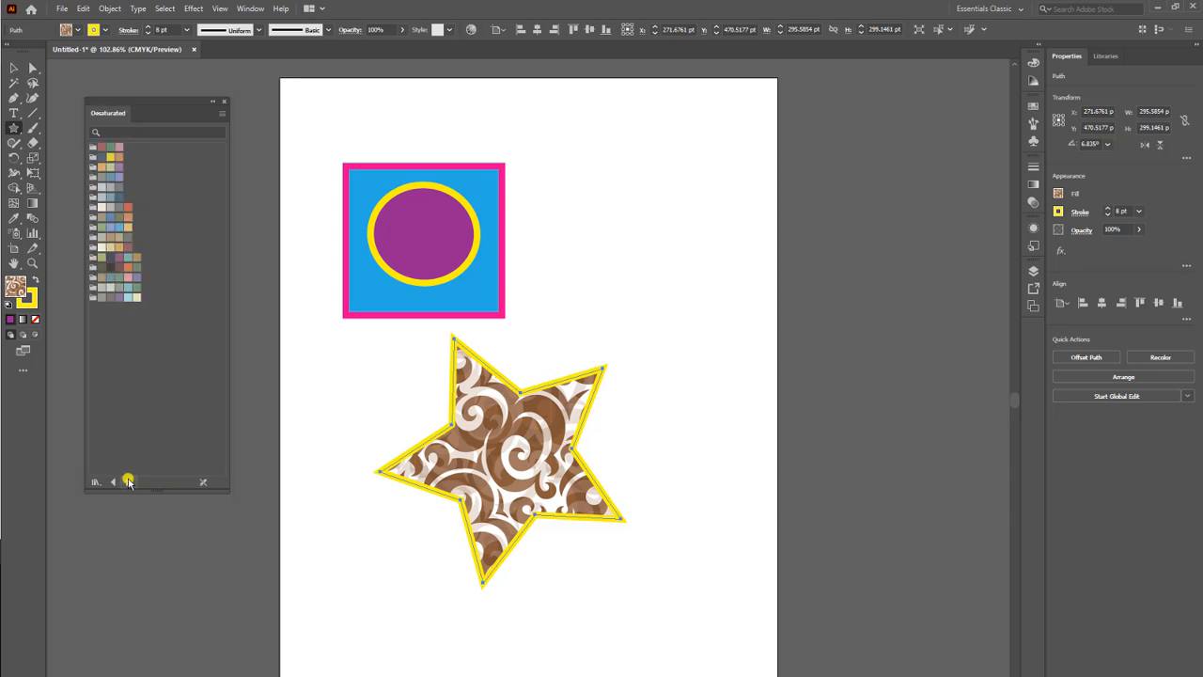
click(128, 482)
click(128, 482)
click(128, 482)
click(128, 482)
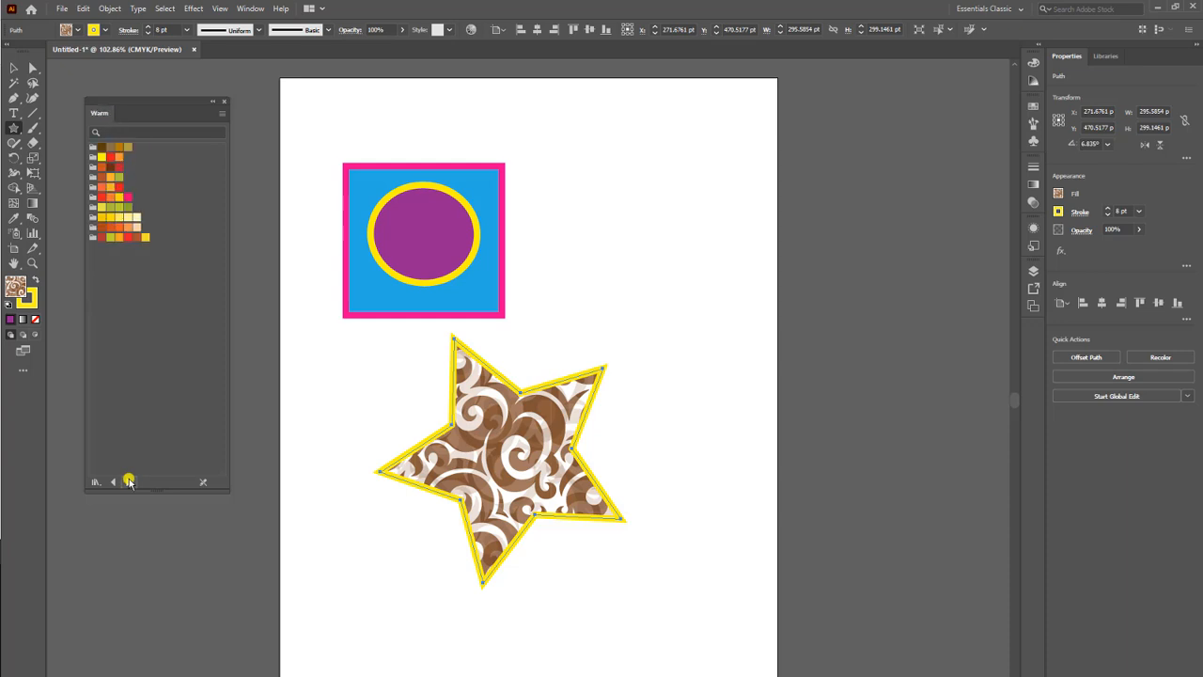
click(128, 482)
click(127, 482)
click(128, 483)
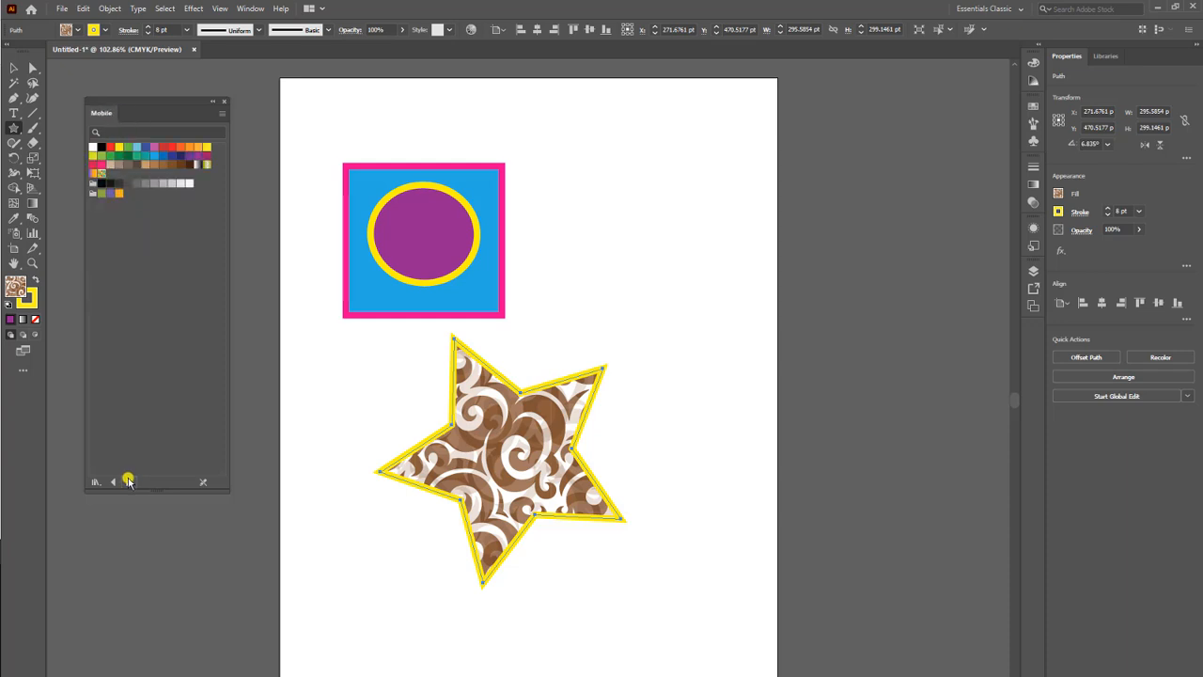
click(128, 482)
click(126, 482)
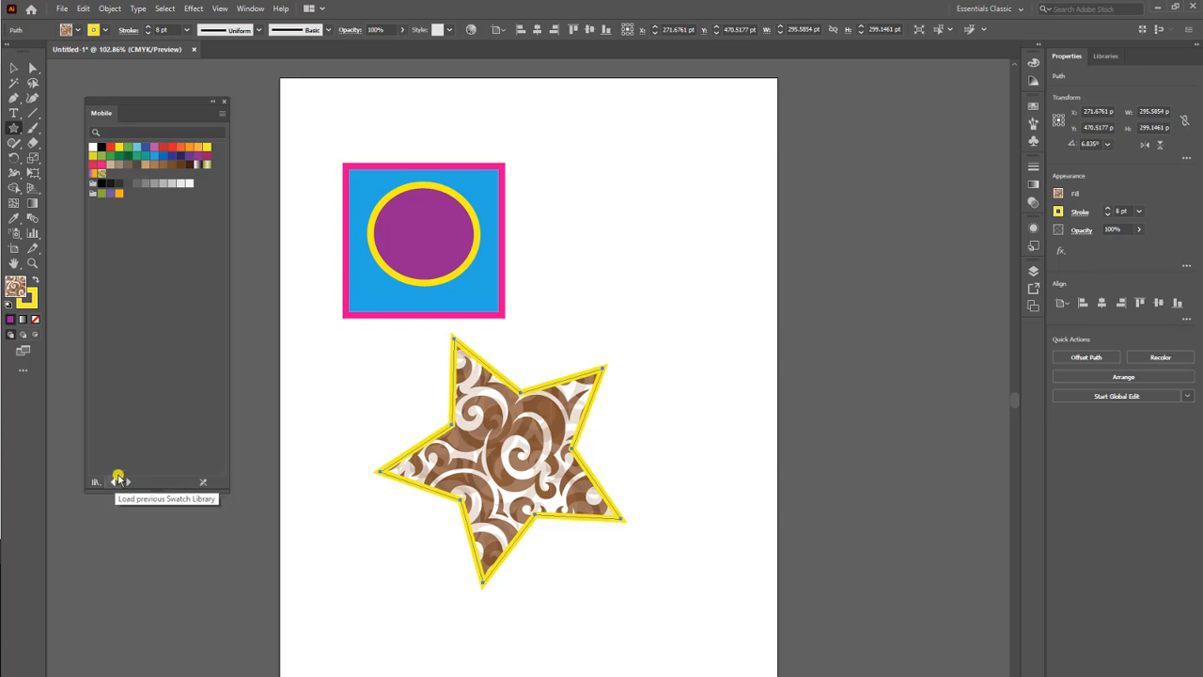
click(102, 174)
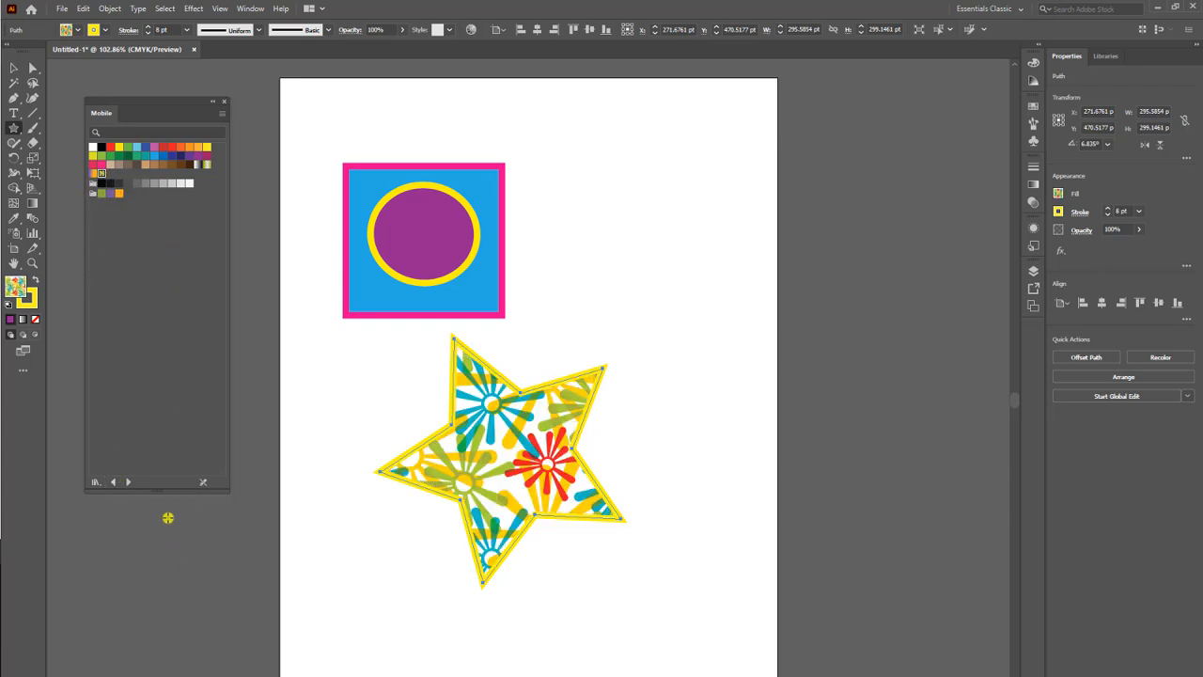
Open the Textiles swatch library and go back through the preceding libraries to Vonster Patterns.
click(106, 30)
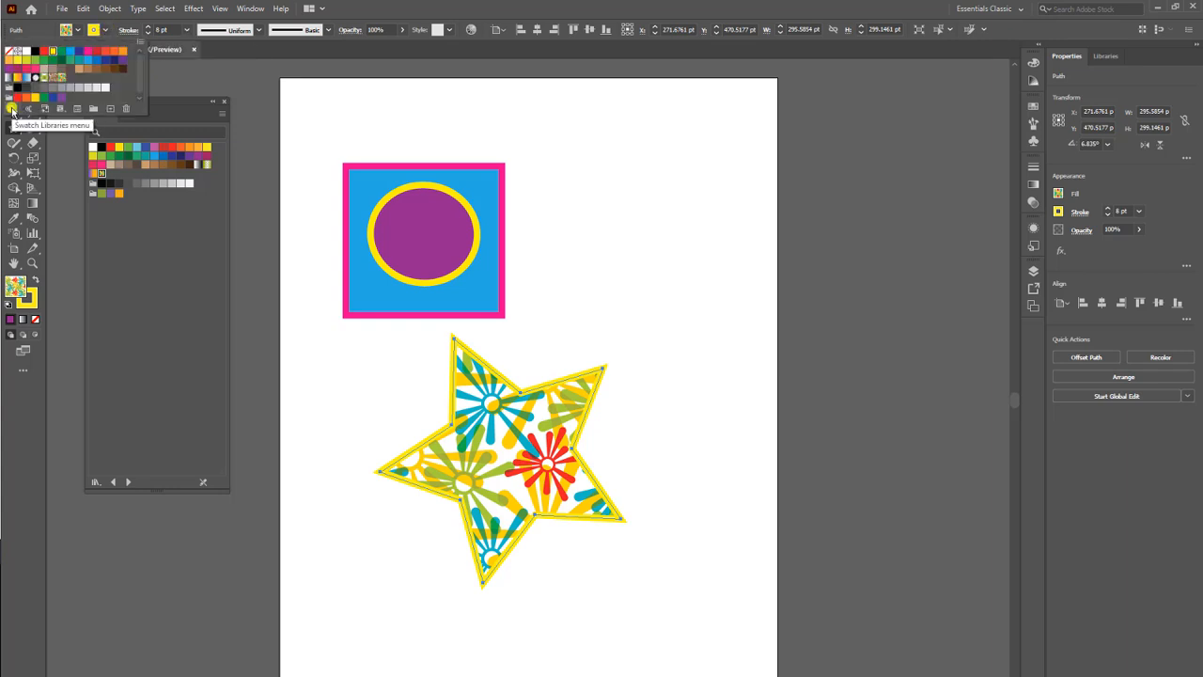
click(12, 110)
click(75, 390)
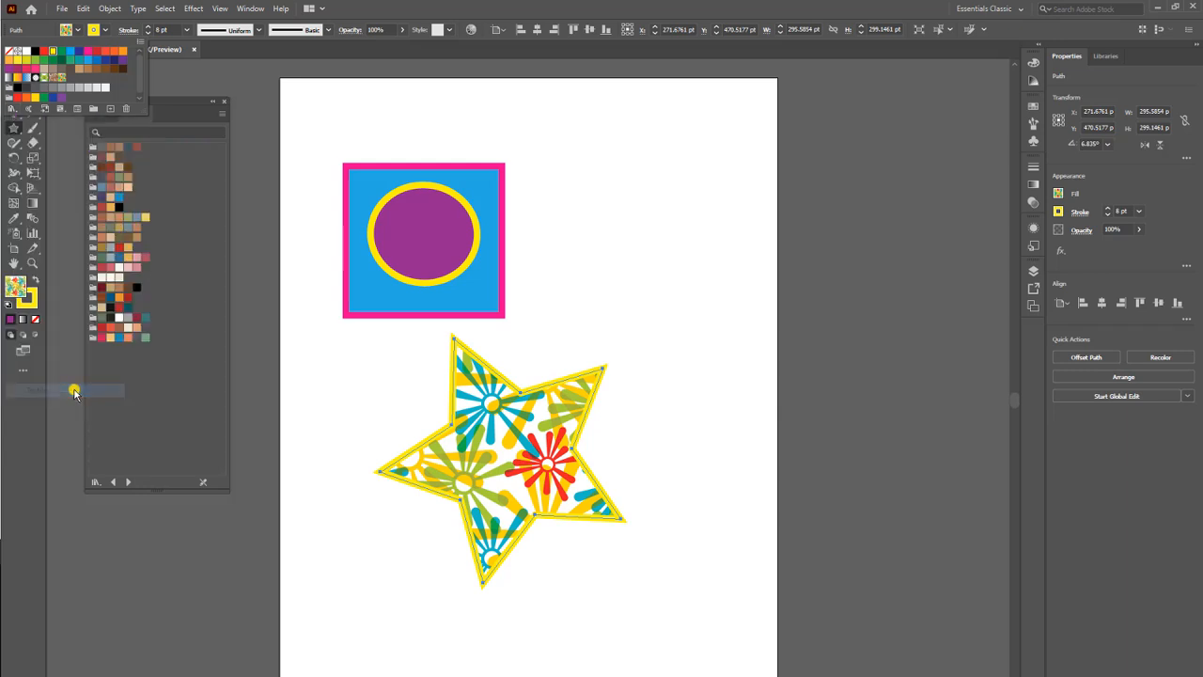
click(112, 483)
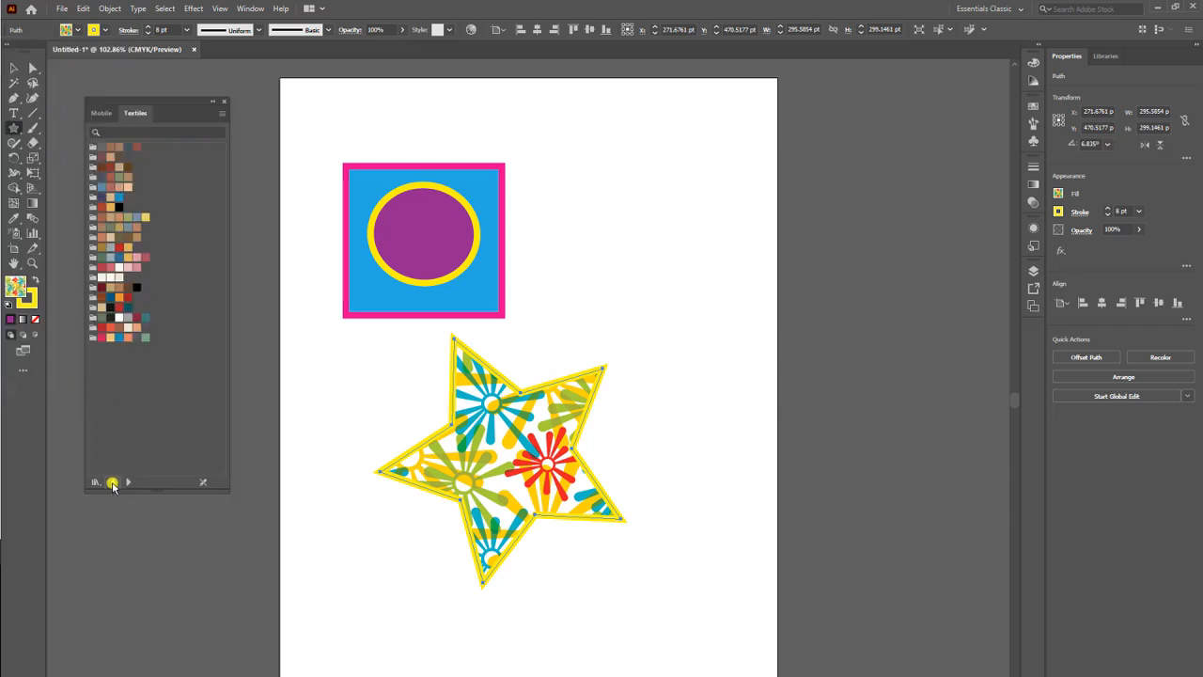
click(111, 483)
click(111, 483)
click(110, 483)
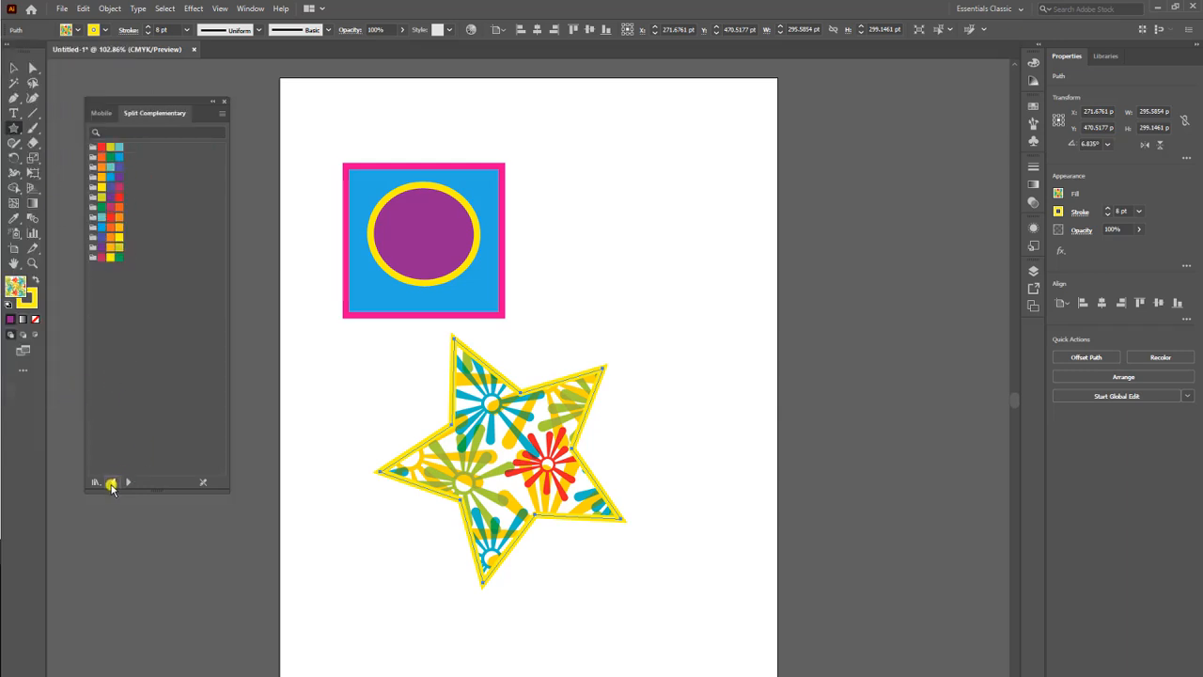
click(110, 483)
click(111, 483)
click(109, 483)
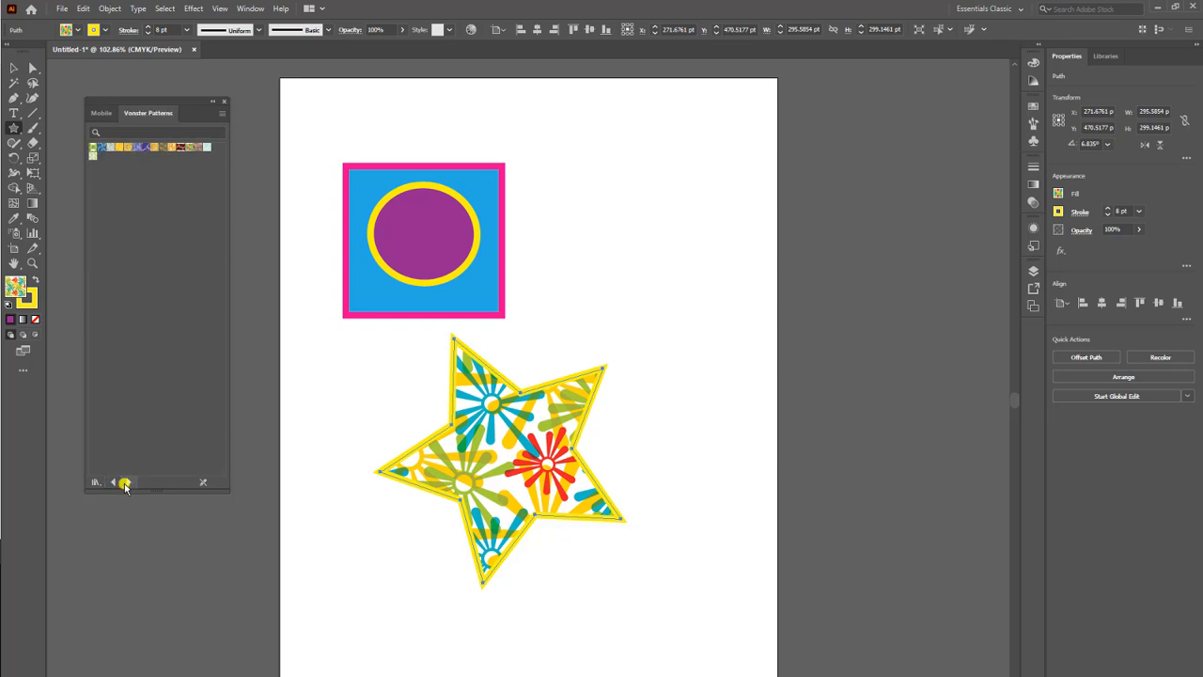
Try the peacock-feather pattern from the Nature_Animal Skins library as the star's fill and return to Vonster Patterns.
click(129, 481)
click(136, 147)
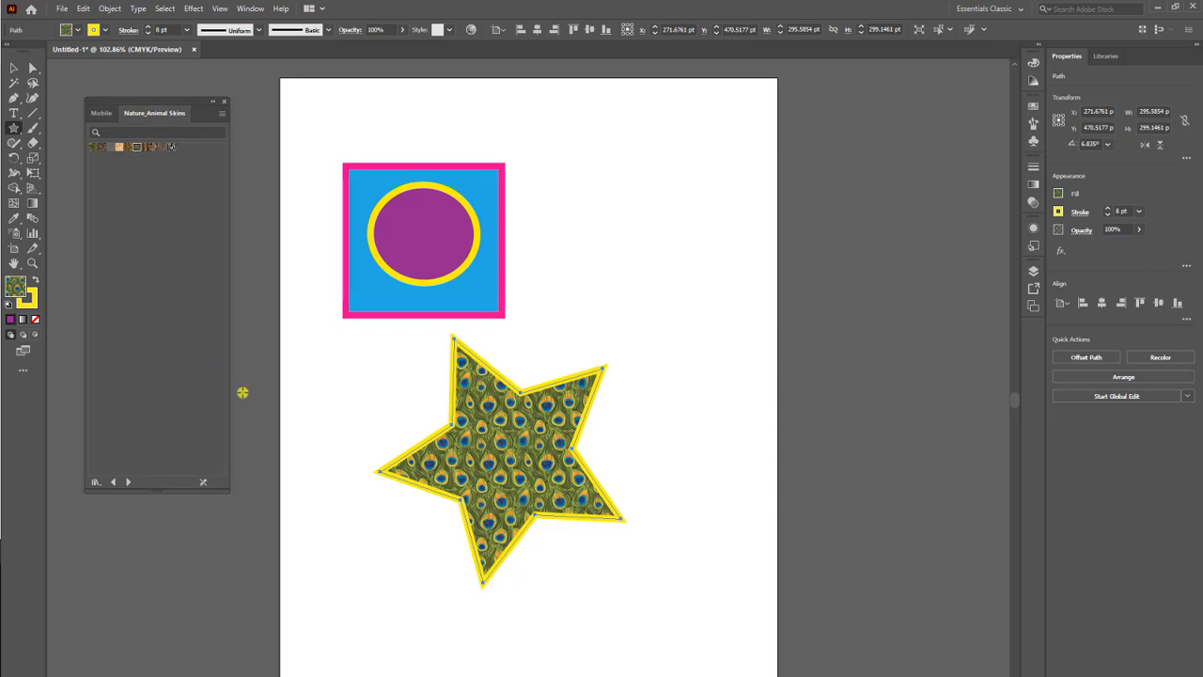
click(115, 483)
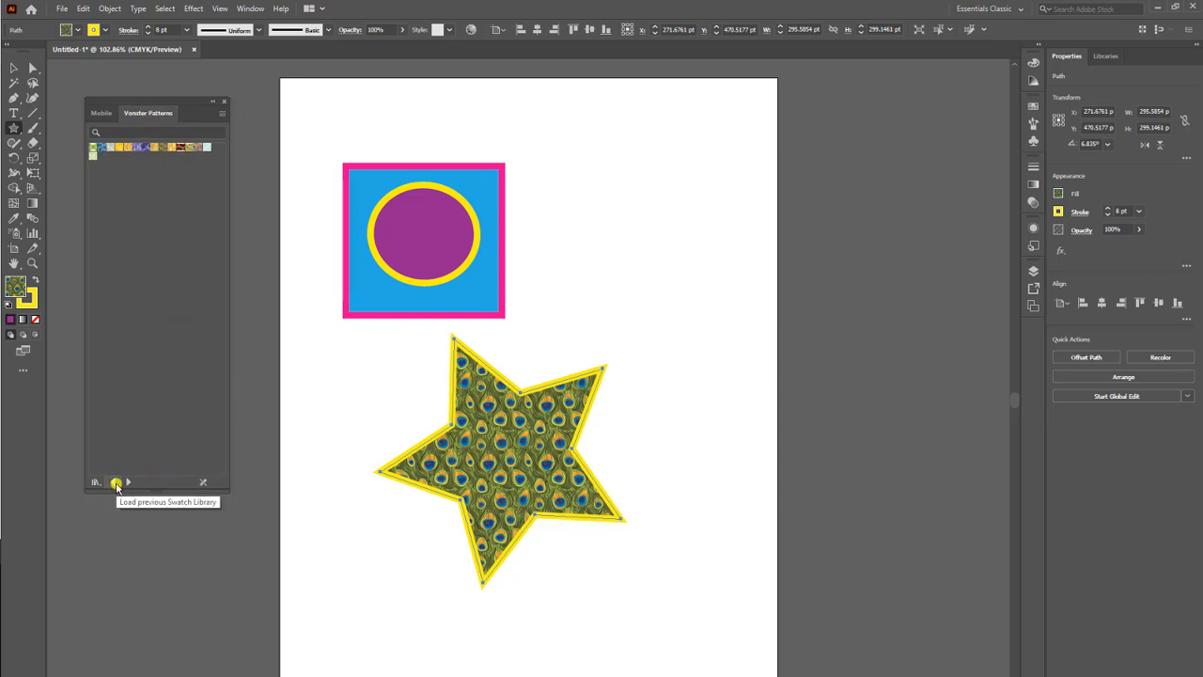
Try the purple plume patterns on the star, settle on the blue-and-white swirl pattern as its fill, and close the swatch library.
click(134, 149)
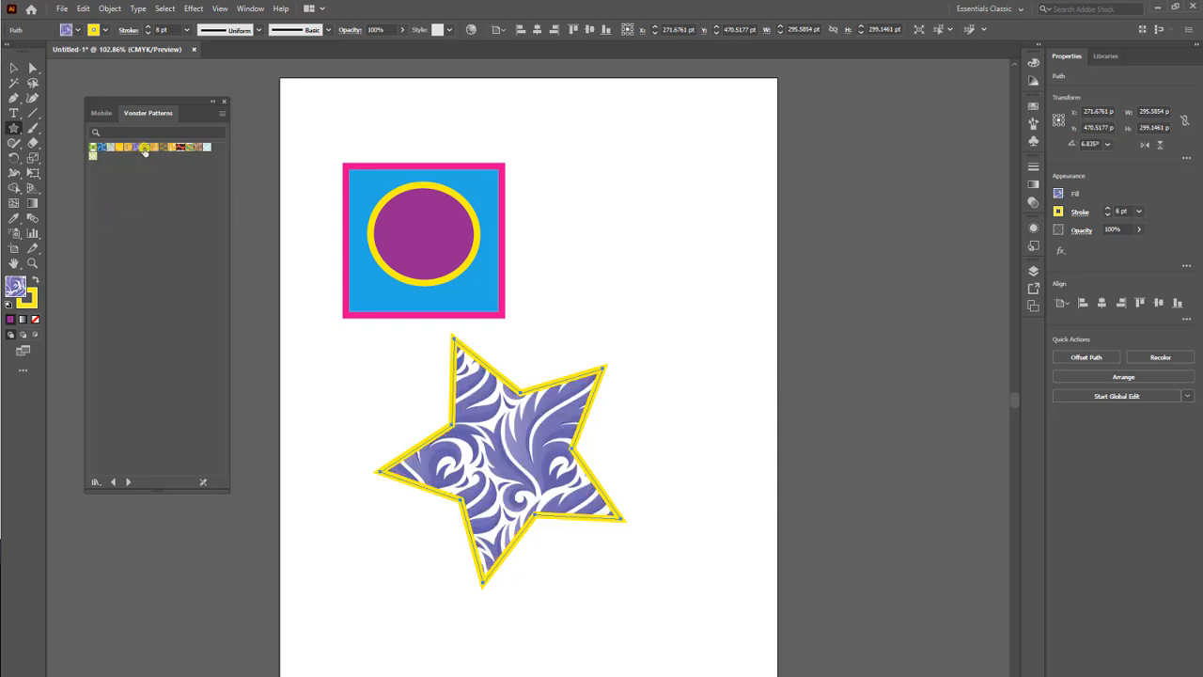
click(145, 149)
click(136, 149)
click(102, 148)
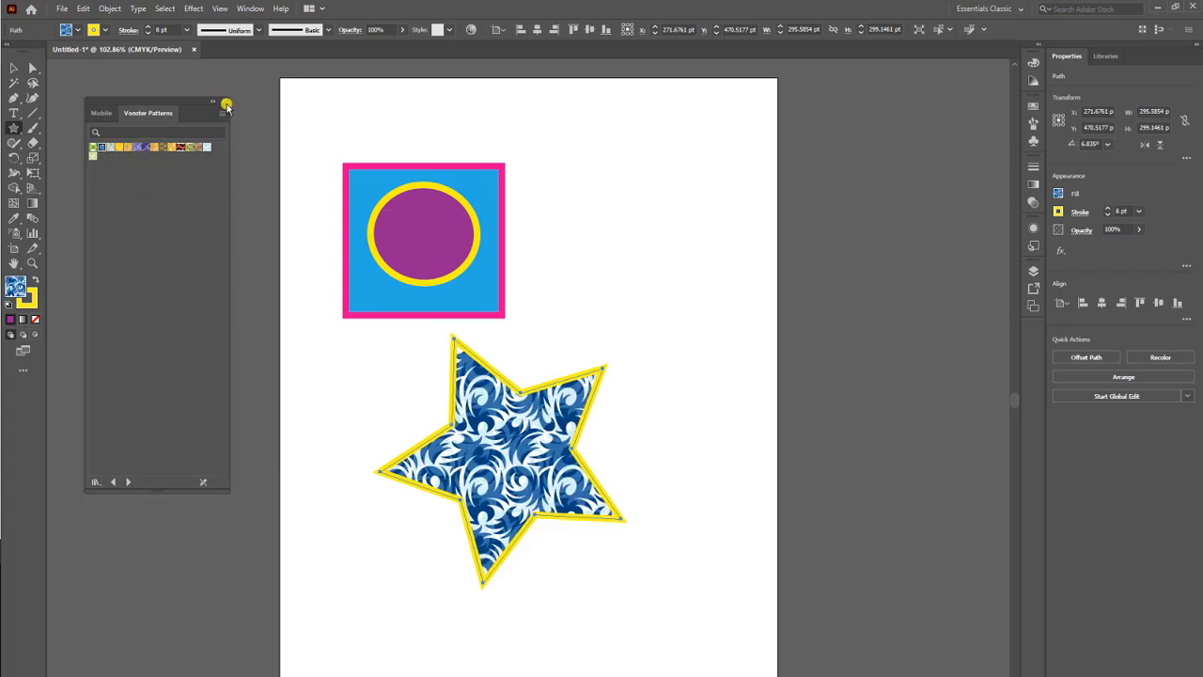
click(224, 101)
Try the floral and purple plume patterns as the star's stroke, and finish with a green stroke.
click(104, 33)
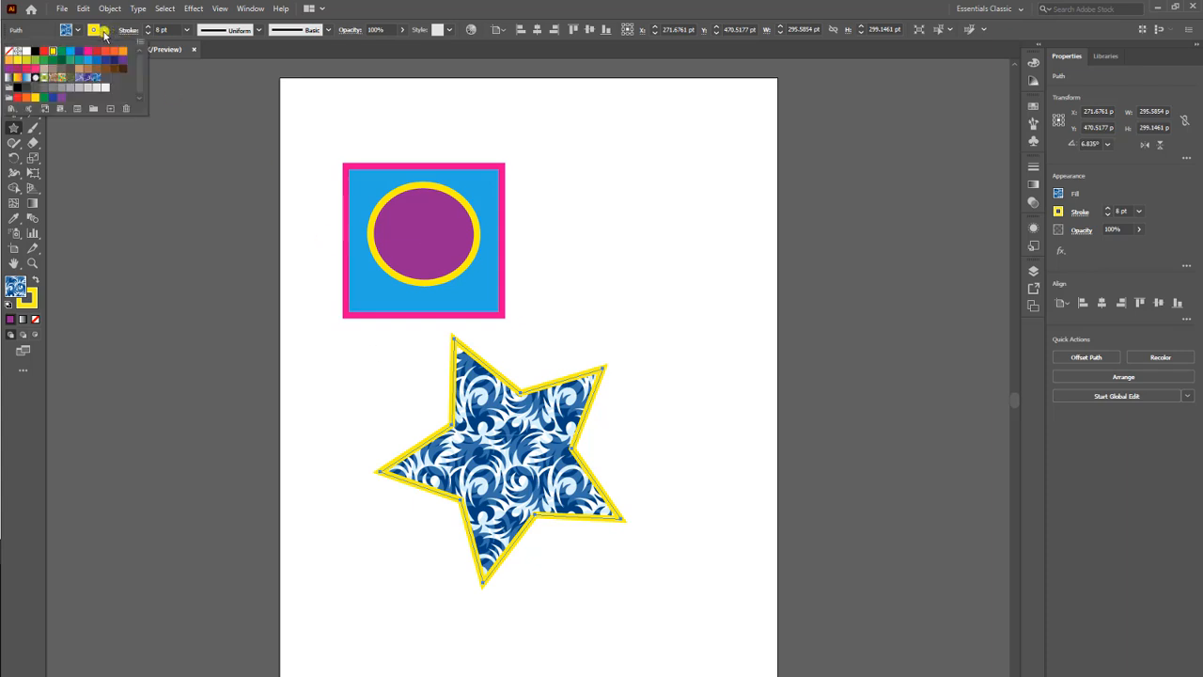
click(60, 75)
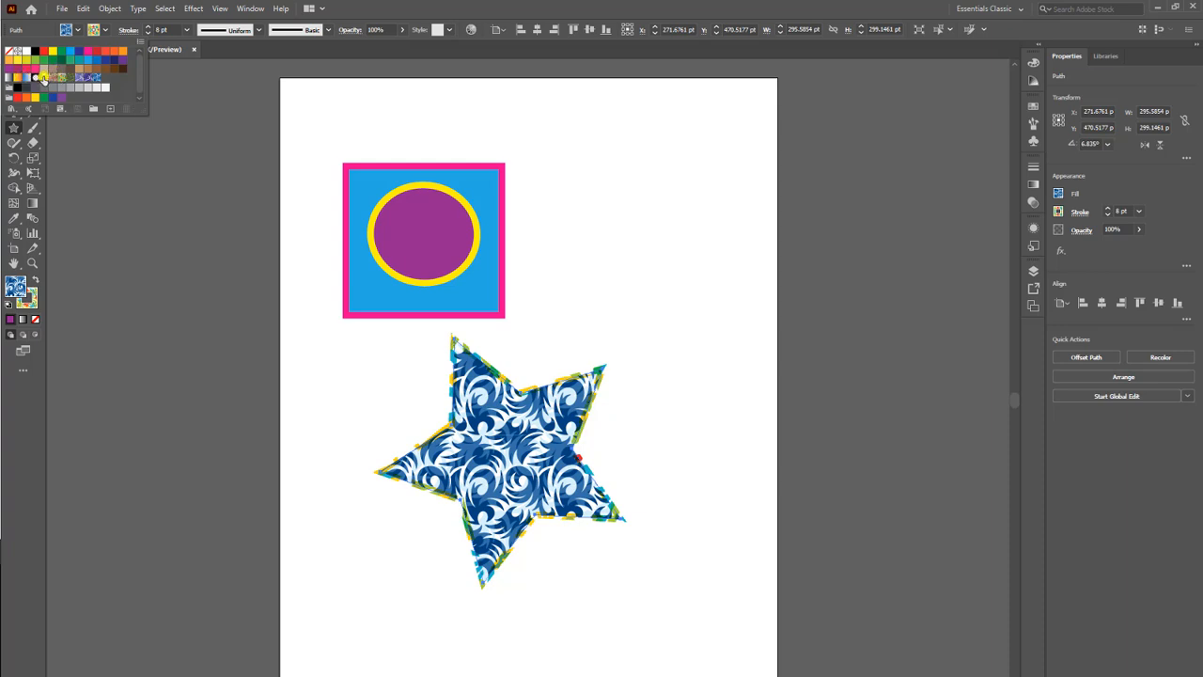
click(84, 78)
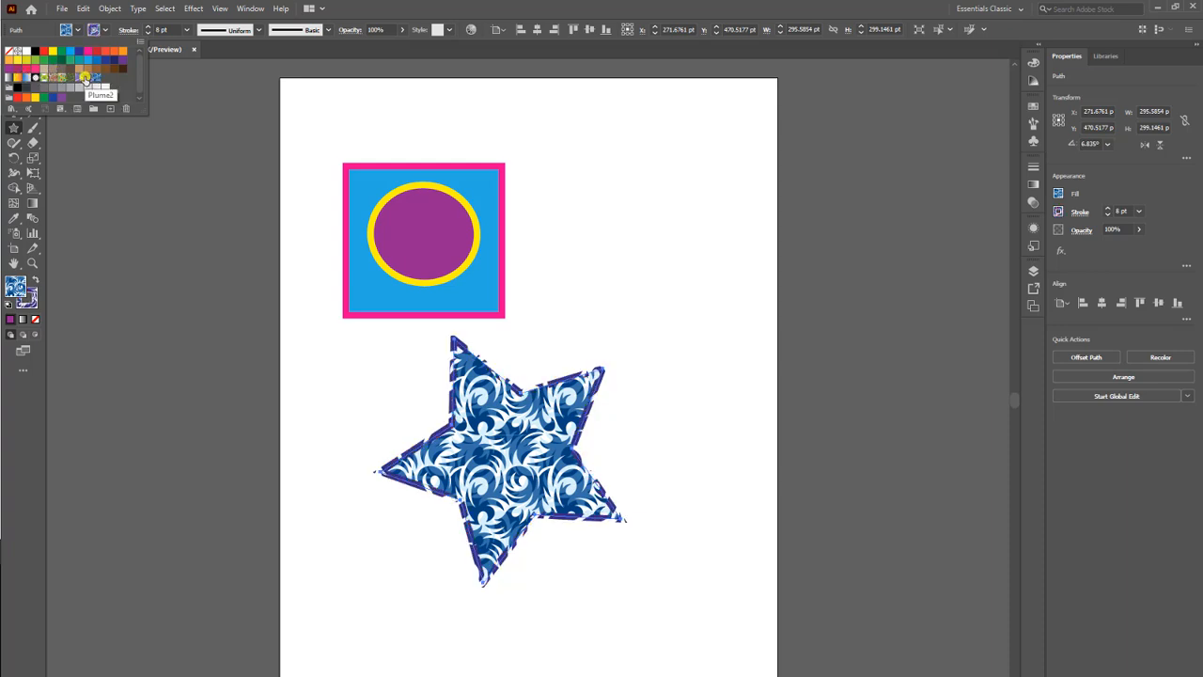
click(79, 78)
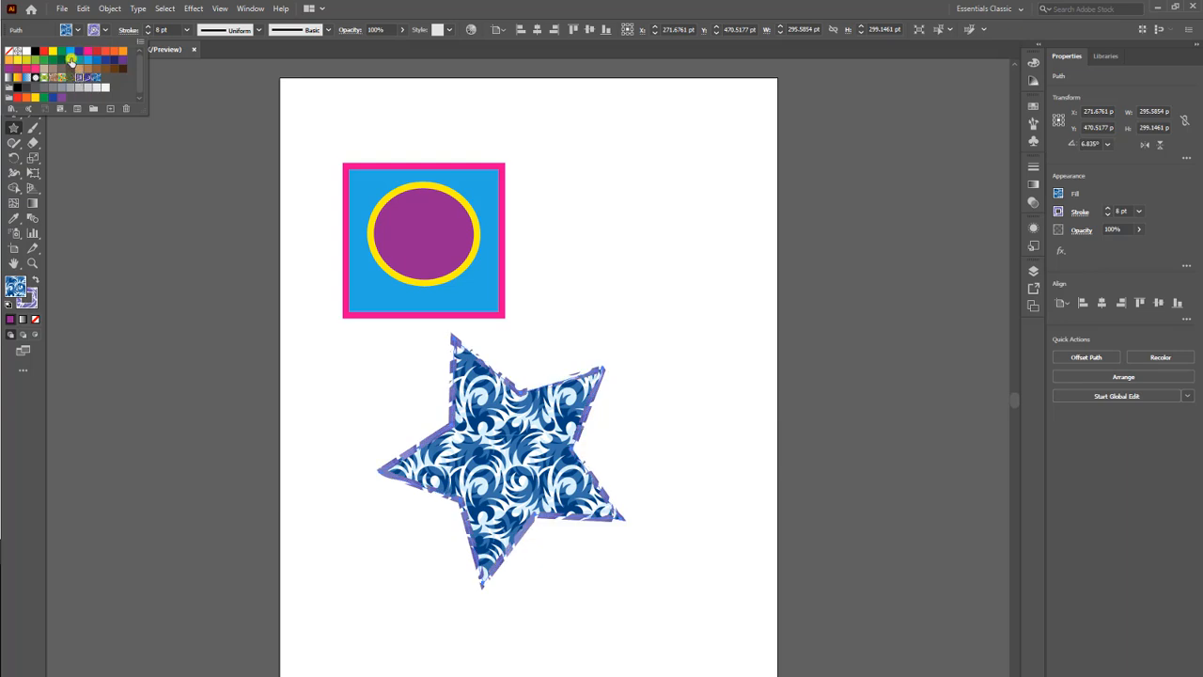
click(64, 72)
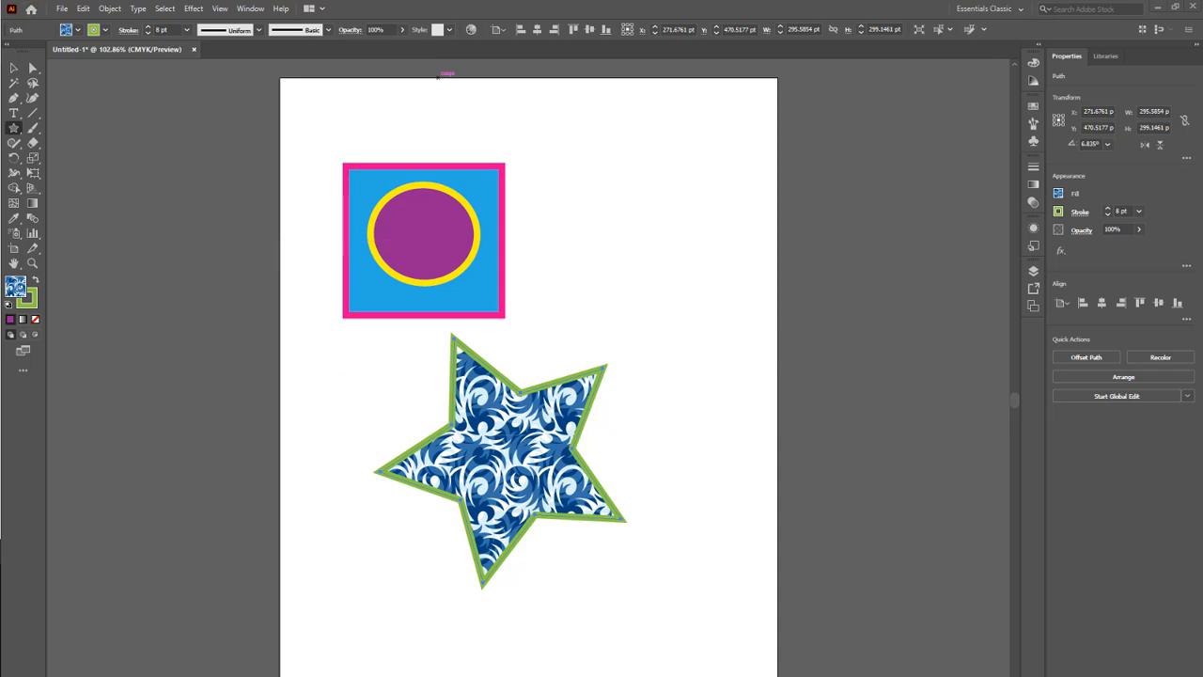
Move the star up and to the right on the artboard with the Selection tool and deselect it.
click(13, 67)
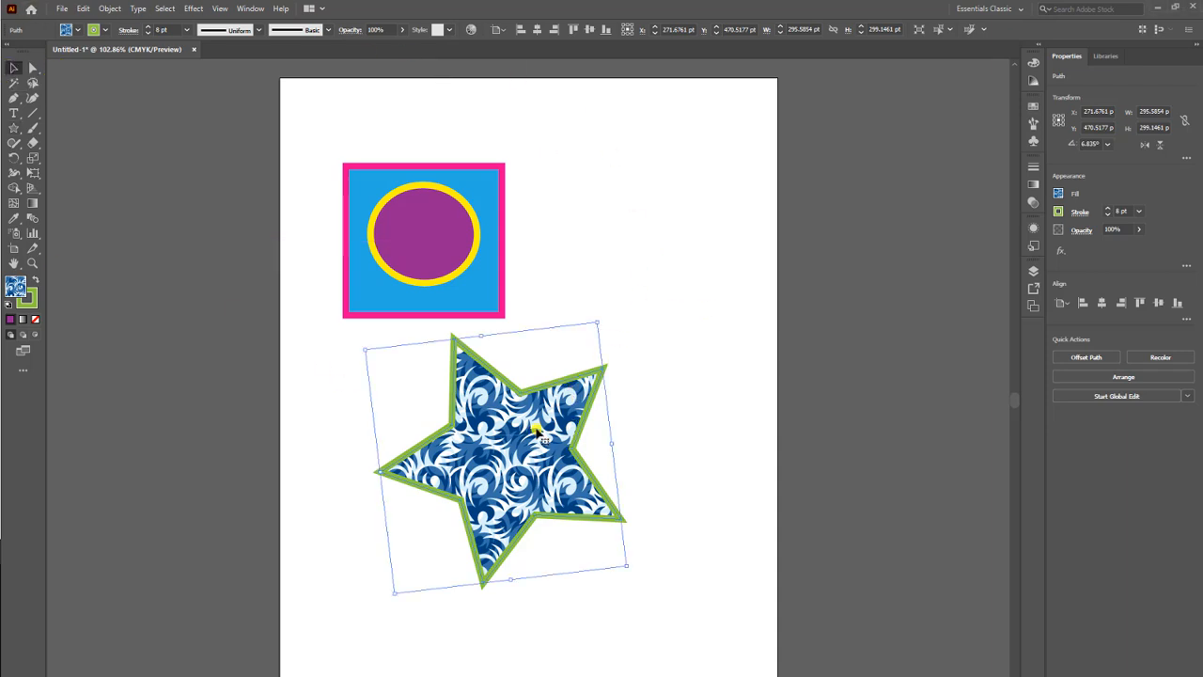
drag(515, 388, 599, 332)
click(447, 447)
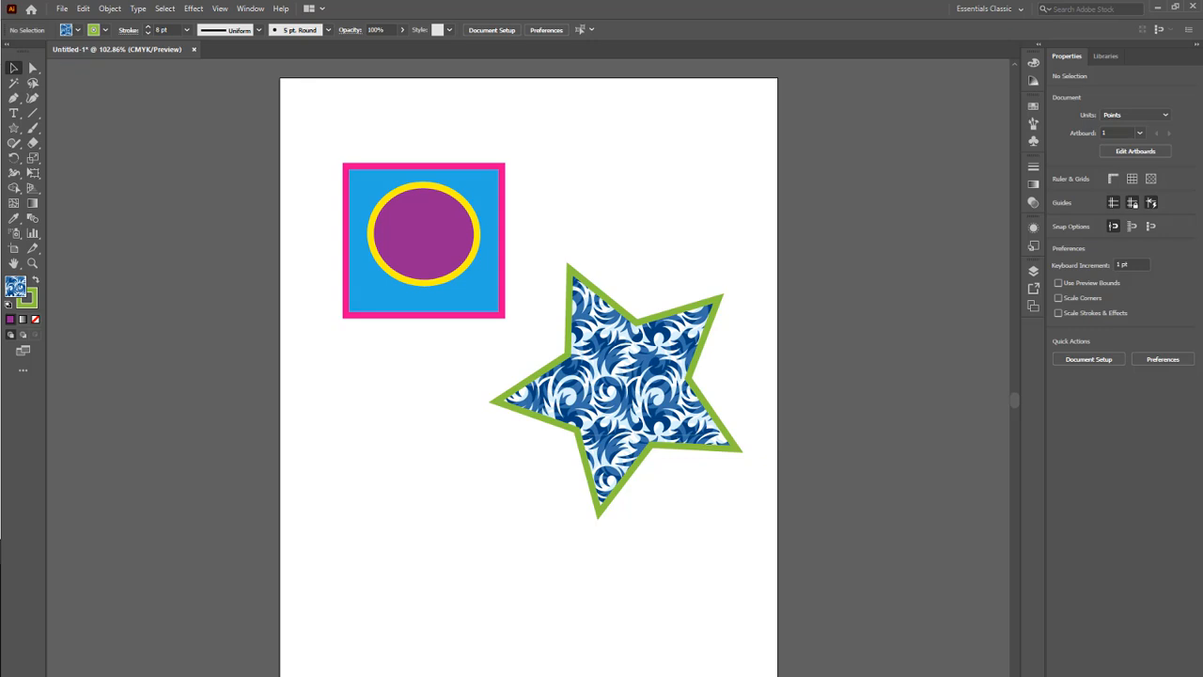
Draw a rectangle above the star with the Rectangle tool and enlarge it from its upper-left corner to about 224 x 133 pt.
click(14, 128)
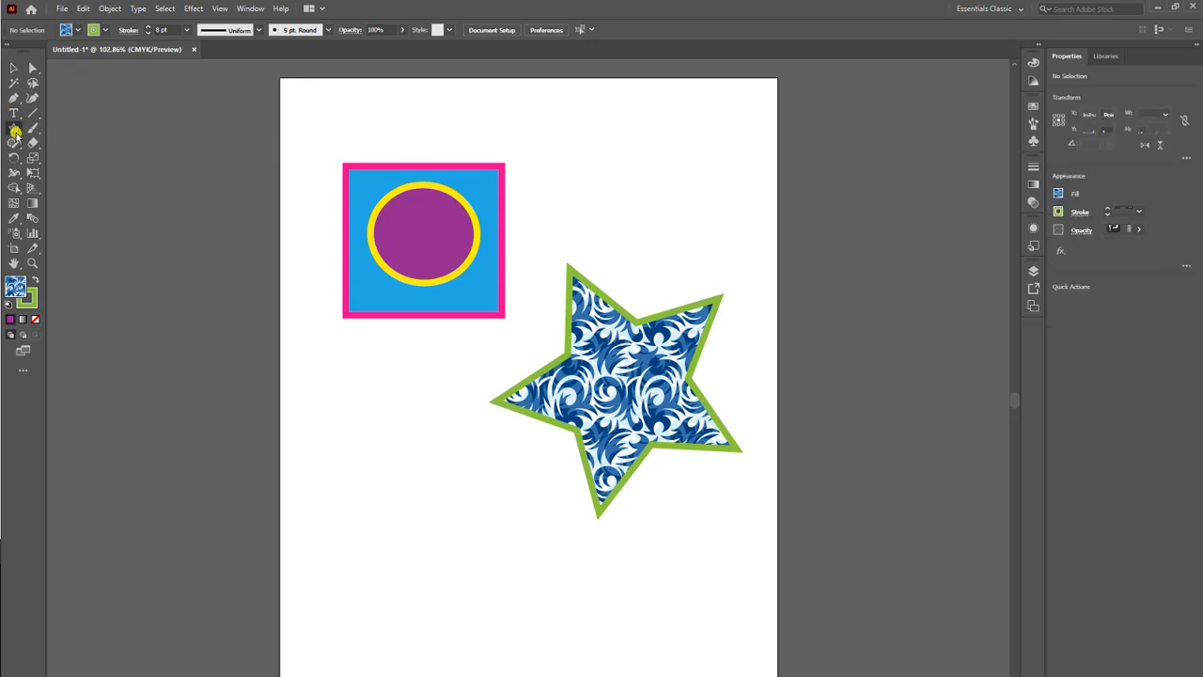
drag(14, 132, 91, 201)
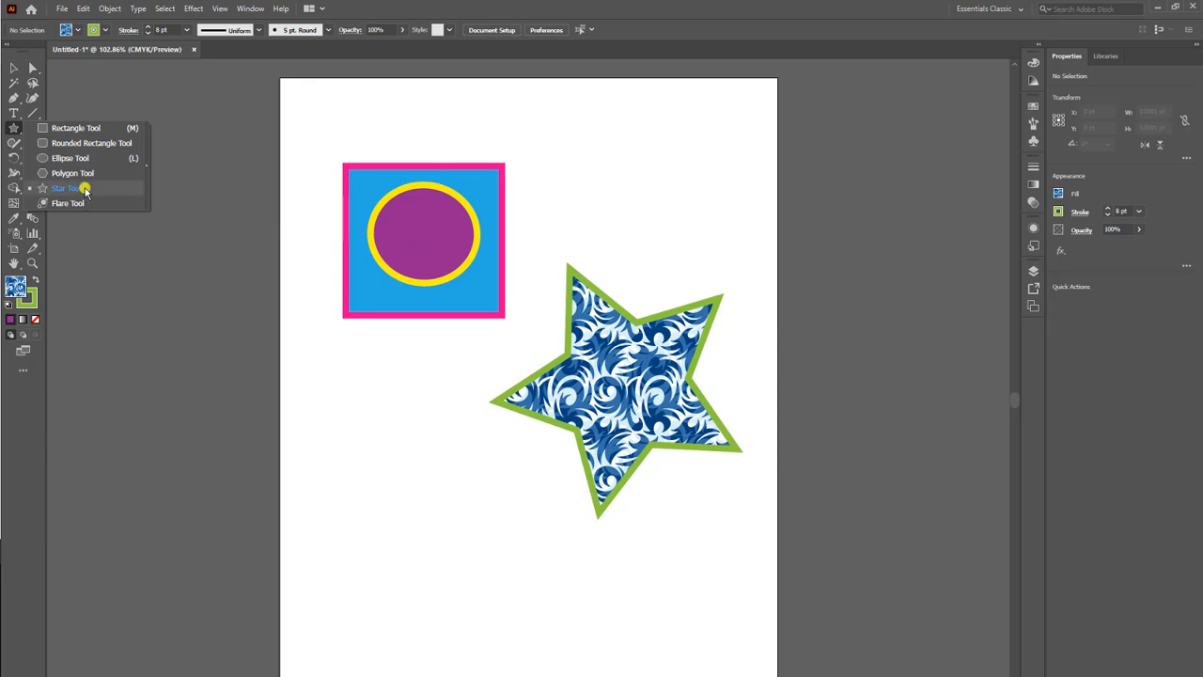
click(69, 130)
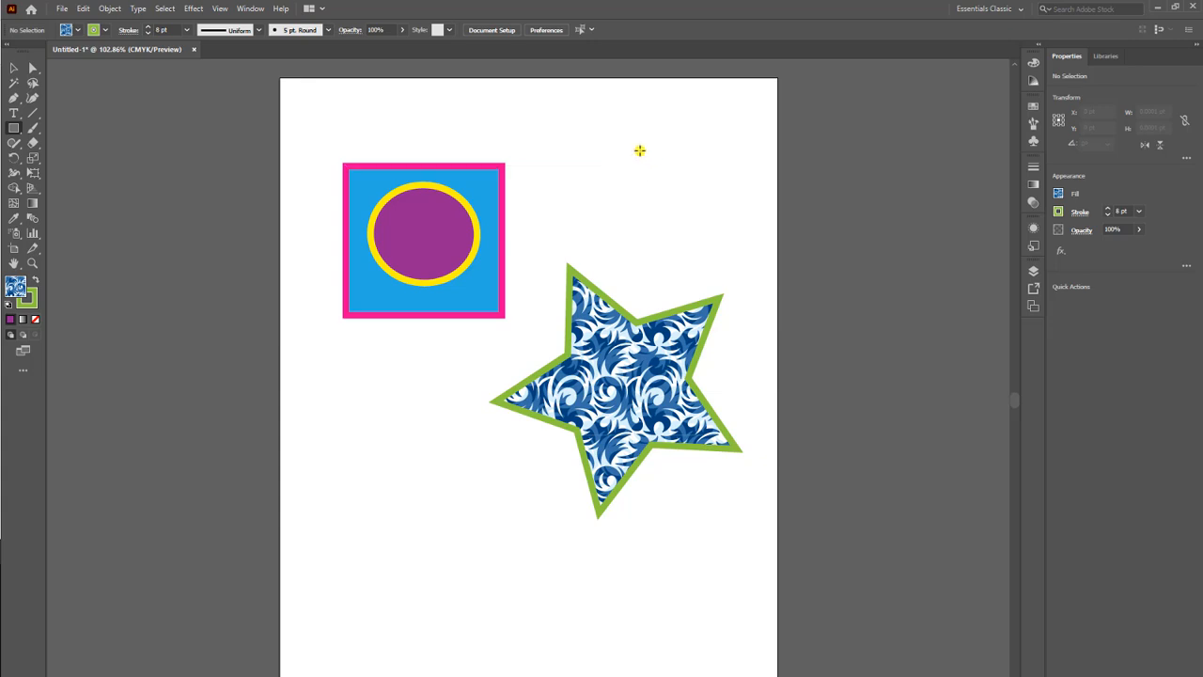
drag(590, 139, 716, 241)
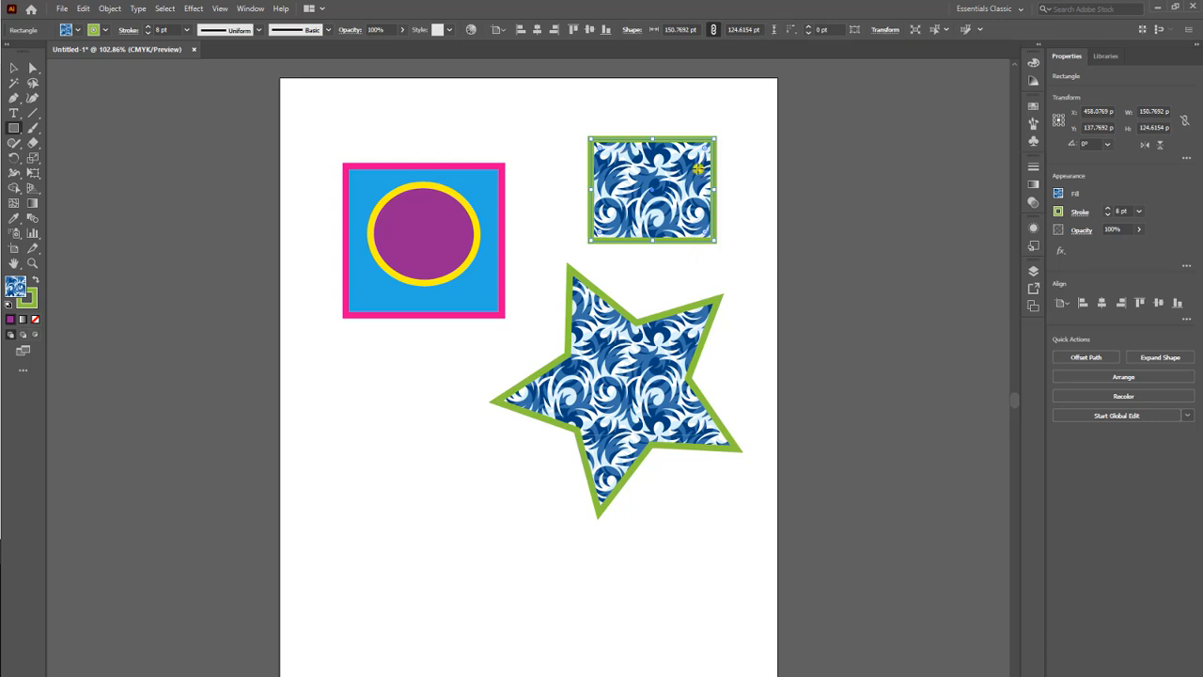
click(31, 71)
drag(591, 138, 531, 131)
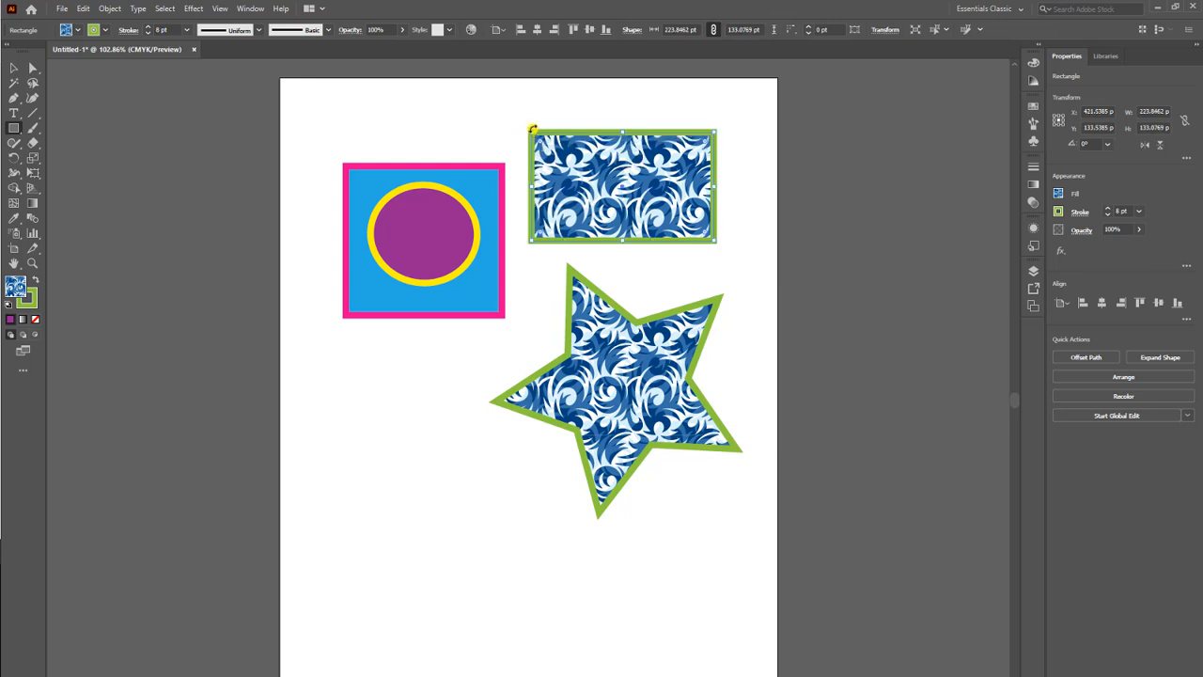
Reshape the patterned rectangle by moving its upper-left anchor point with the Direct Selection tool, and undo a trial deletion of that point.
click(33, 67)
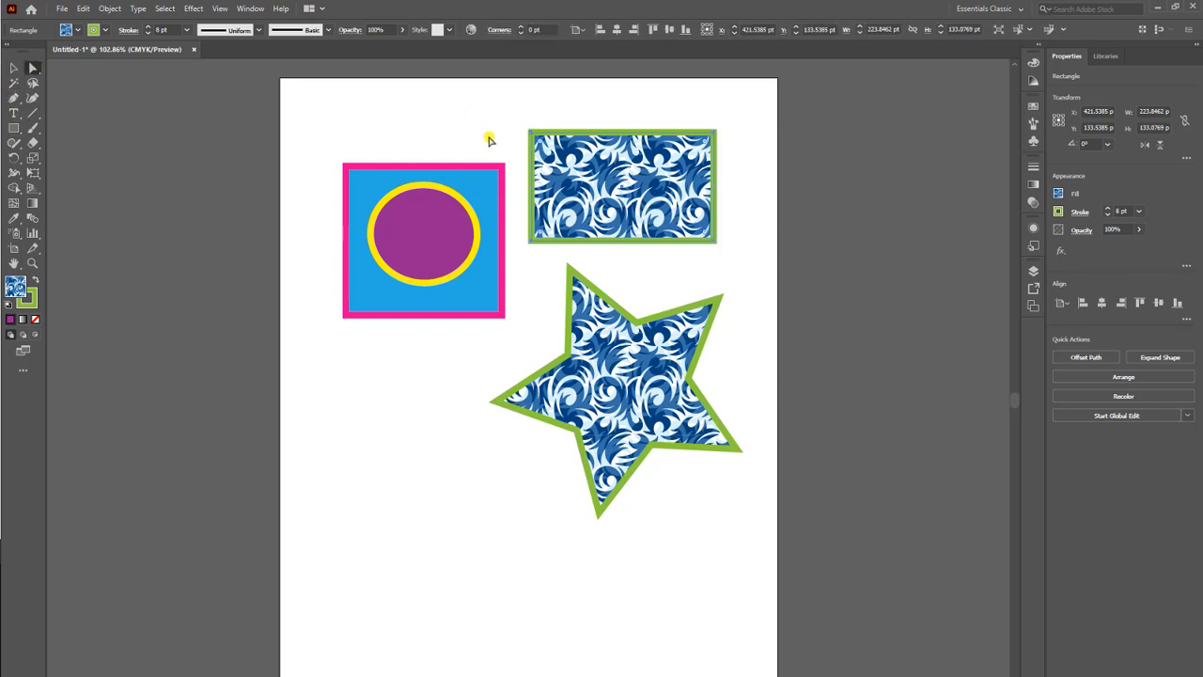
drag(531, 131, 467, 100)
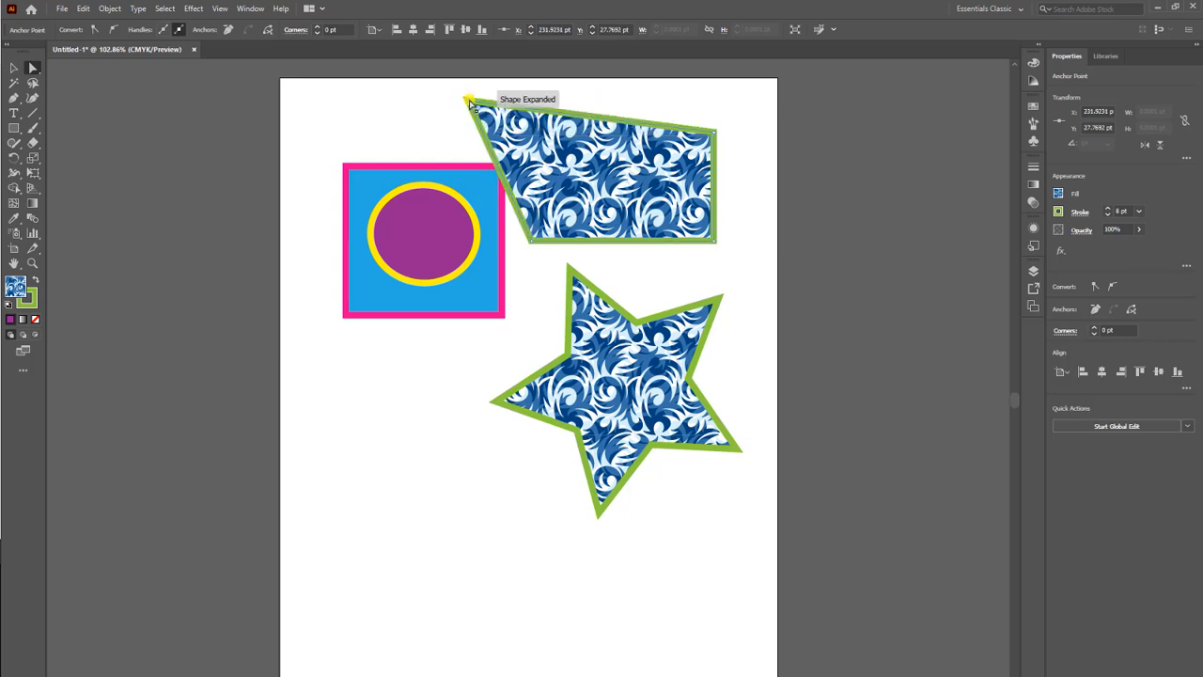
drag(543, 111, 621, 160)
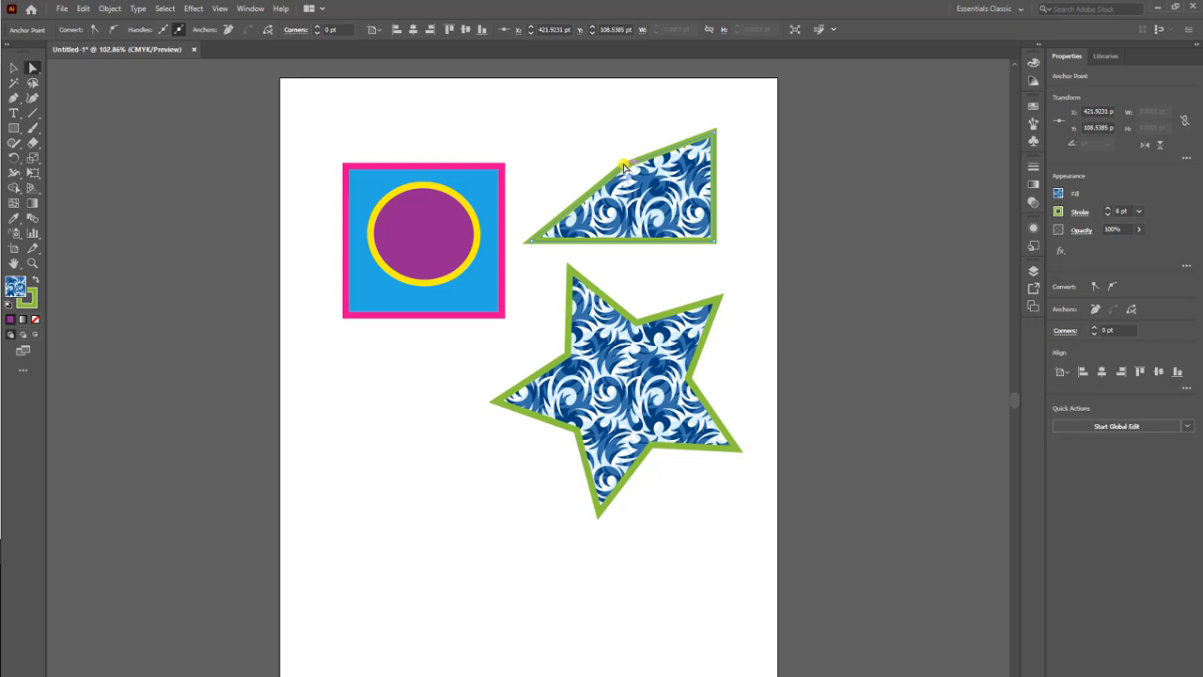
drag(623, 167, 556, 111)
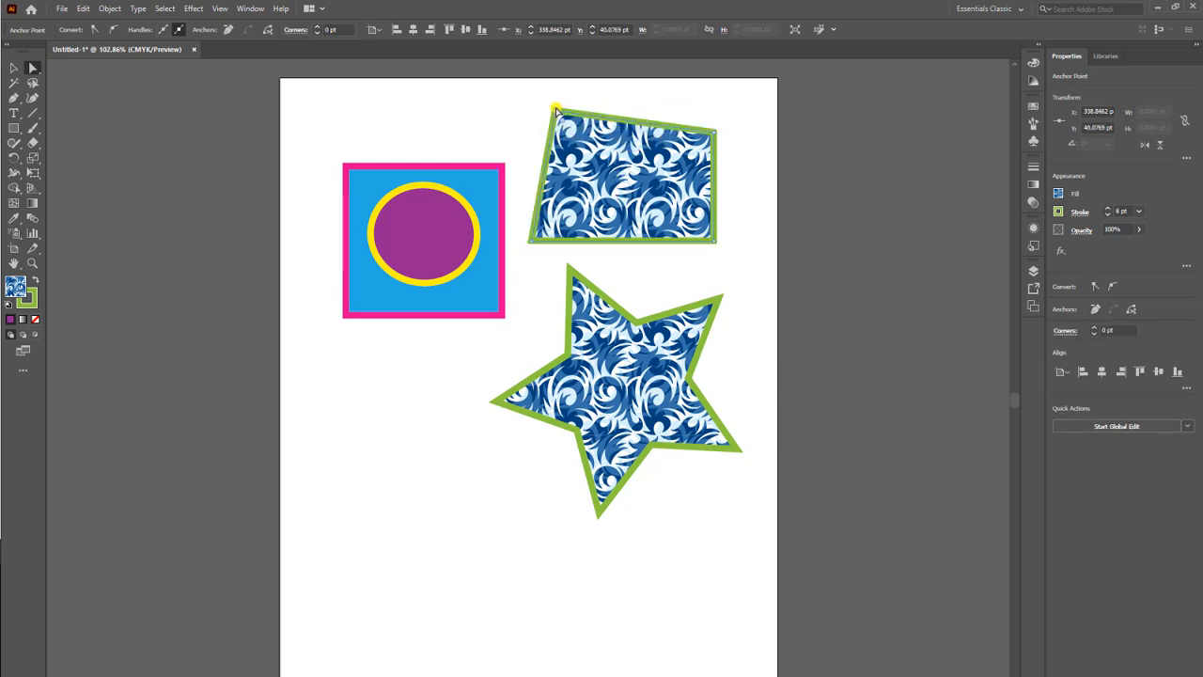
key(Delete)
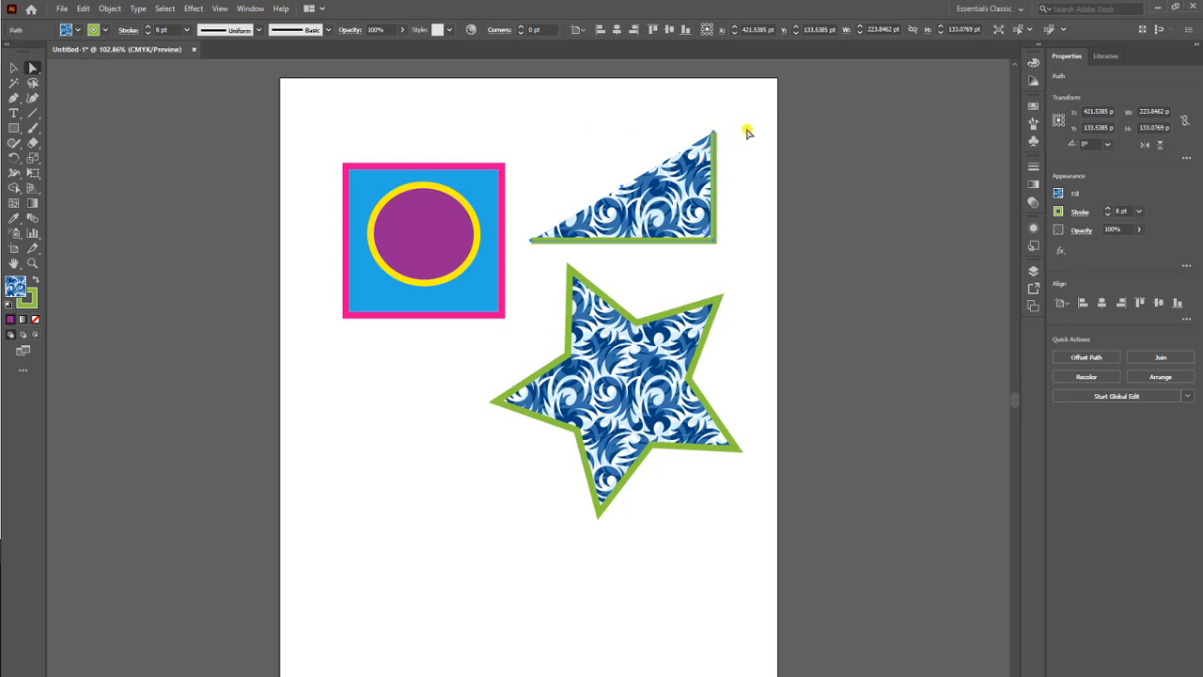
key(ctrl+z)
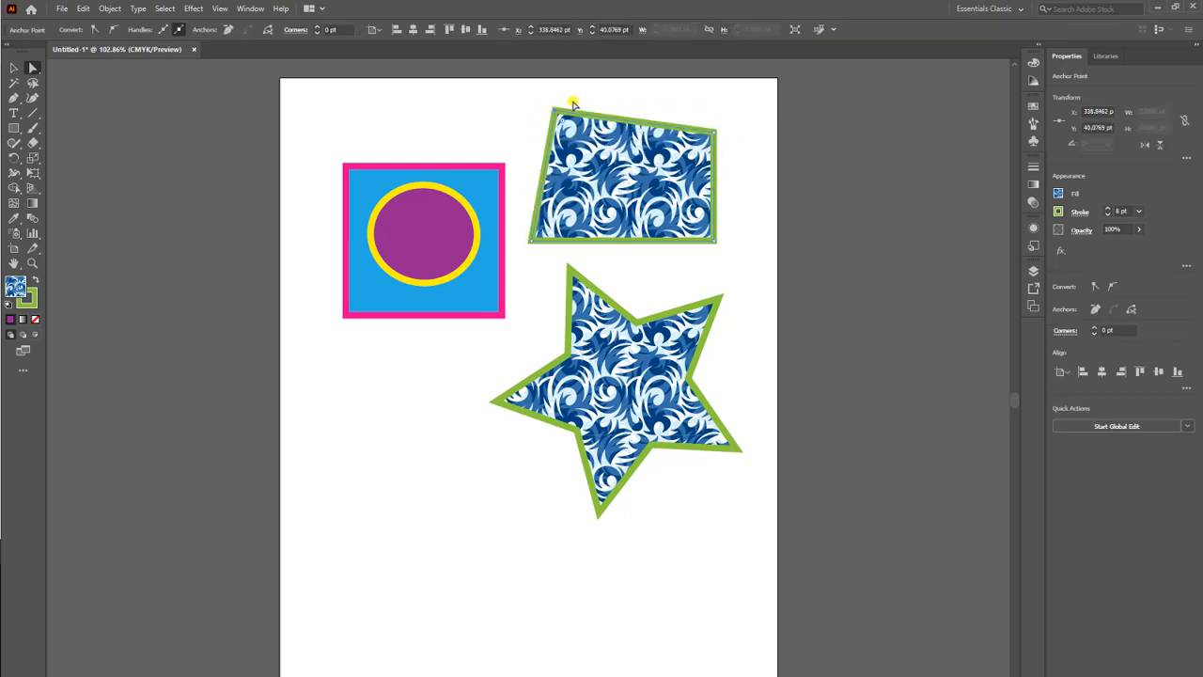
Form a triangle by moving the patterned shape's upper-left anchor to about X 423, Y 132 pt and its lower-right corner to X 565, Y 267 pt.
drag(554, 110, 526, 241)
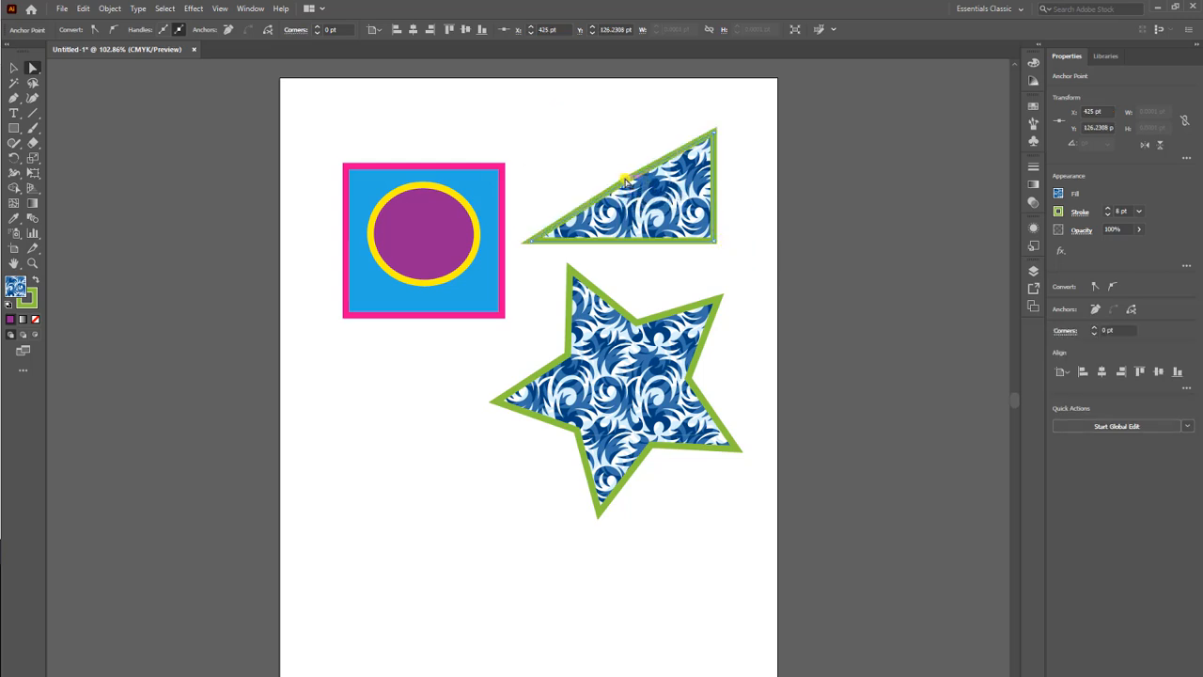
drag(625, 180, 628, 188)
drag(717, 241, 739, 297)
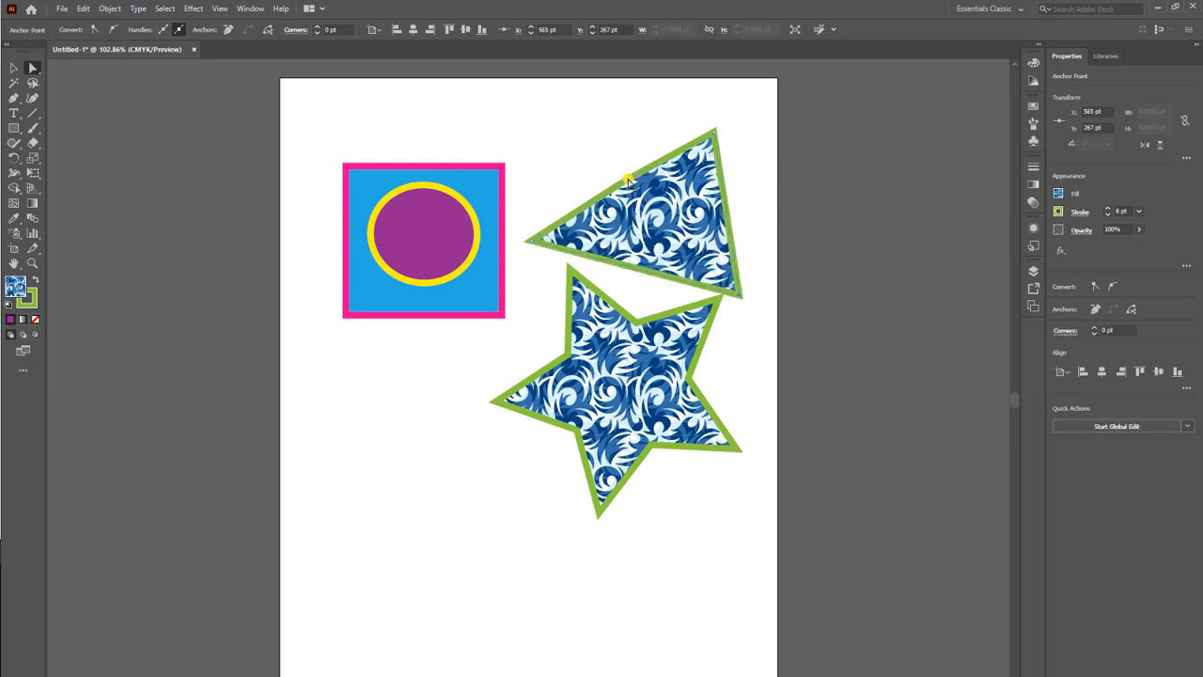
drag(628, 182, 624, 189)
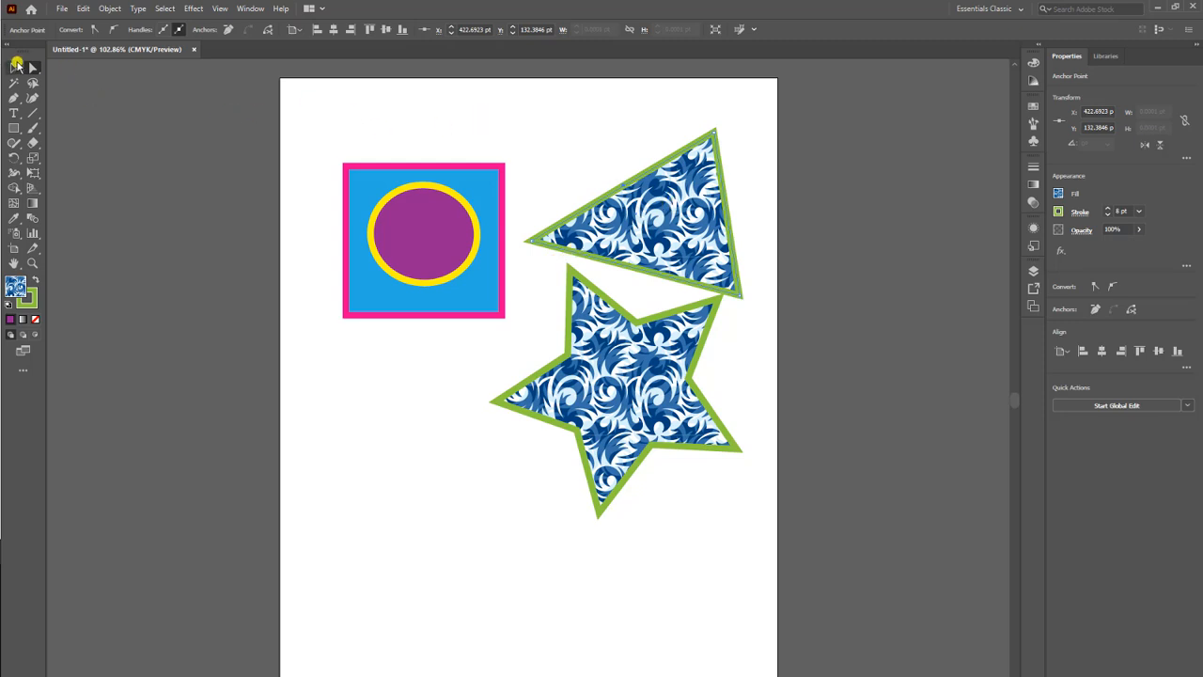
Stretch the blue rectangle's upper-left corner to about X 35, Y 24 pt and its lower-right corner to about X 372, Y 384 pt.
click(346, 167)
drag(341, 161, 311, 113)
drag(346, 169, 312, 122)
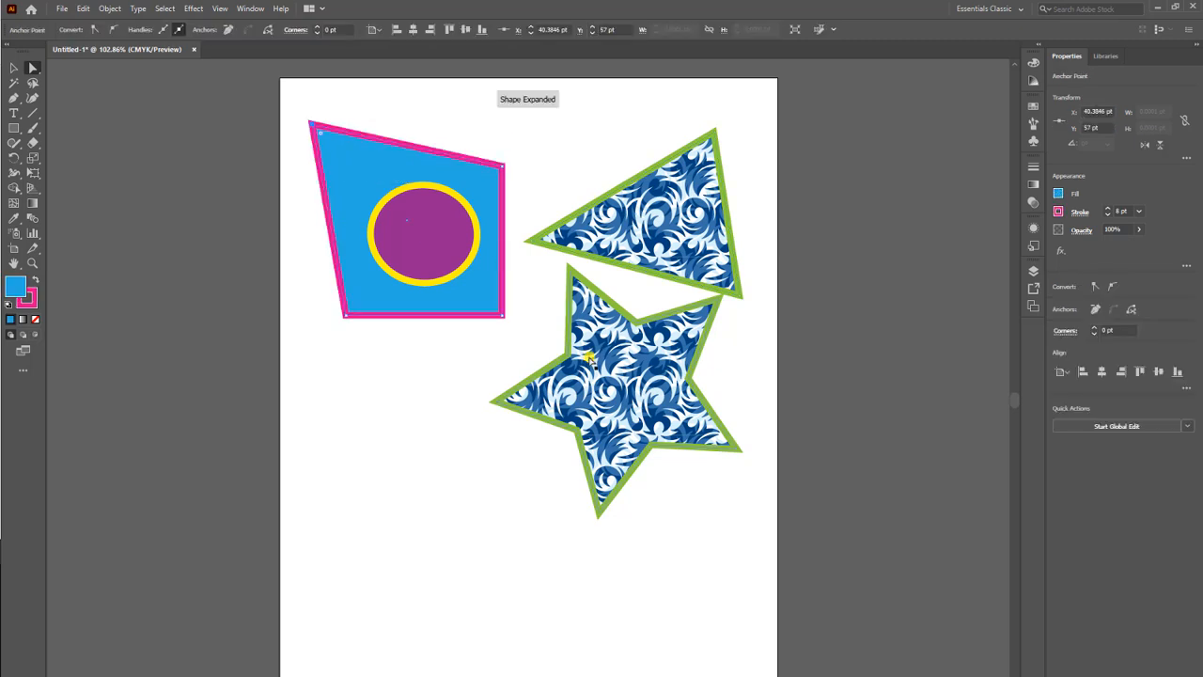
click(503, 318)
drag(503, 321, 565, 380)
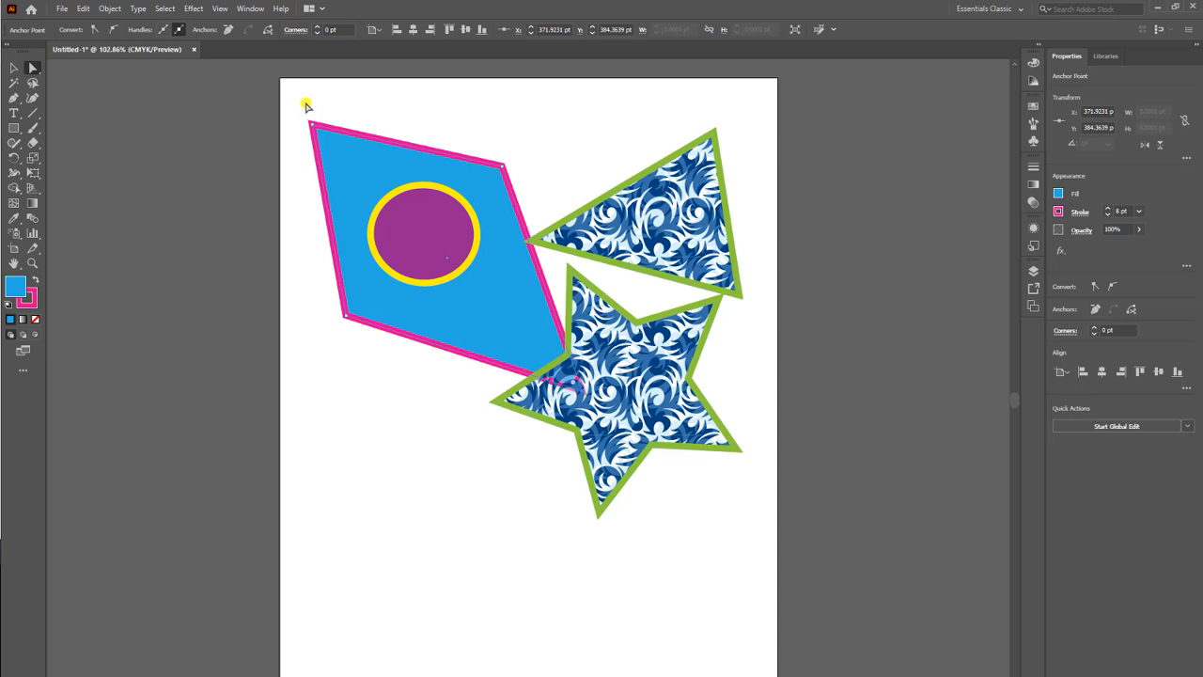
drag(313, 126, 305, 96)
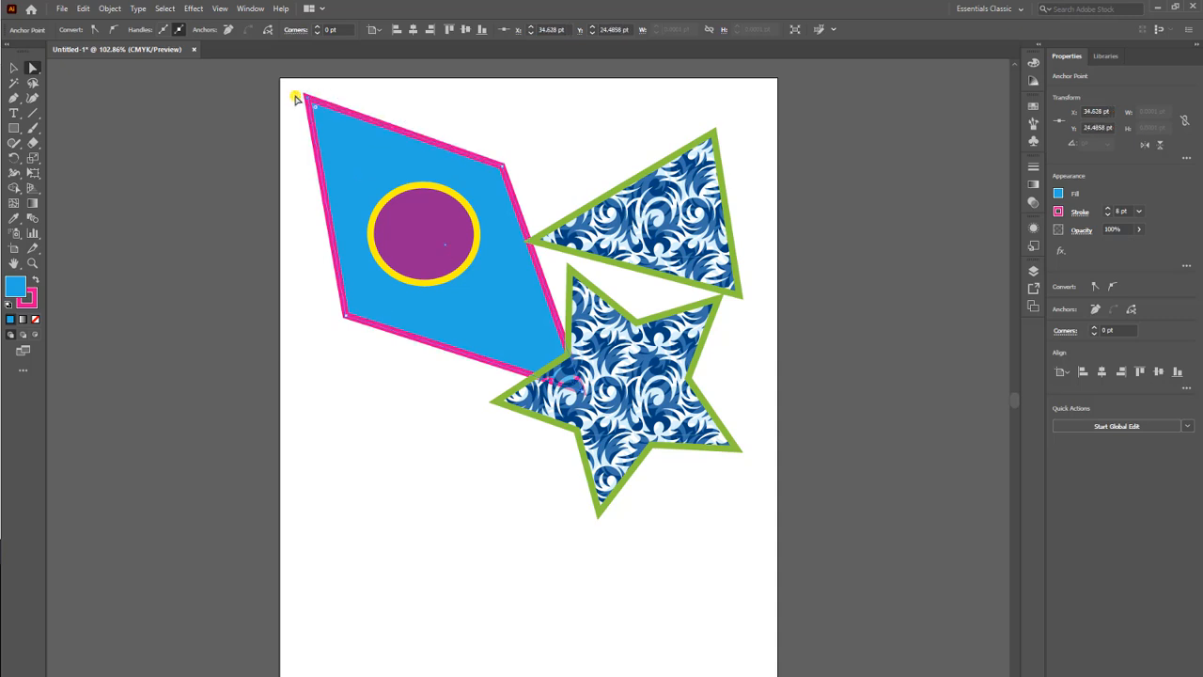
Distort the purple ellipse by pulling its bottom anchor to about X 90, Y 492 pt and its top anchor to about X 506, Y 24 pt.
click(432, 282)
drag(423, 285, 351, 477)
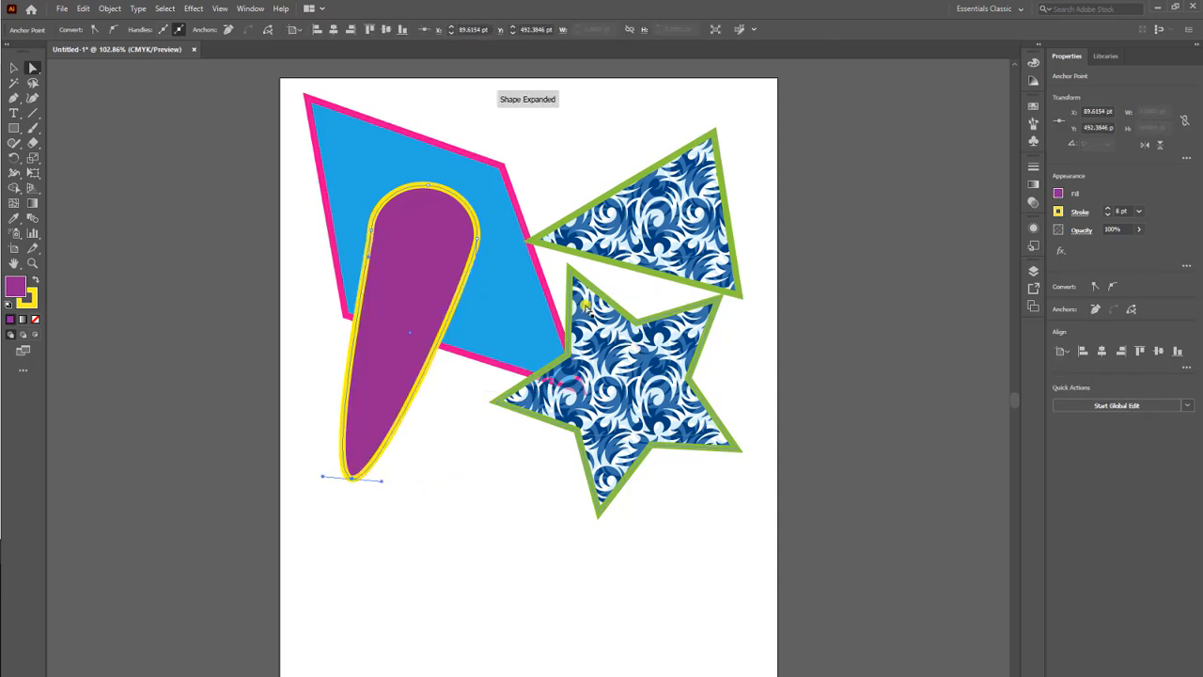
click(427, 186)
drag(428, 186, 690, 97)
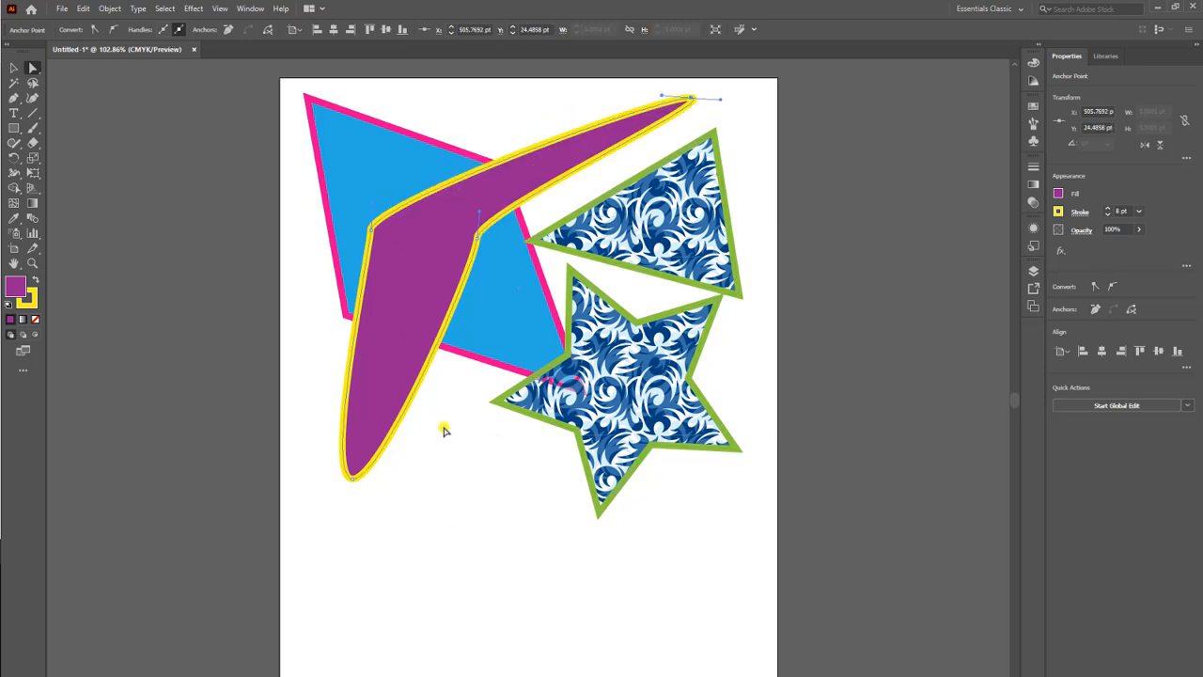
Move the purple shape's inner right anchor point inward to about X 188, Y 225 pt, and deselect the shape.
click(477, 238)
drag(477, 242, 433, 259)
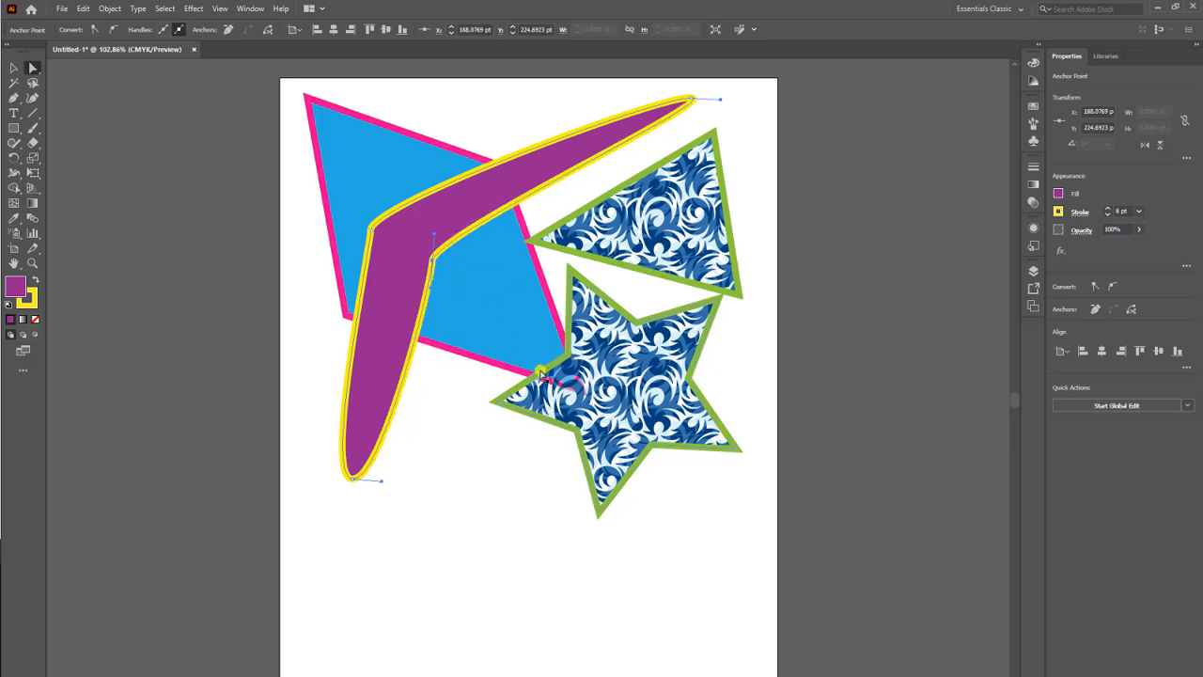
click(443, 487)
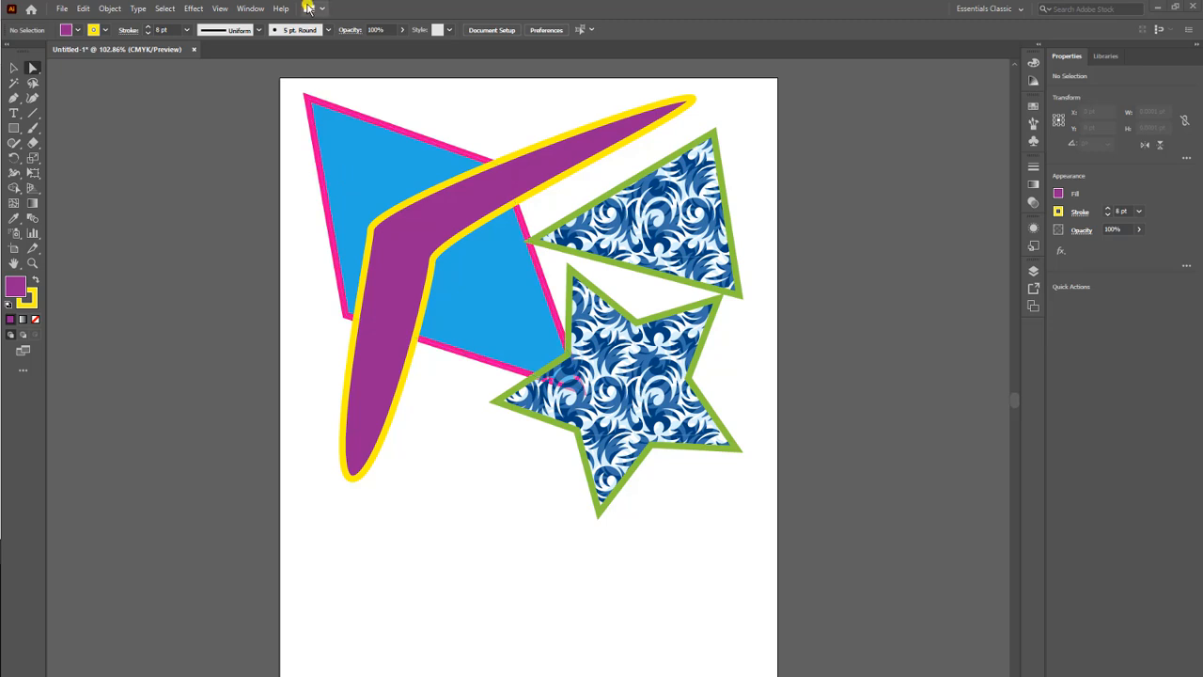
Close the Untitled-1 practice document without saving its changes.
click(111, 53)
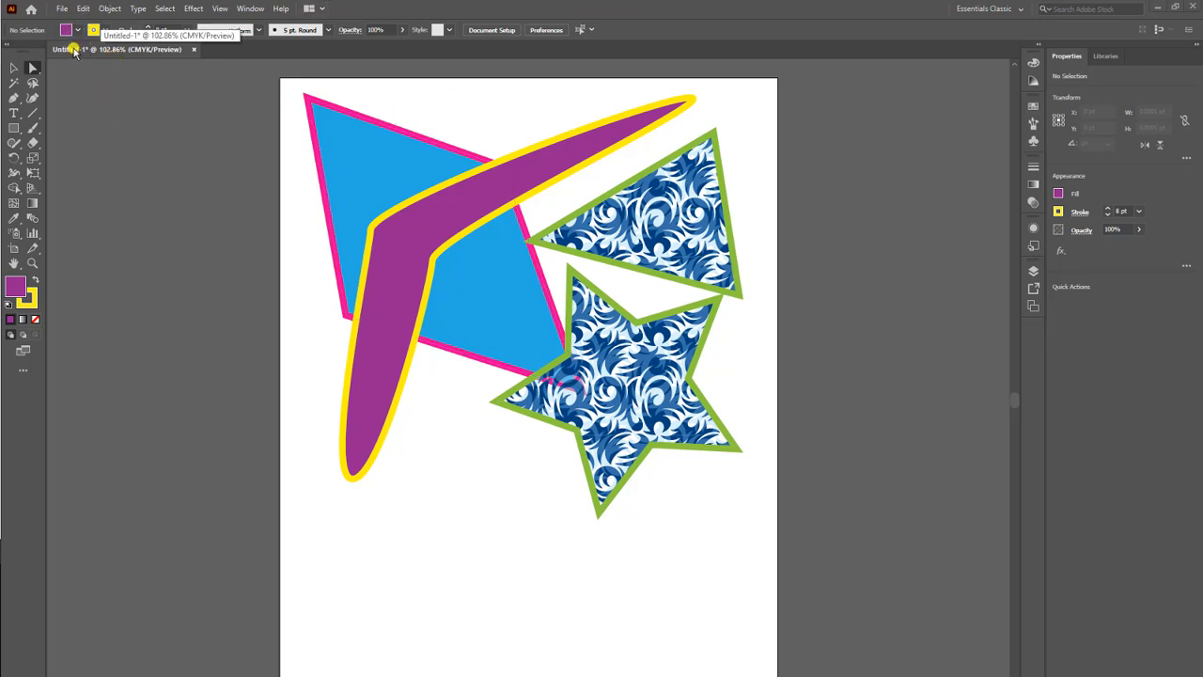
click(77, 55)
click(81, 54)
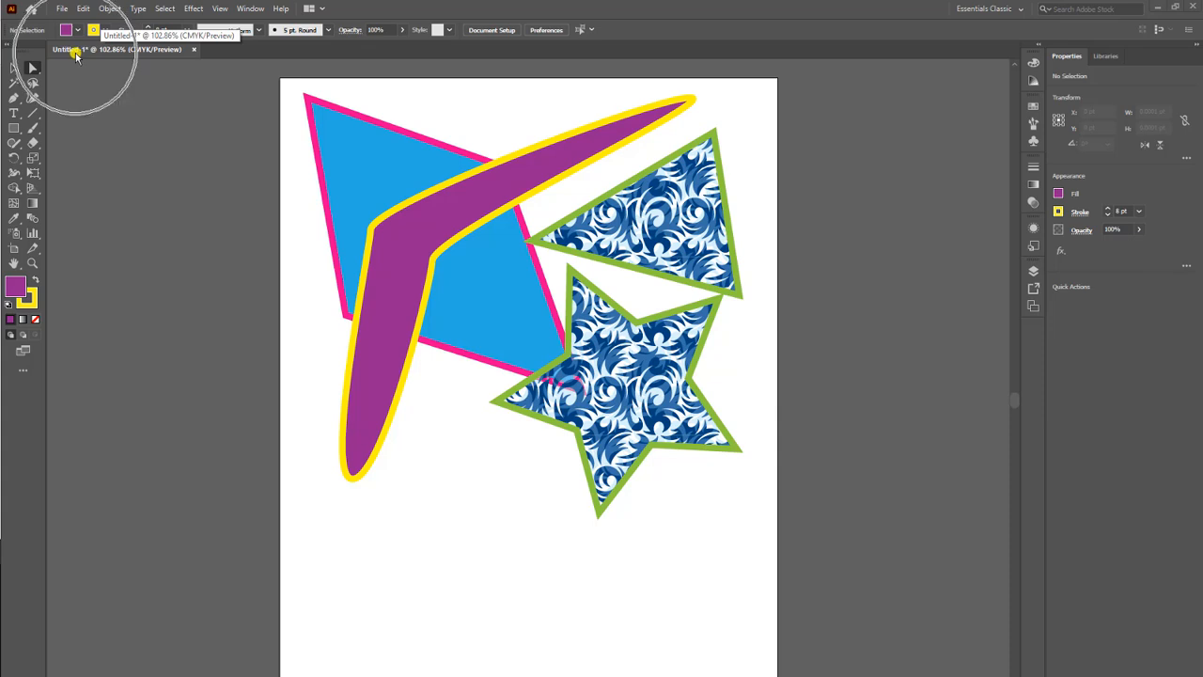
click(195, 50)
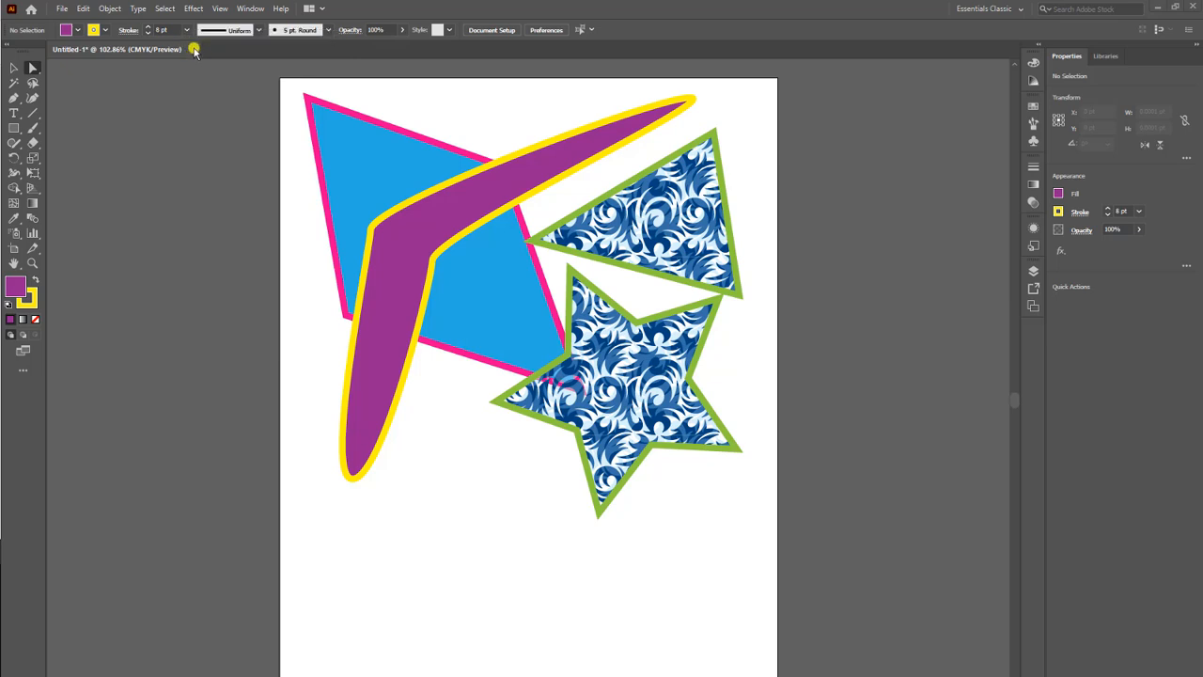
click(196, 50)
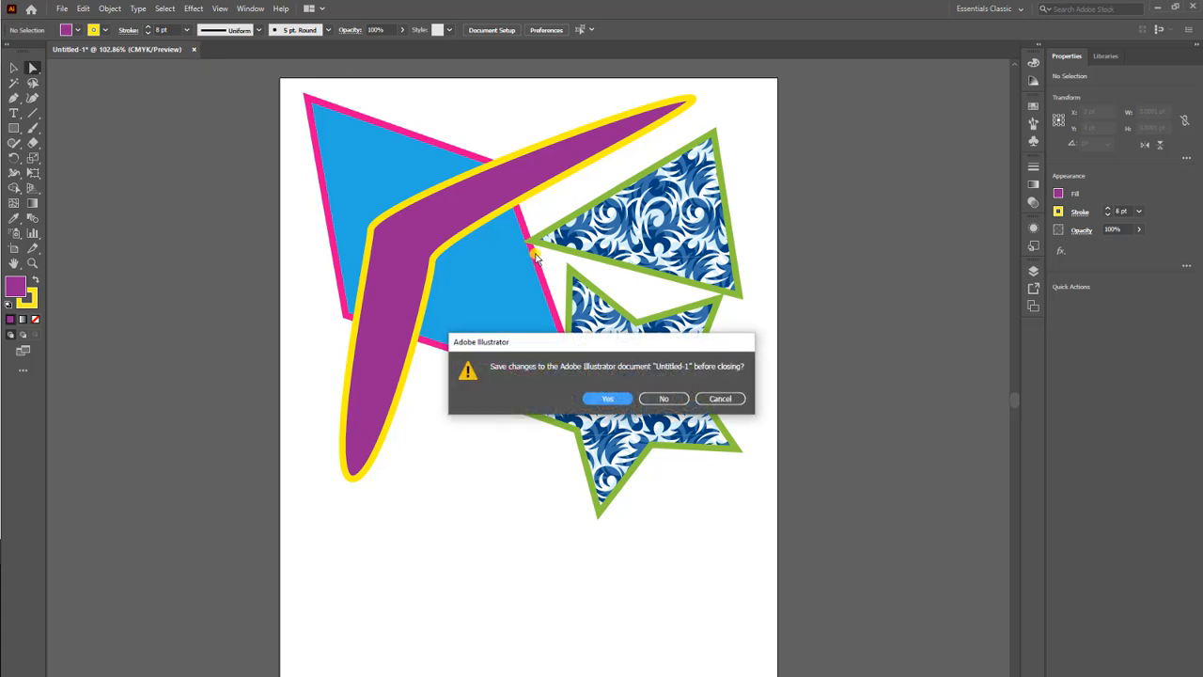
click(663, 399)
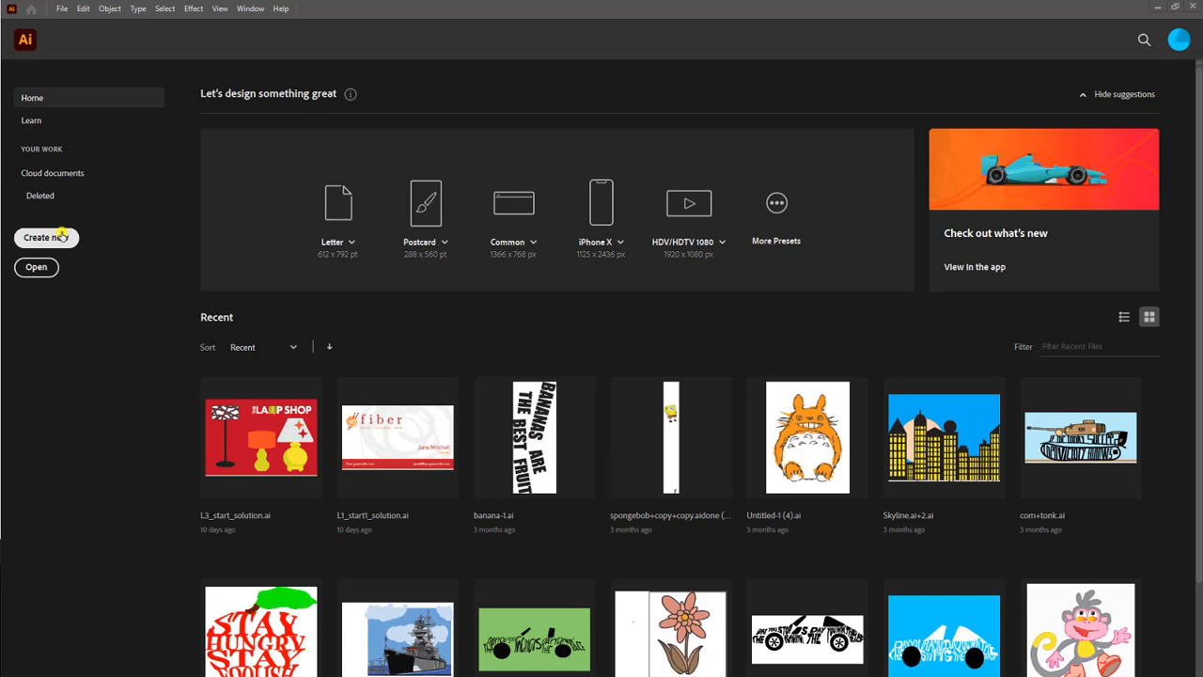
Create a landscape Letter document, 792 x 612 pt, named with the teacher's surname followed by "train".
click(59, 236)
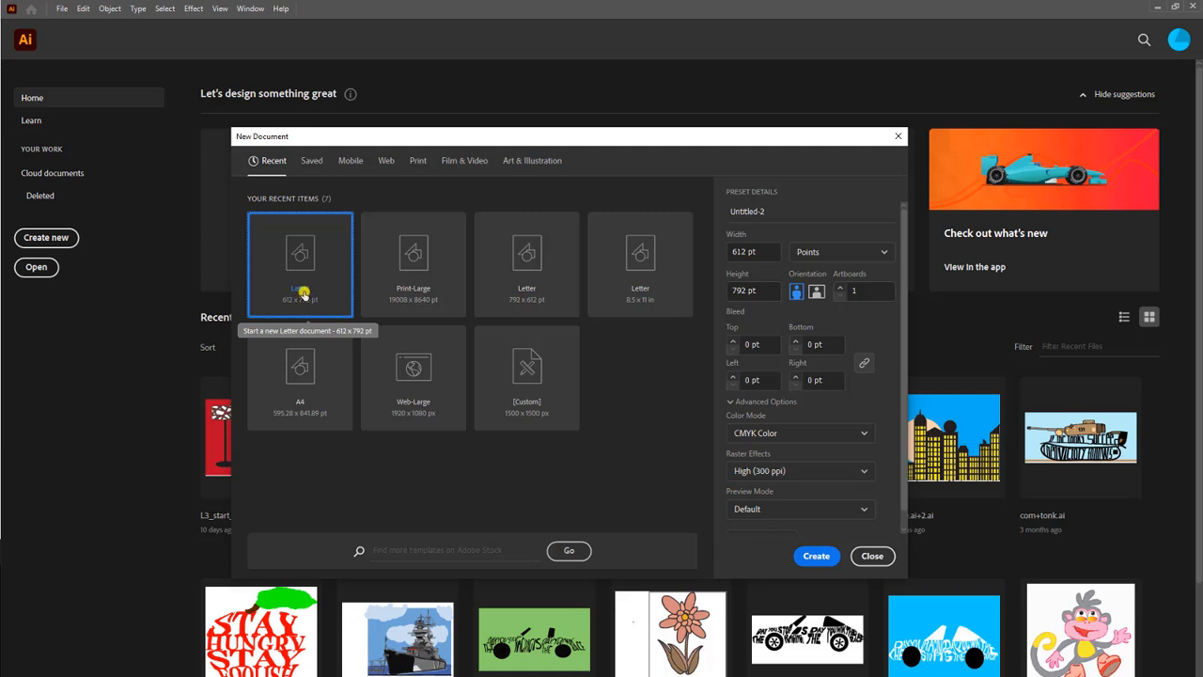
click(747, 212)
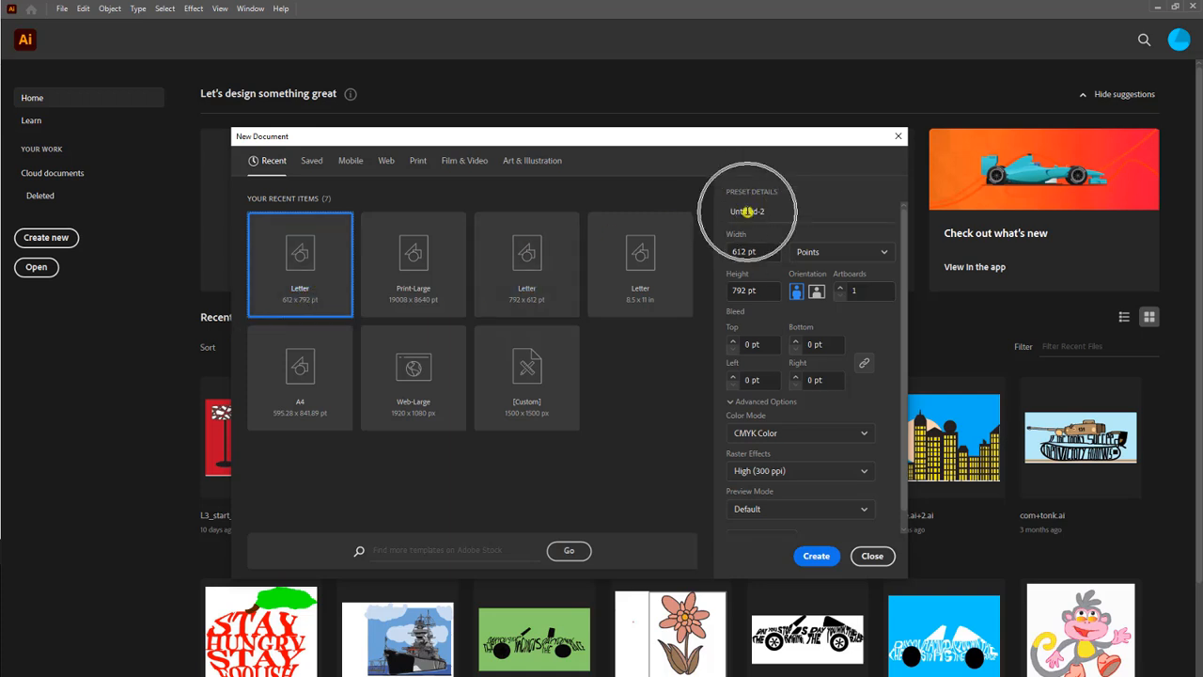
double_click(742, 213)
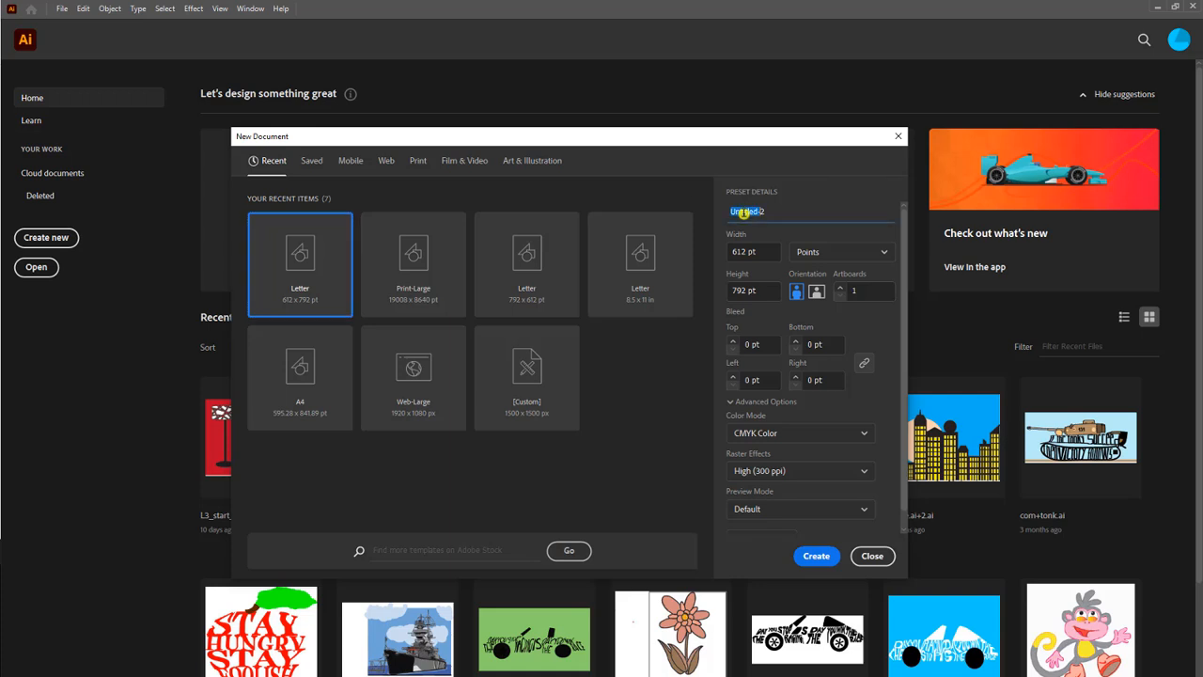
click(771, 213)
drag(765, 213, 730, 216)
text(Sau)
text(l tr)
text(ain)
click(816, 294)
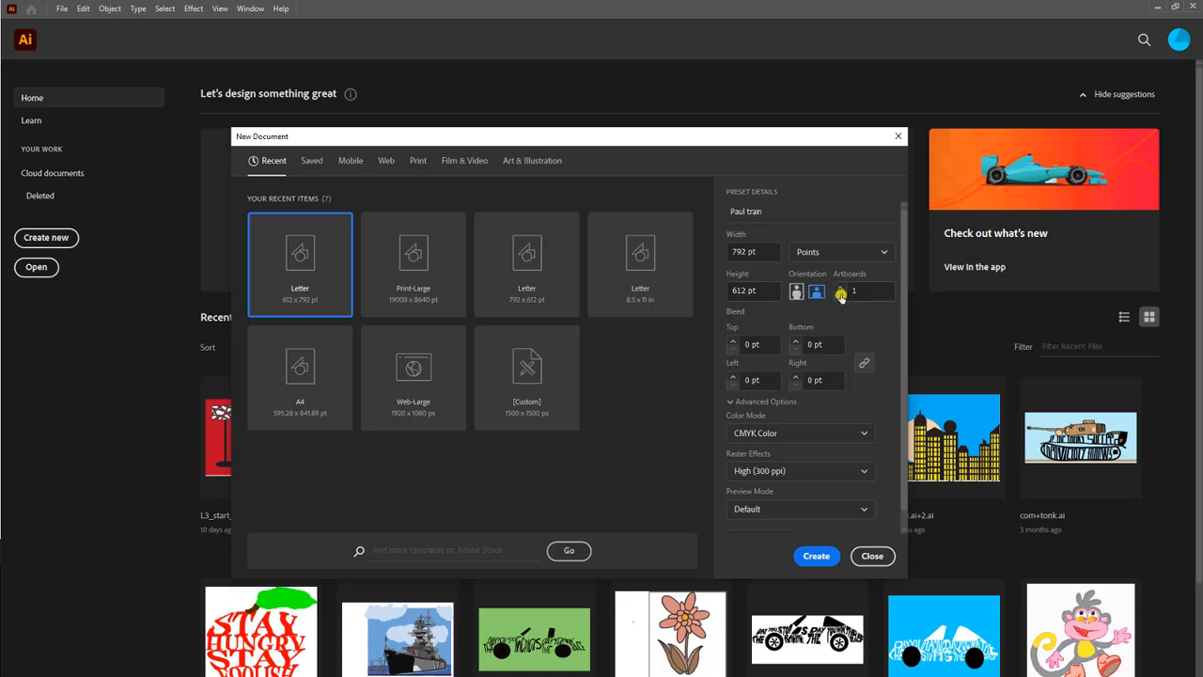
click(821, 555)
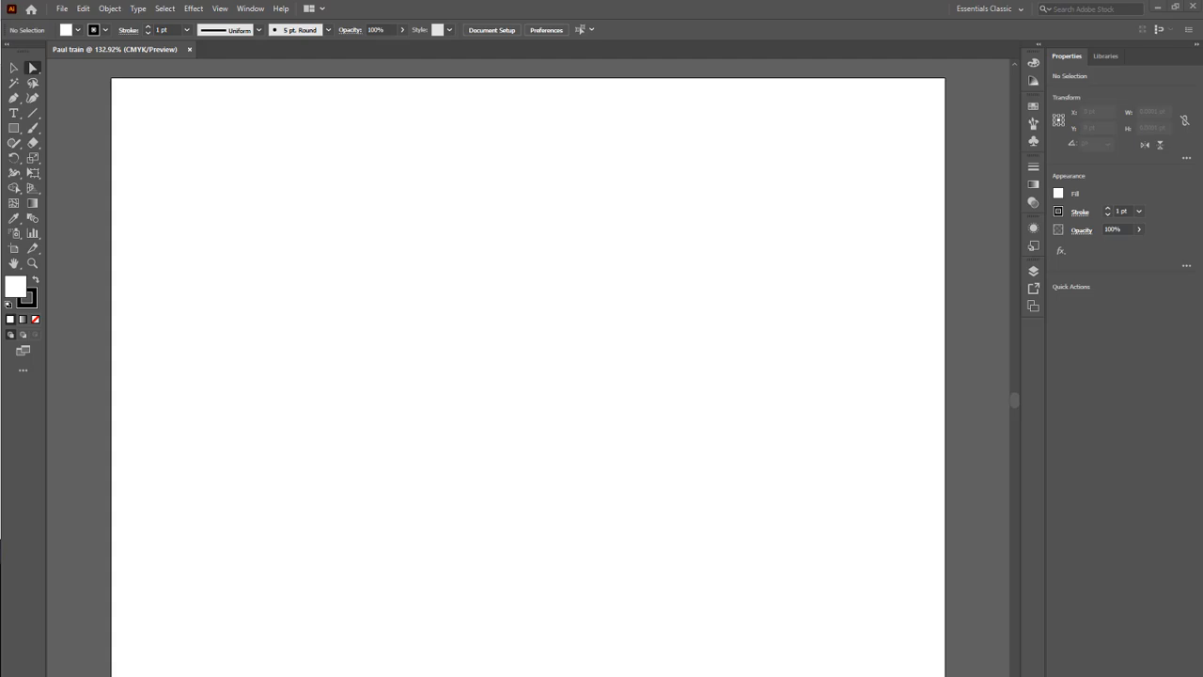
Switch to the browser, examine the Schoology train assignment's instructions and example images at a larger zoom, and return to Illustrator.
drag(0, 271, 561, 2)
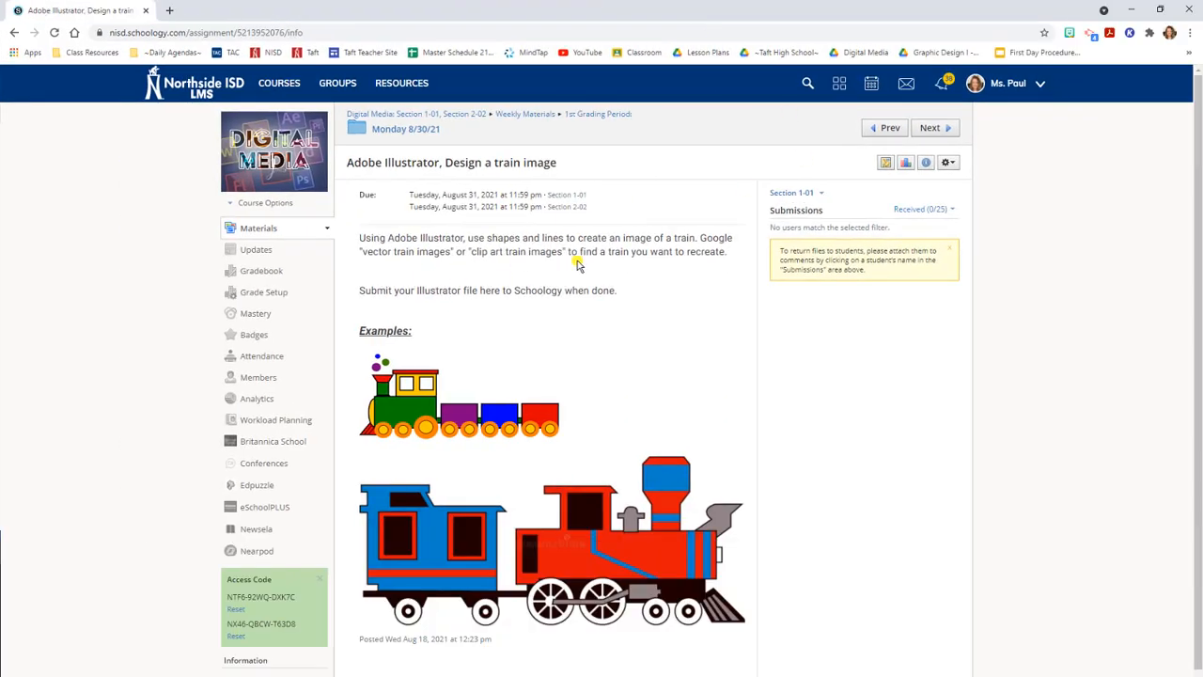
key(ctrl+plus)
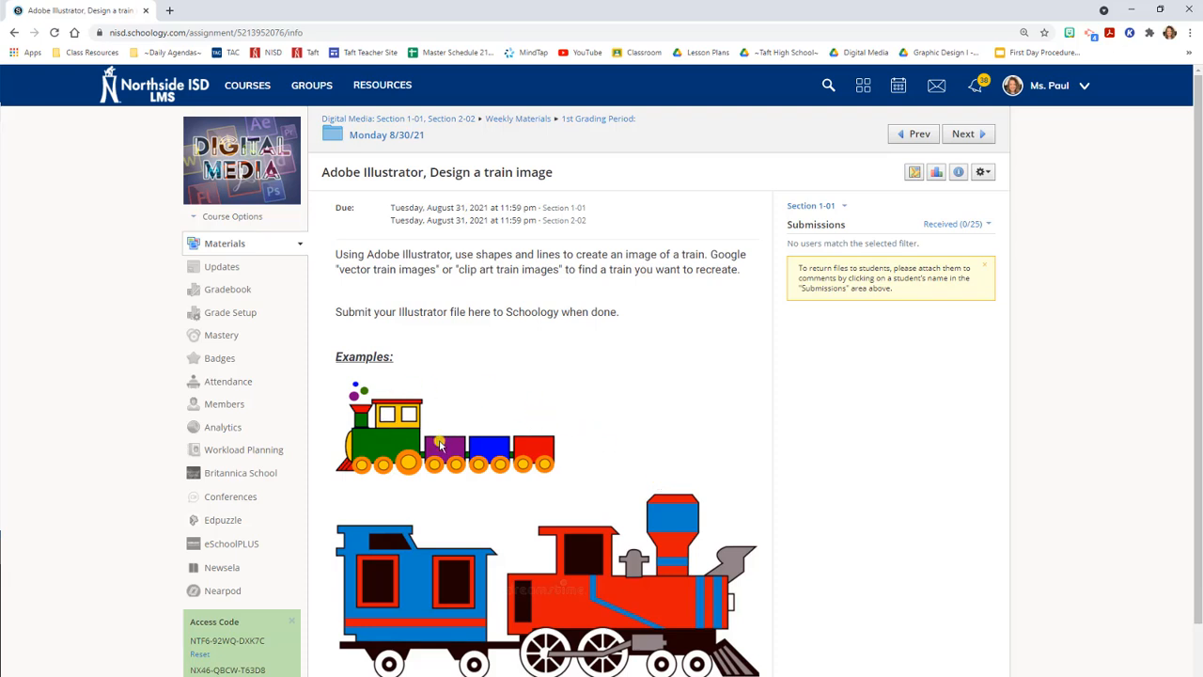
scroll(470, 469, down, 1)
scroll(500, 470, down, 1)
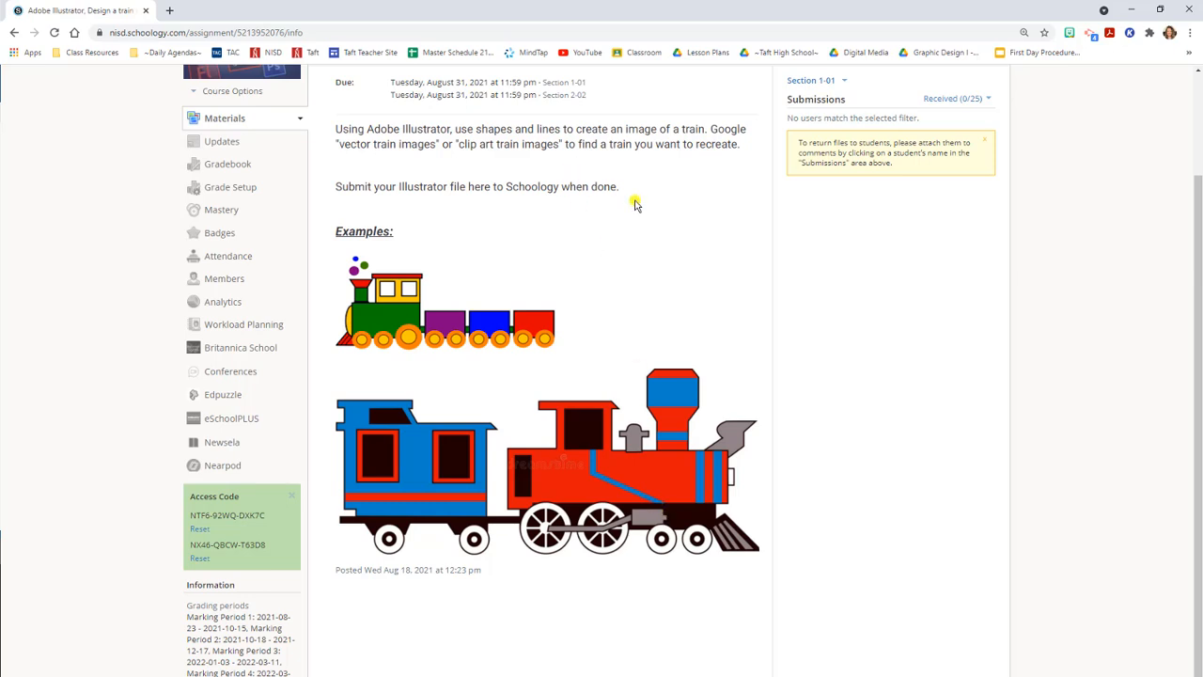
scroll(602, 182, up, 1)
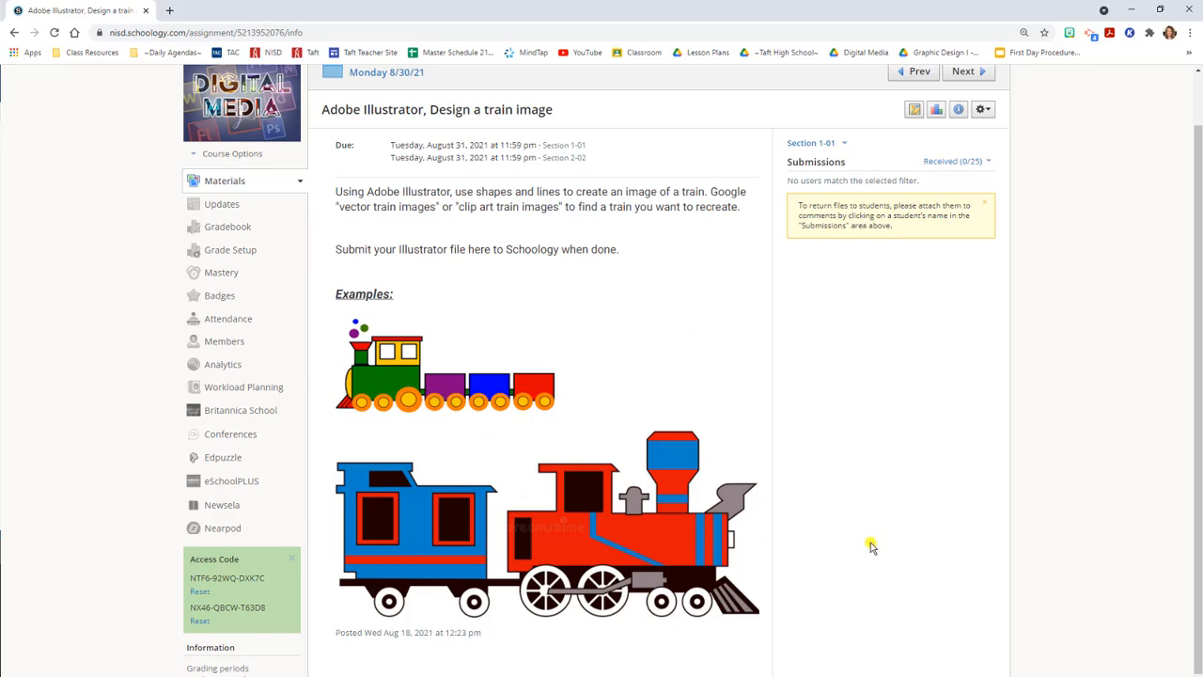
scroll(825, 564, down, 1)
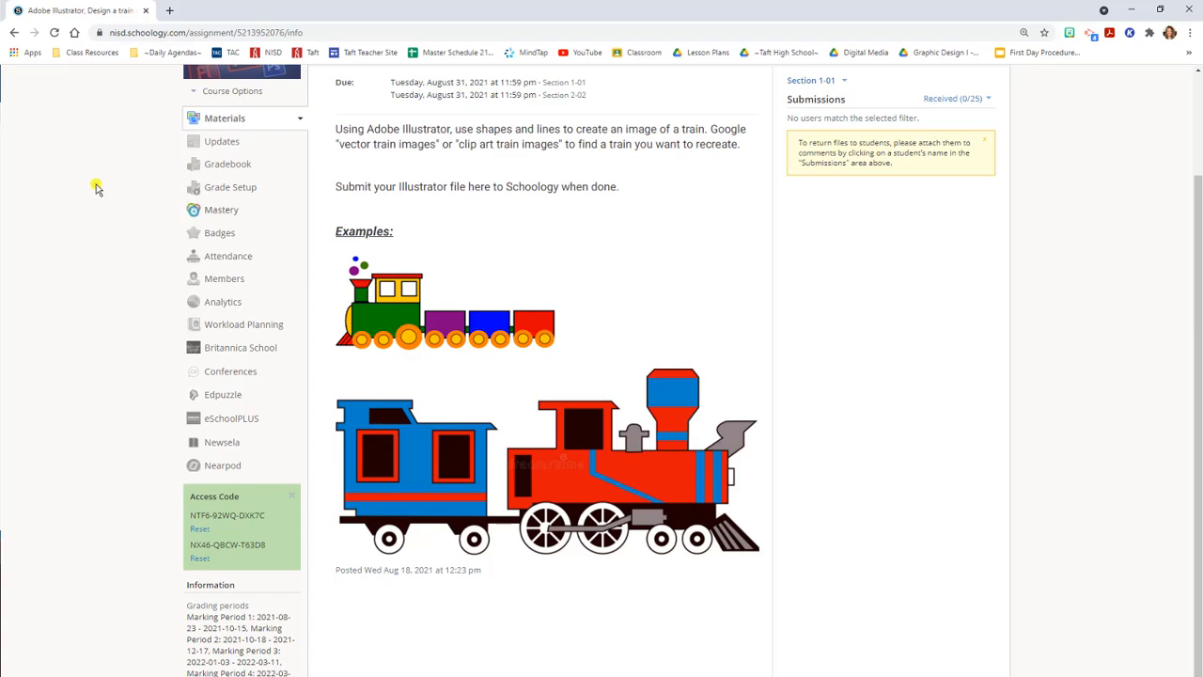
key(alt+Tab)
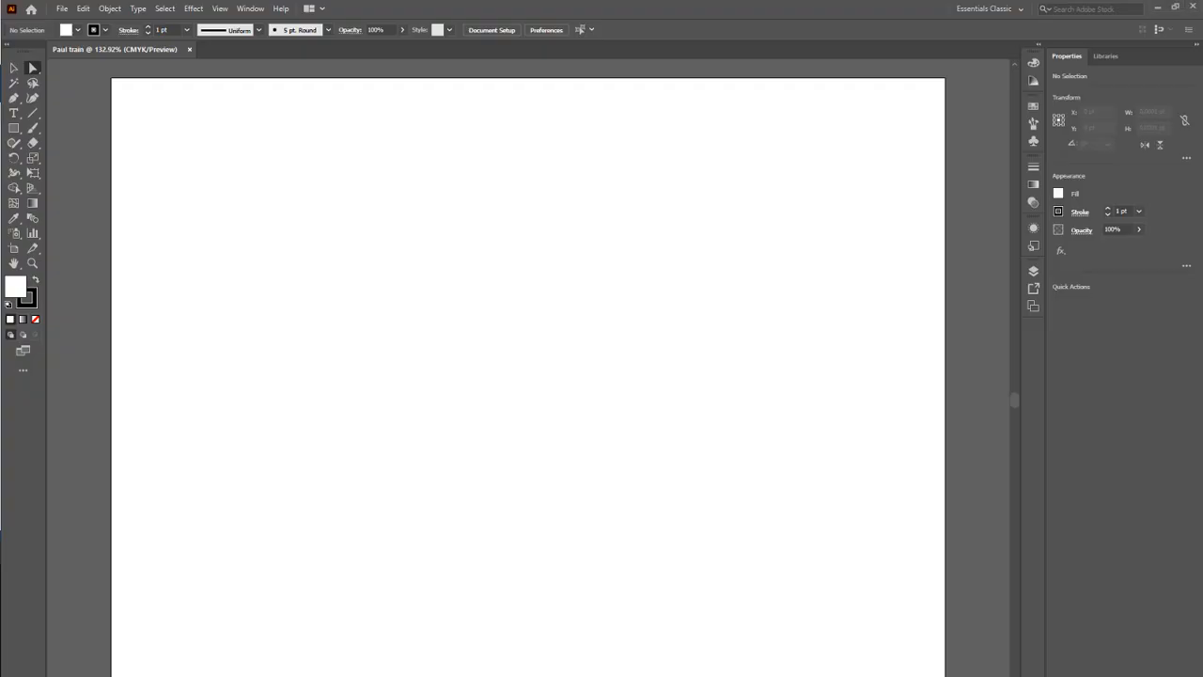